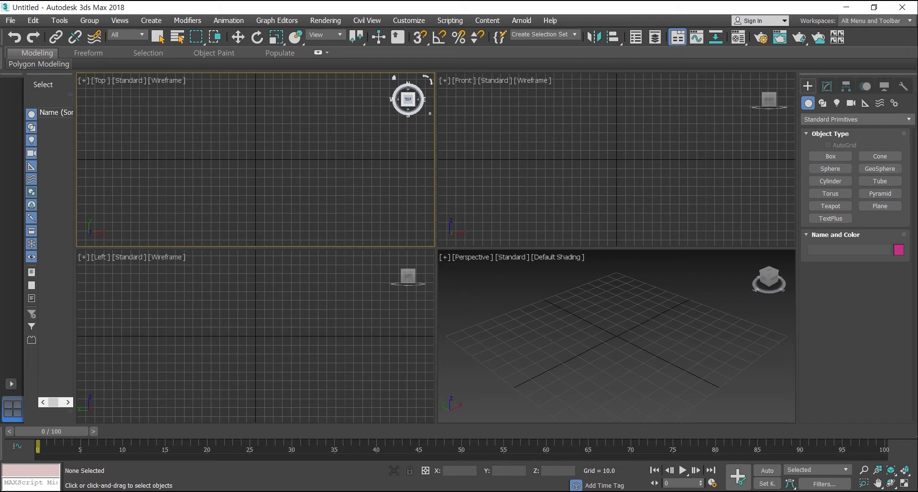
- In the Perspective view, create a centred square plane about 198 units wide and a teapot of about 20 units radius at its centre
{"action": "left_click", "coordinate": [879, 205]}
{"action": "left_click_drag", "start_coordinate": [615, 335], "coordinate": [647, 268], "text": "ctrl"}
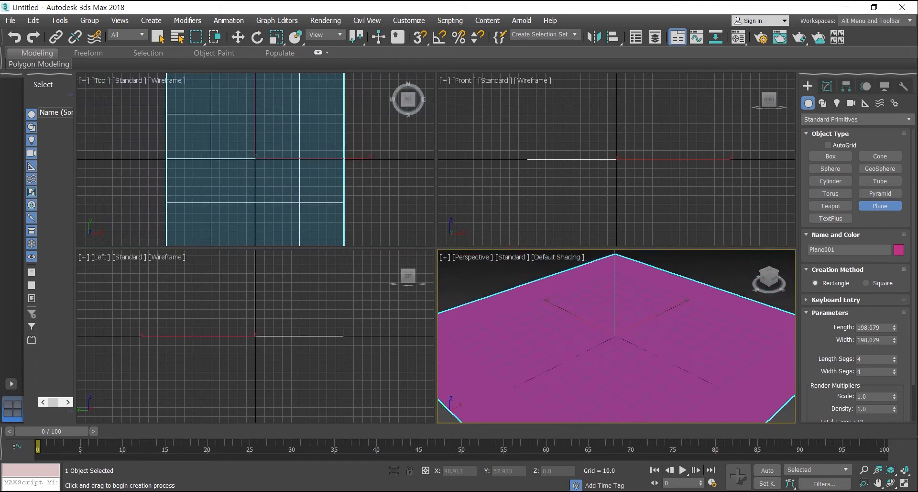
{"action": "left_click", "coordinate": [831, 206]}
{"action": "left_click_drag", "start_coordinate": [616, 336], "coordinate": [619, 315]}
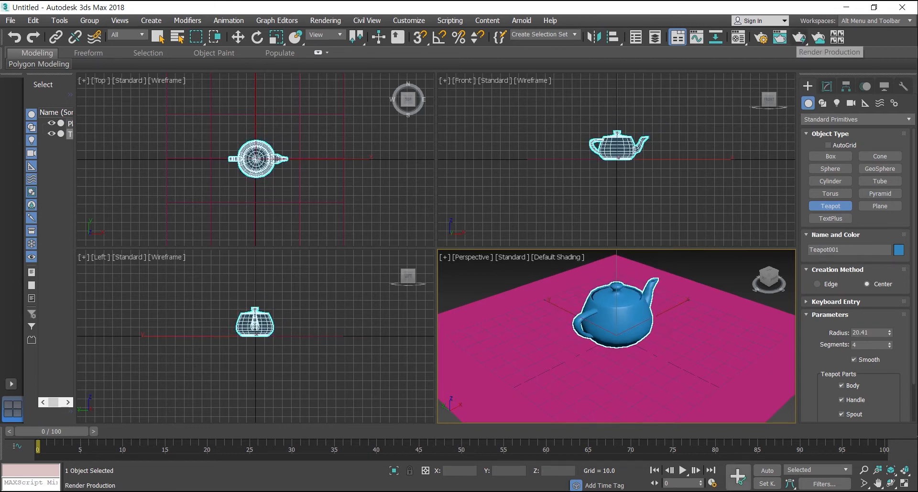
- Render the Perspective view with only the default lighting
{"action": "left_click", "coordinate": [780, 37]}
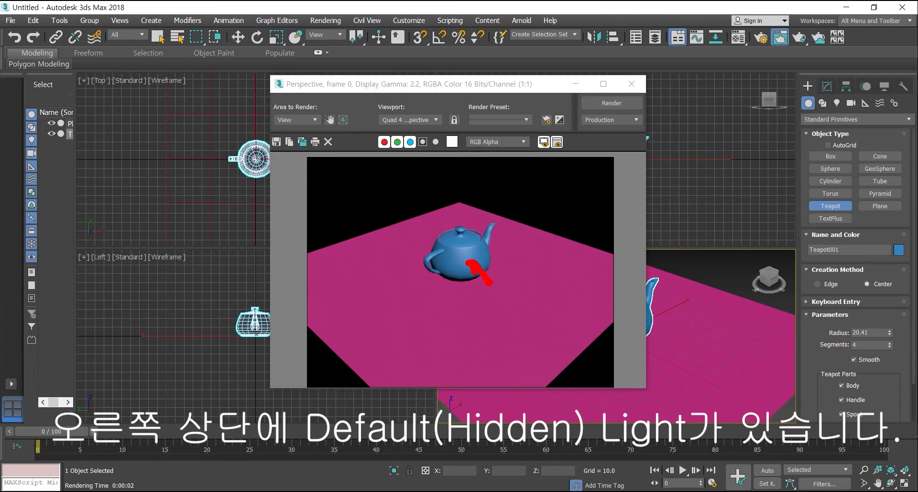
{"action": "mouse_move", "coordinate": [522, 42]}
{"action": "left_mouse_down"}
{"action": "mouse_move", "coordinate": [540, 40]}
{"action": "mouse_move", "coordinate": [525, 29]}
{"action": "left_mouse_up"}
{"action": "left_click_drag", "start_coordinate": [489, 58], "coordinate": [477, 61]}
{"action": "left_click_drag", "start_coordinate": [529, 2], "coordinate": [529, 13]}
{"action": "left_click_drag", "start_coordinate": [575, 60], "coordinate": [584, 59]}
{"action": "left_click_drag", "start_coordinate": [535, 101], "coordinate": [516, 93]}
{"action": "left_click_drag", "start_coordinate": [571, 98], "coordinate": [577, 98]}
{"action": "left_click_drag", "start_coordinate": [556, 33], "coordinate": [550, 37]}
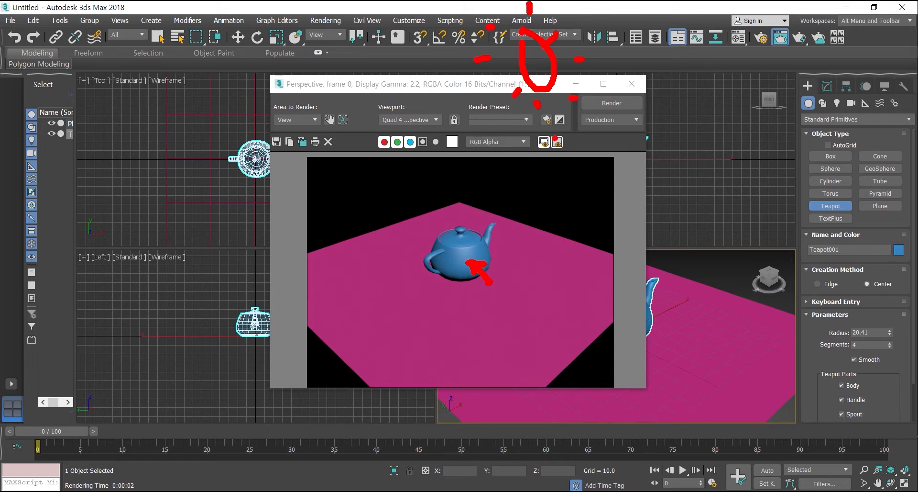
{"action": "key", "text": "Escape"}
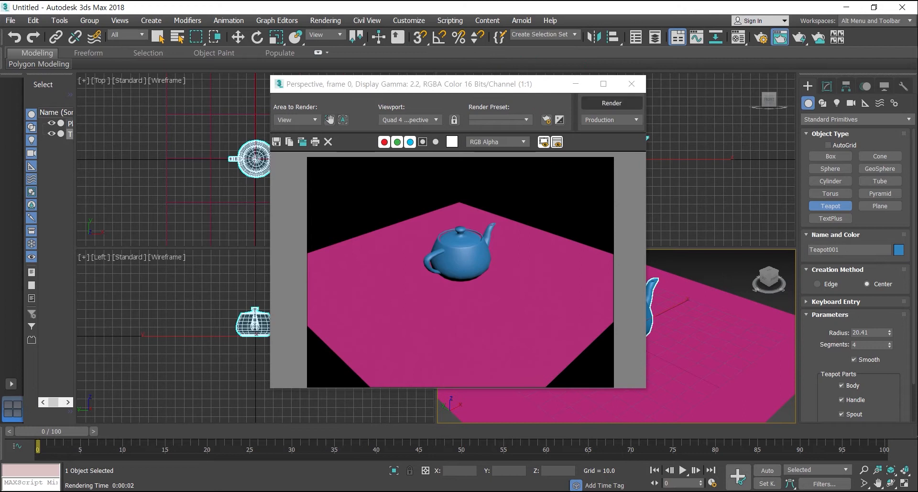
- Close the render window and create a Standard Target Spot light in the Front view, from the upper right toward the teapot, about 336 units away
{"action": "left_click", "coordinate": [631, 84]}
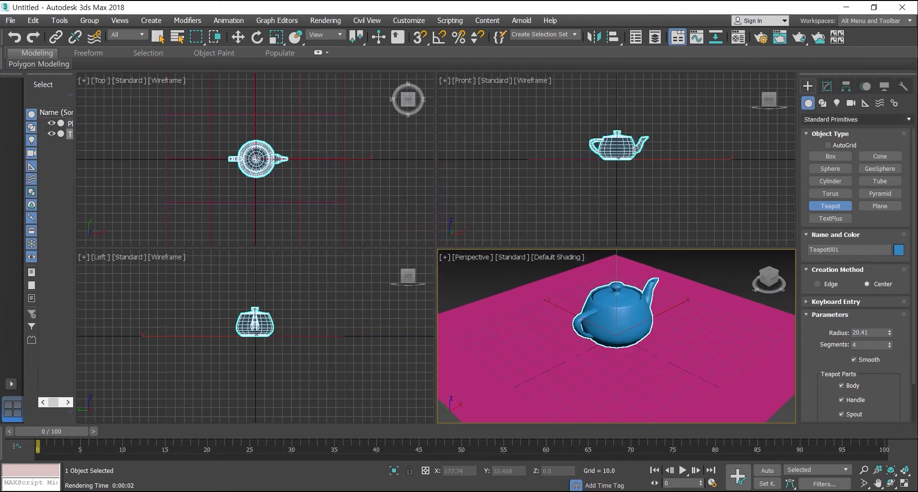
{"action": "left_click", "coordinate": [836, 103]}
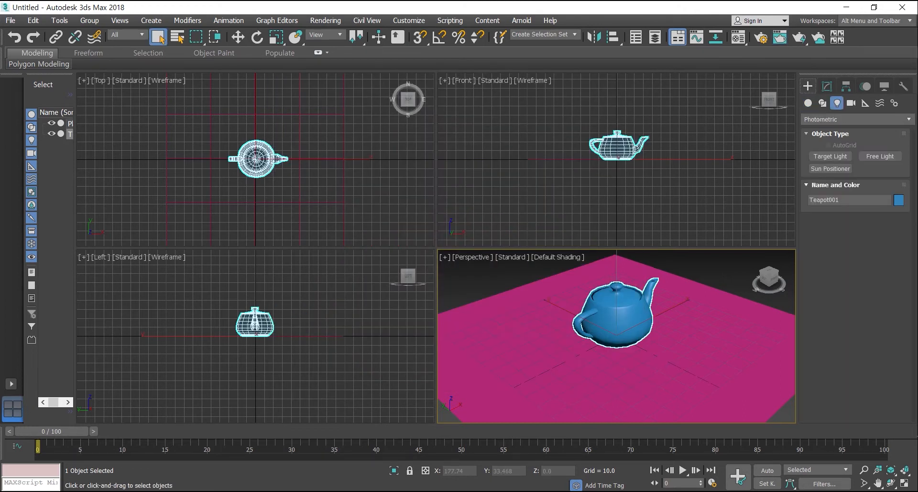
{"action": "left_click", "coordinate": [856, 119]}
{"action": "left_click", "coordinate": [818, 141]}
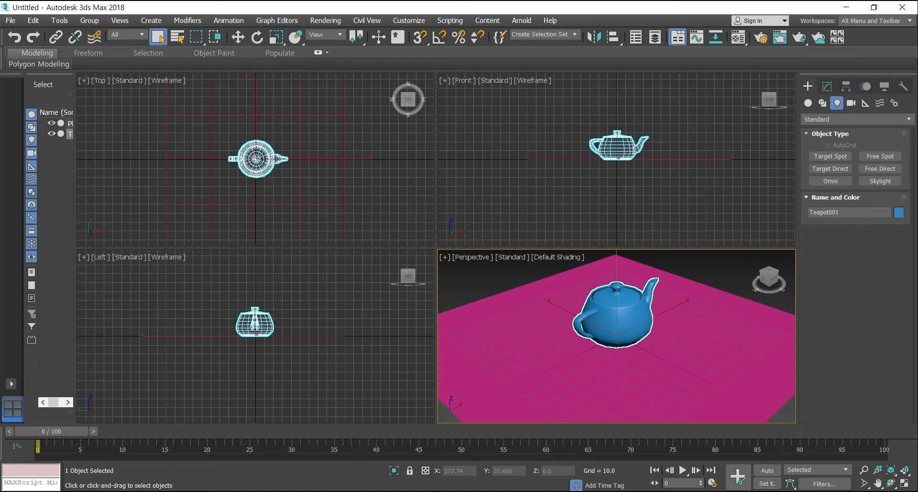
{"action": "left_click", "coordinate": [831, 156]}
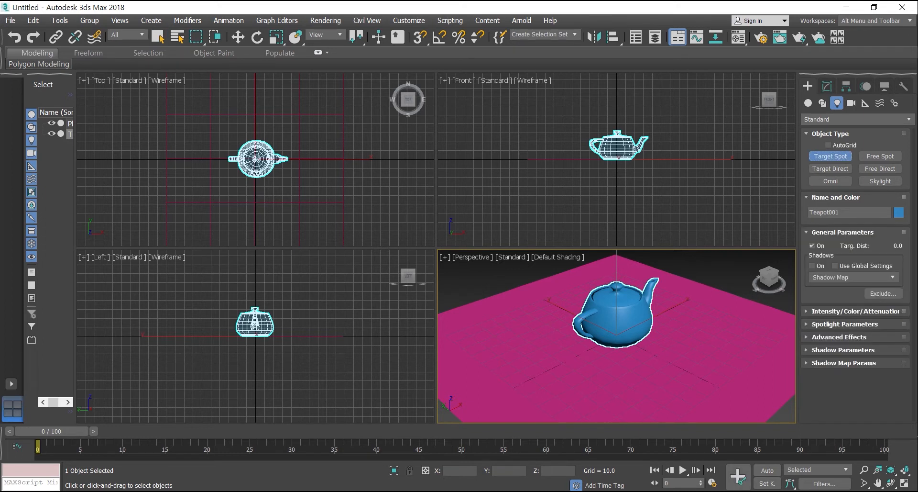
{"action": "middle_click_drag", "start_coordinate": [608, 134], "coordinate": [608, 143]}
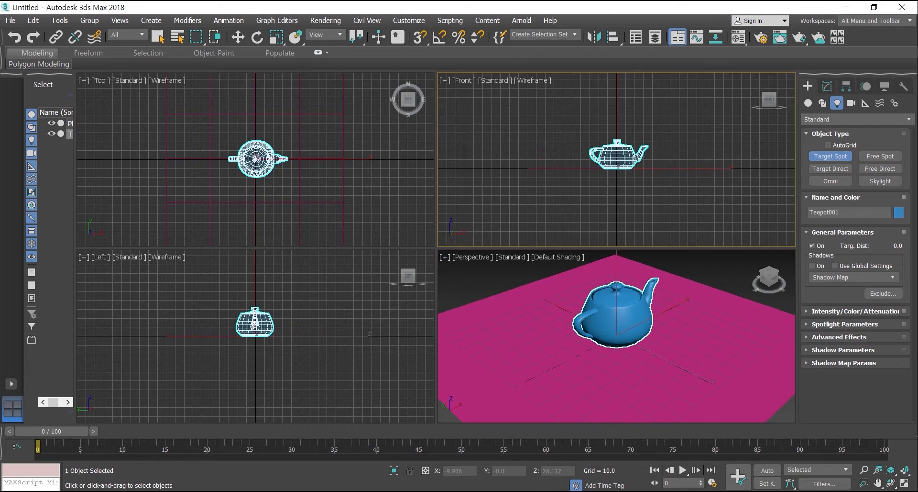
{"action": "scroll", "coordinate": [645, 167], "scroll_direction": "down", "scroll_amount": 5}
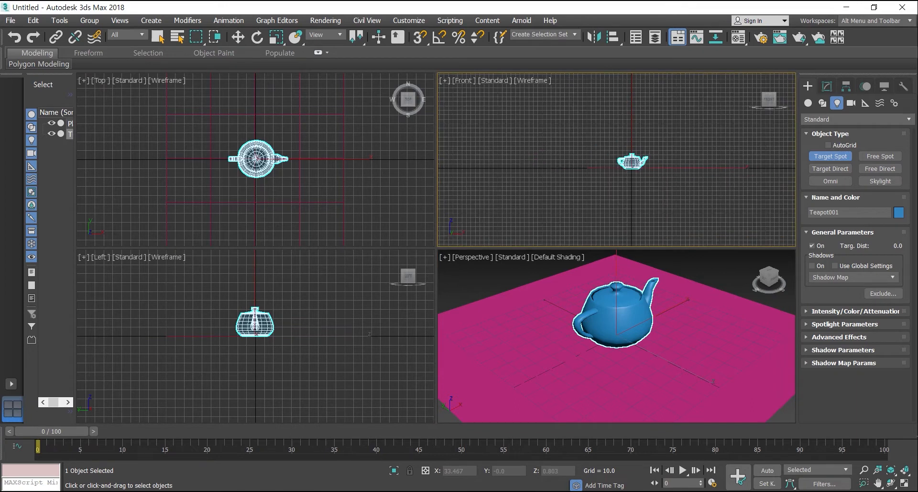
{"action": "left_click_drag", "start_coordinate": [696, 85], "coordinate": [641, 169]}
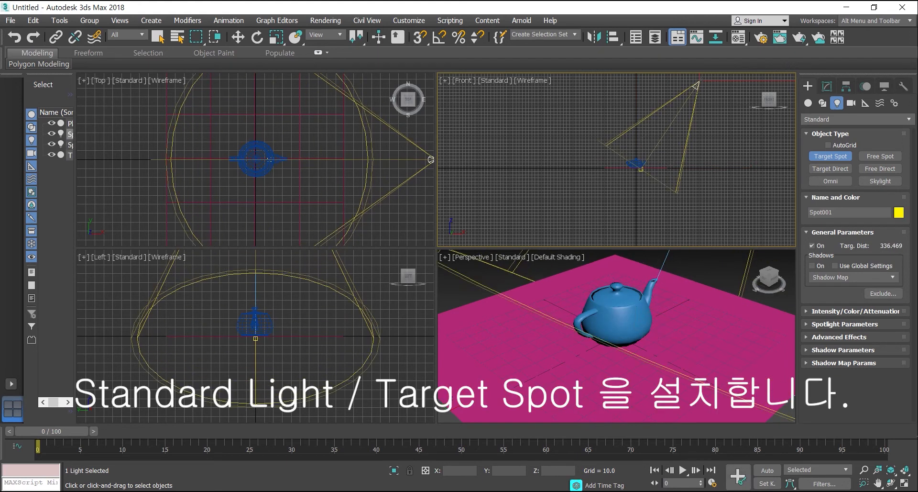
- Move the spotlight in the Top view to about X 83, Y -145
{"action": "key", "text": "w"}
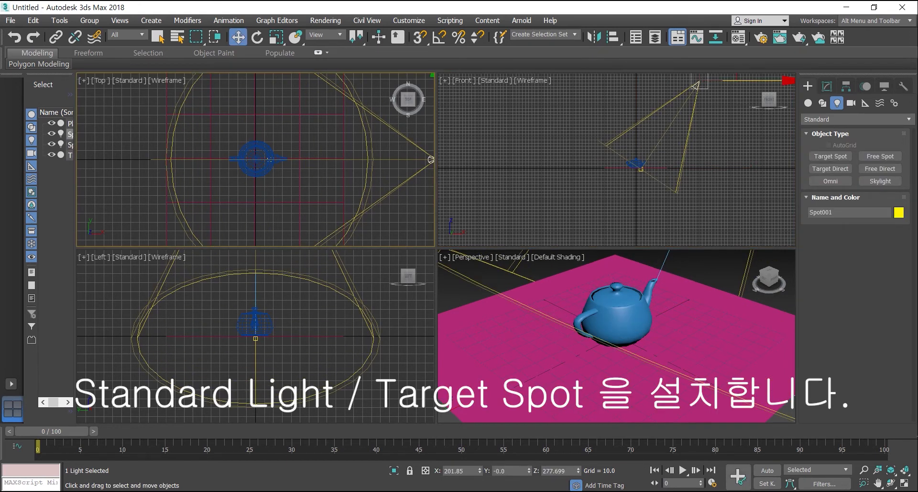
{"action": "scroll", "coordinate": [304, 178], "scroll_direction": "down", "scroll_amount": 5}
{"action": "left_click_drag", "start_coordinate": [346, 171], "coordinate": [312, 213]}
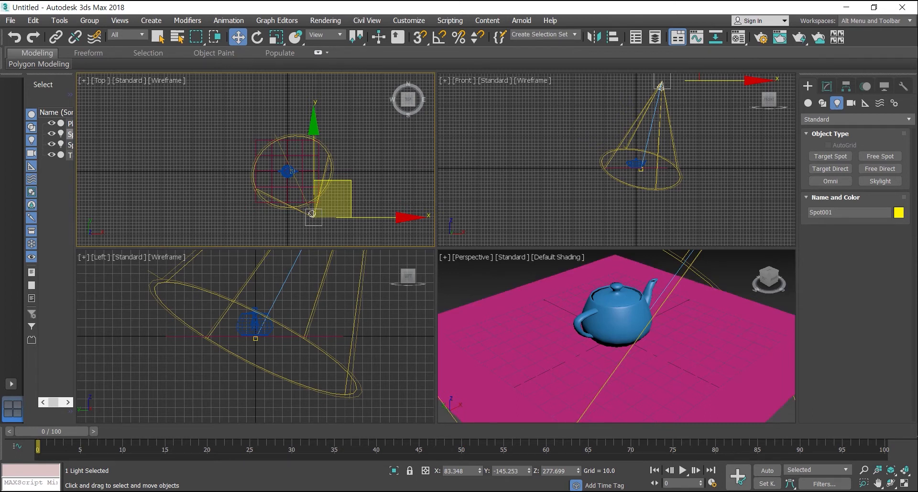
- Switch the Perspective viewport's display quality to High Quality
{"action": "right_click", "coordinate": [616, 336]}
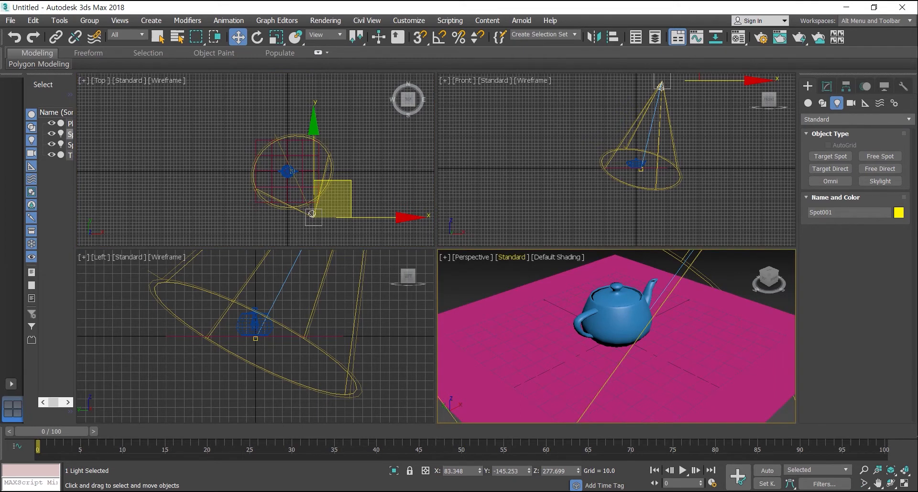
{"action": "left_click", "coordinate": [511, 259]}
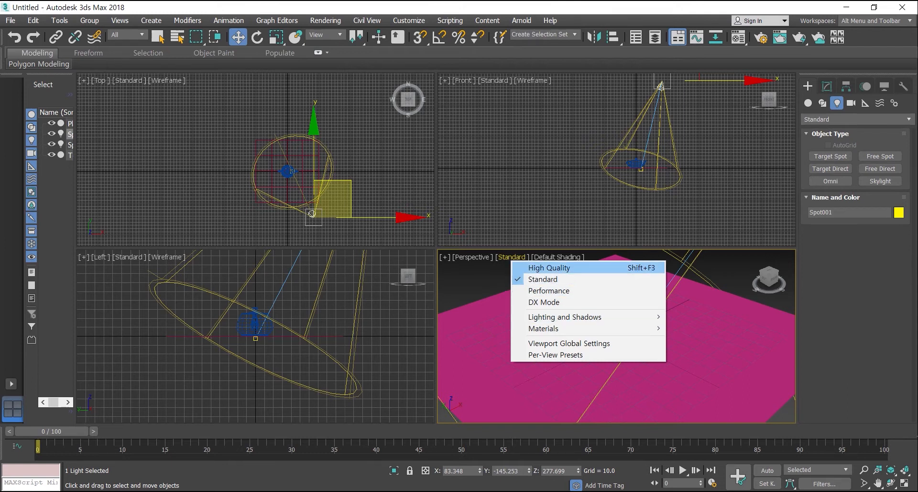
{"action": "left_click", "coordinate": [549, 268]}
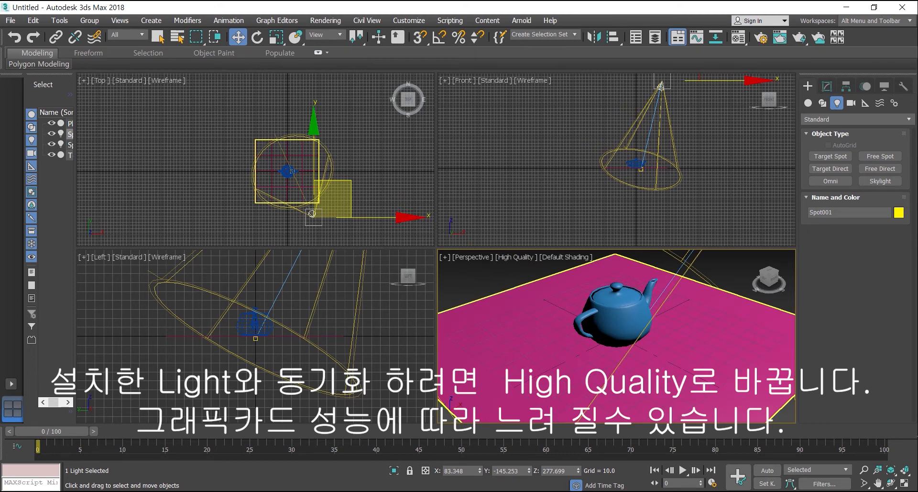
- Move the spotlight around the teapot in the Top view, leaving it at about X 111, Y -144
{"action": "right_click", "coordinate": [363, 160]}
{"action": "left_click_drag", "start_coordinate": [312, 213], "coordinate": [258, 223]}
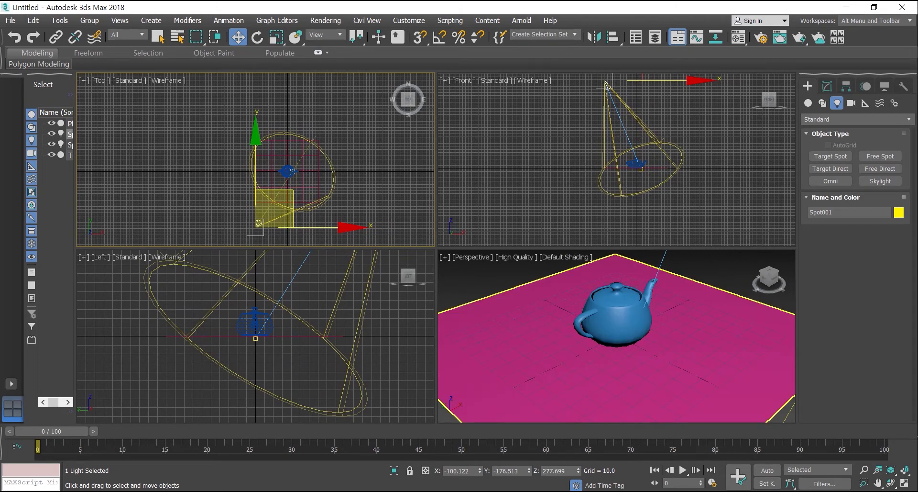
{"action": "left_click_drag", "start_coordinate": [258, 222], "coordinate": [216, 163]}
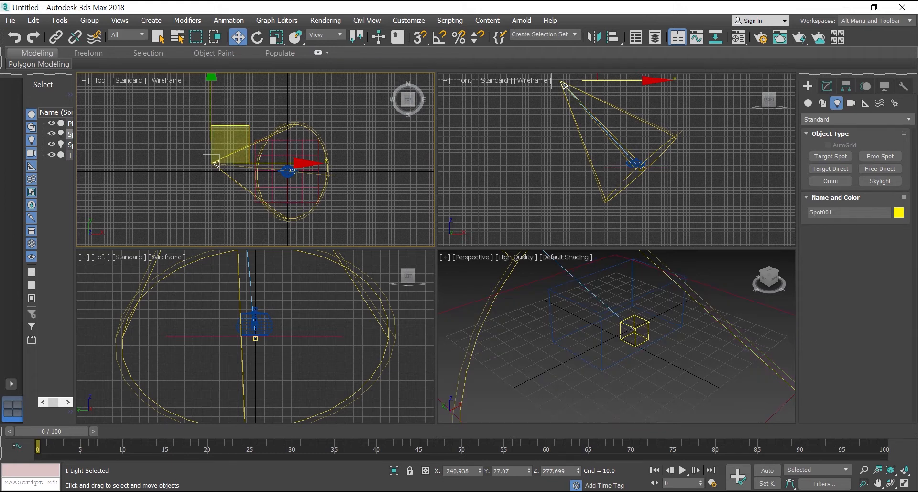
{"action": "right_click", "coordinate": [247, 136]}
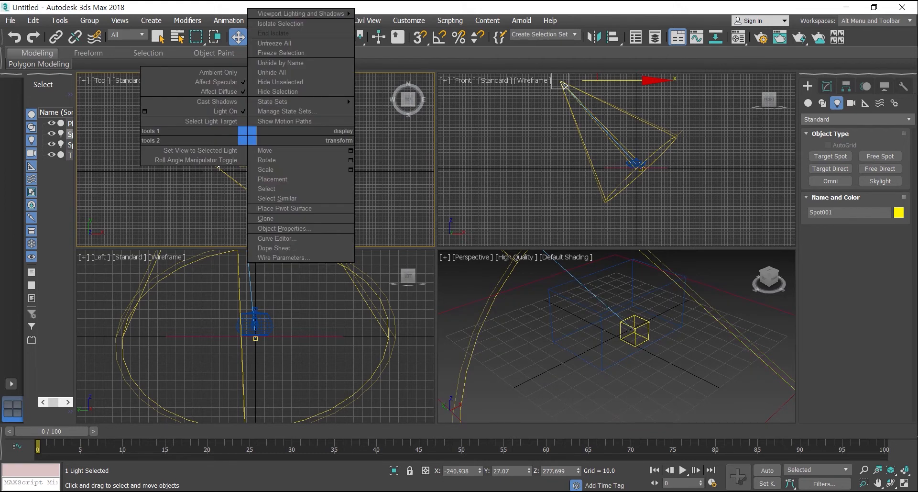
{"action": "key", "text": "Escape"}
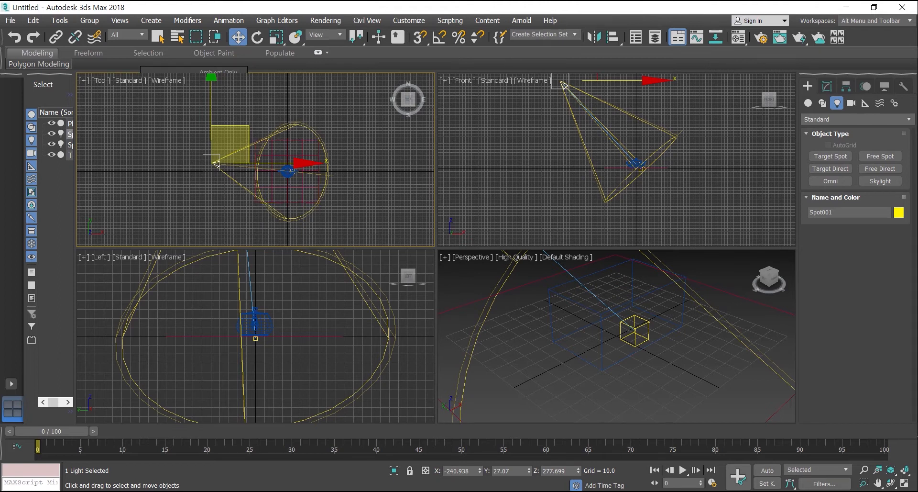
{"action": "left_click_drag", "start_coordinate": [216, 164], "coordinate": [319, 213]}
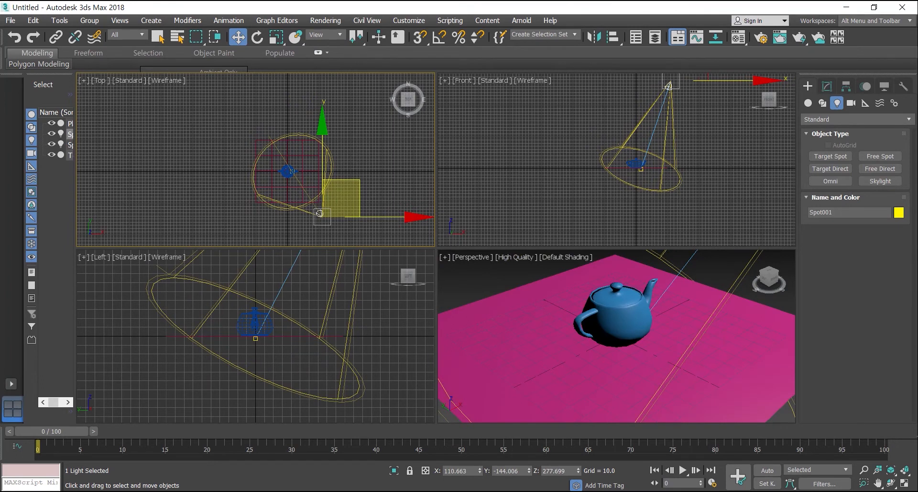
- Turn on shadows in the spotlight's general parameters
{"action": "right_click", "coordinate": [620, 335]}
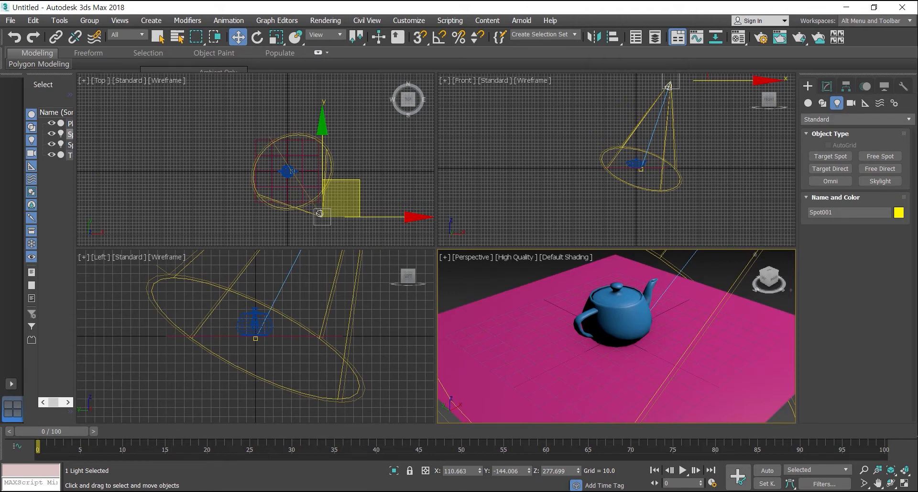
{"action": "right_click", "coordinate": [737, 158]}
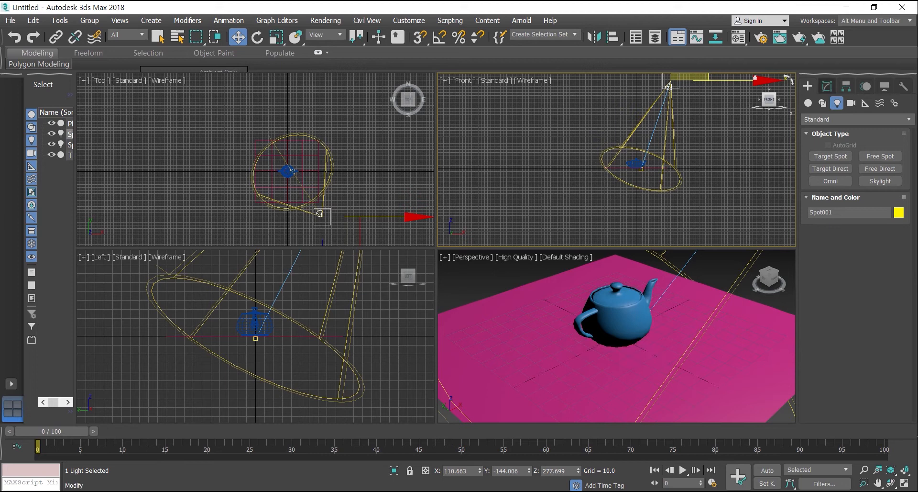
{"action": "left_click", "coordinate": [827, 87]}
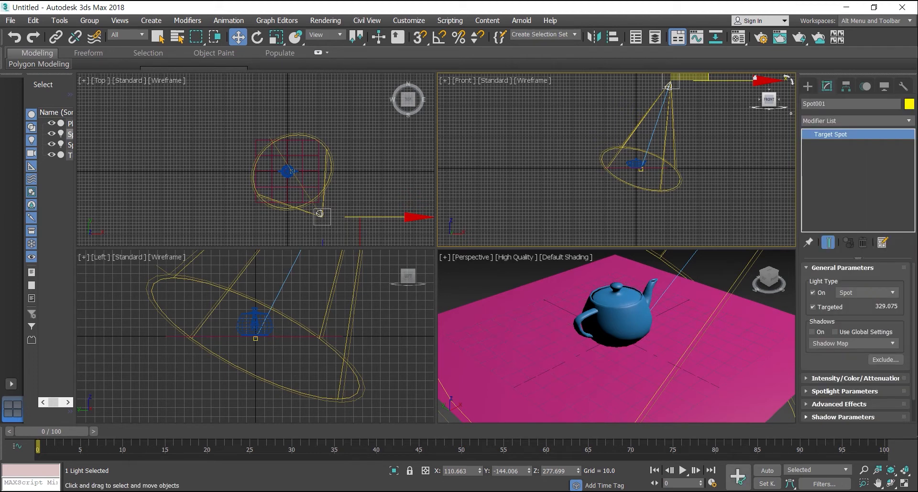
{"action": "left_click", "coordinate": [812, 332]}
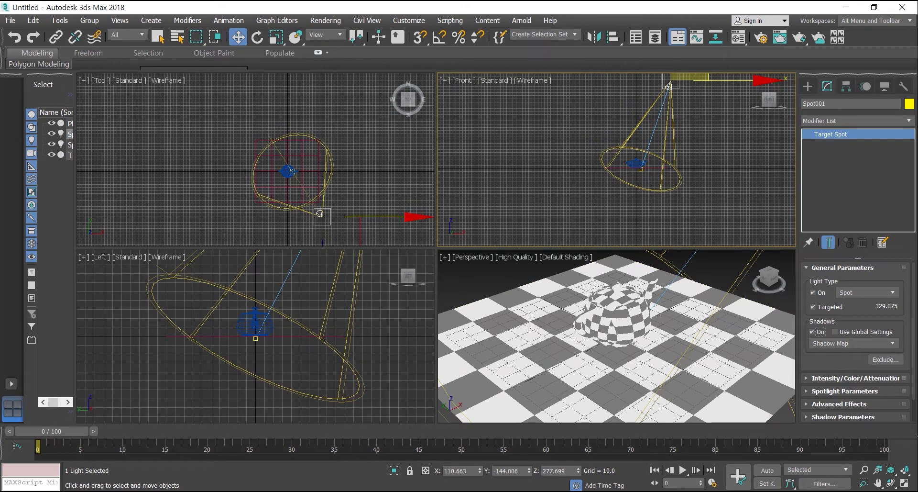
- Deselect the spotlight, render the Perspective view with the Shadow Map shadows, and close the render window
{"action": "left_click", "coordinate": [483, 280]}
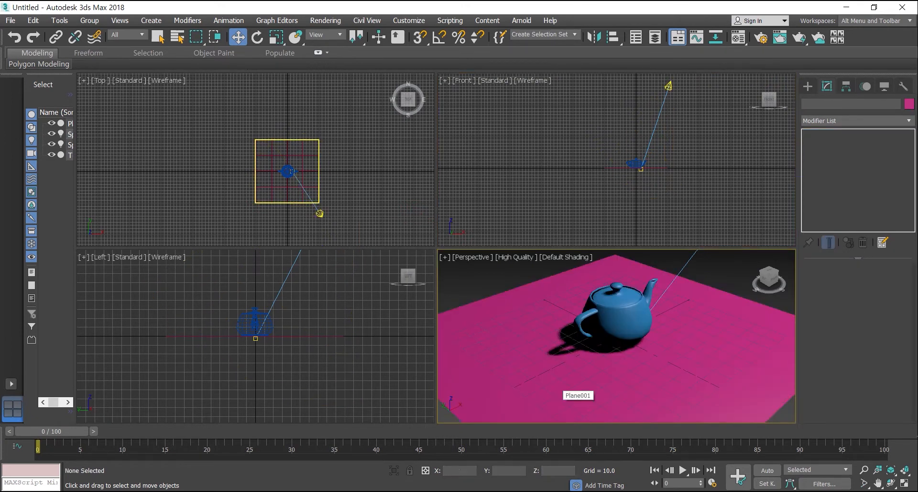
{"action": "left_click_drag", "start_coordinate": [644, 75], "coordinate": [679, 98]}
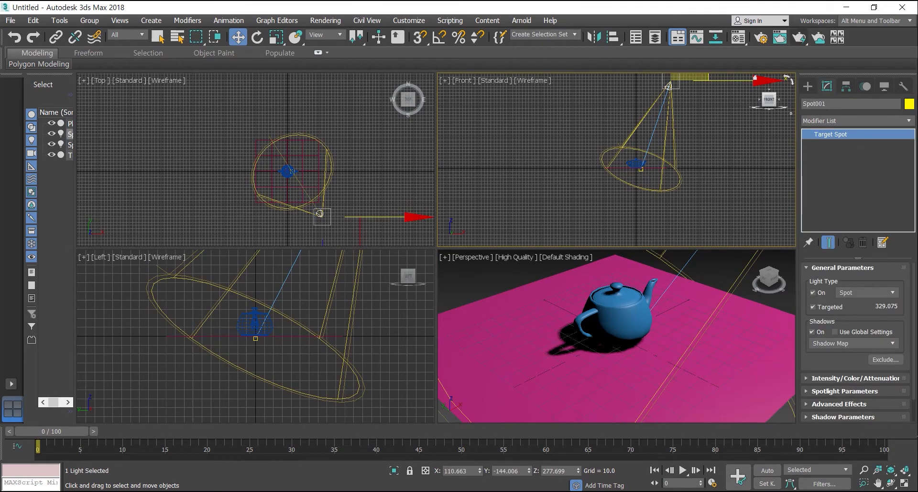
{"action": "key", "text": "ctrl+d"}
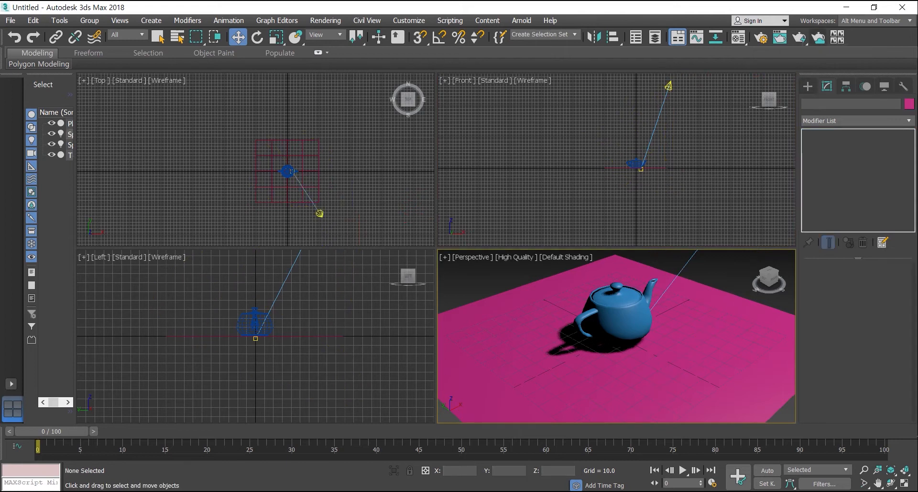
{"action": "left_click", "coordinate": [799, 37]}
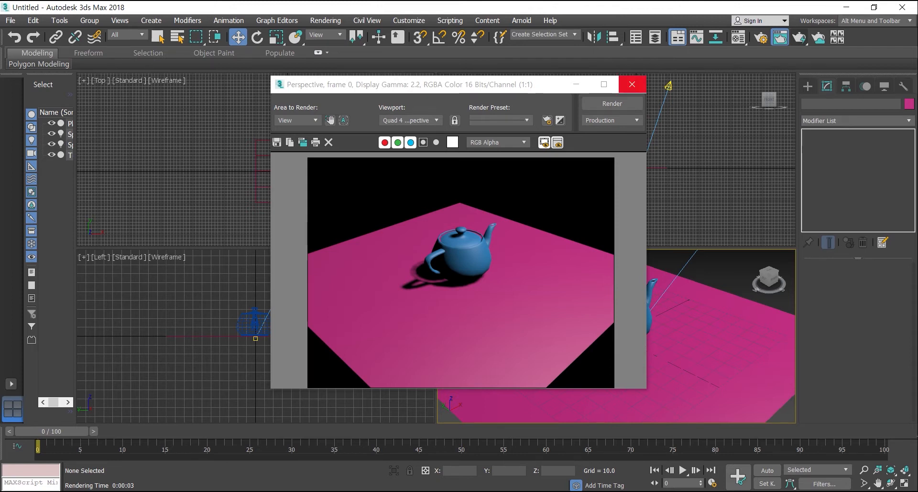
{"action": "left_click", "coordinate": [632, 84]}
- Change the spotlight's shadow type to Ray Traced Shadows
{"action": "left_click", "coordinate": [320, 214]}
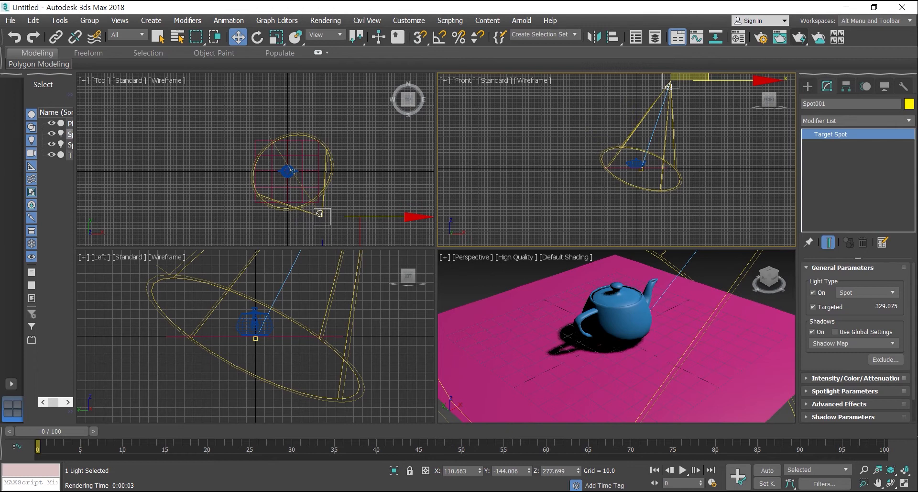
{"action": "left_click", "coordinate": [854, 343]}
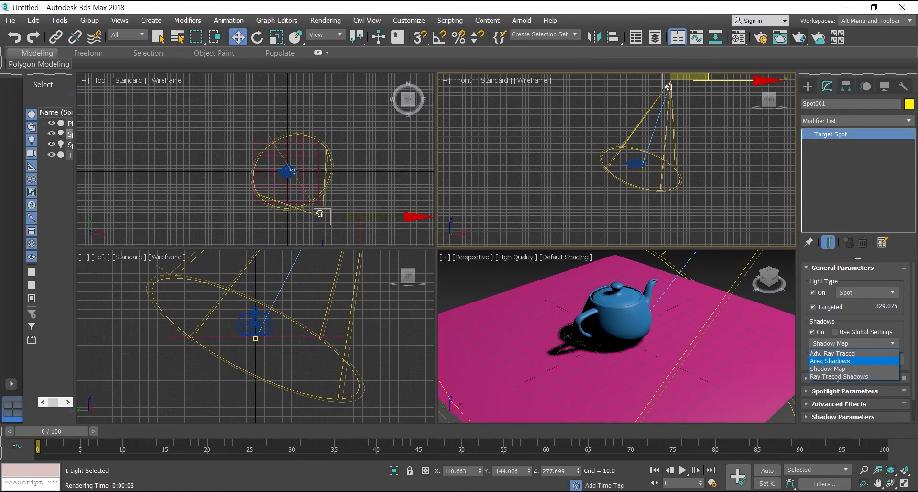
{"action": "left_click", "coordinate": [839, 376]}
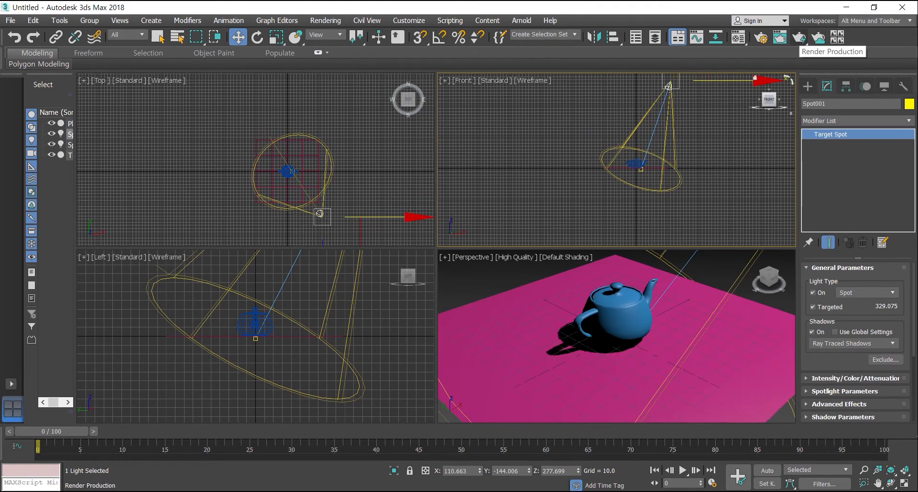
- Render the Perspective view with the ray traced shadows
{"action": "left_click", "coordinate": [799, 38]}
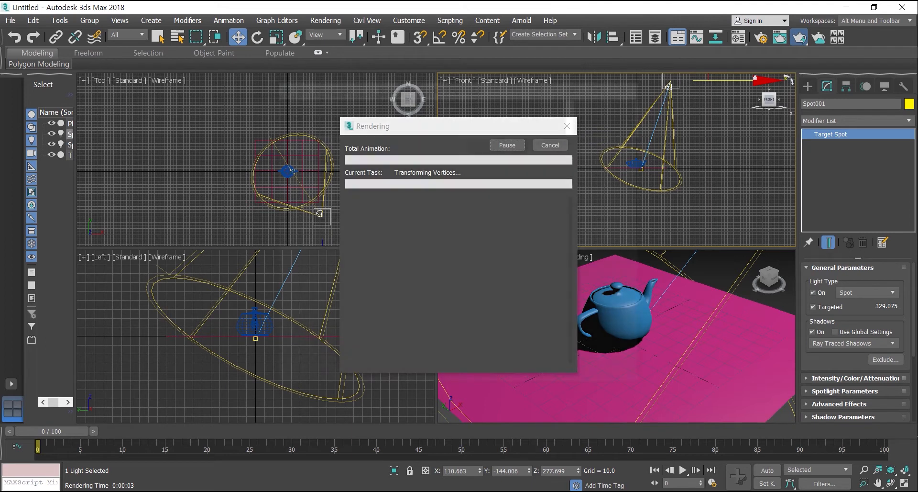
{"action": "left_click", "coordinate": [726, 270]}
{"action": "left_click", "coordinate": [799, 38]}
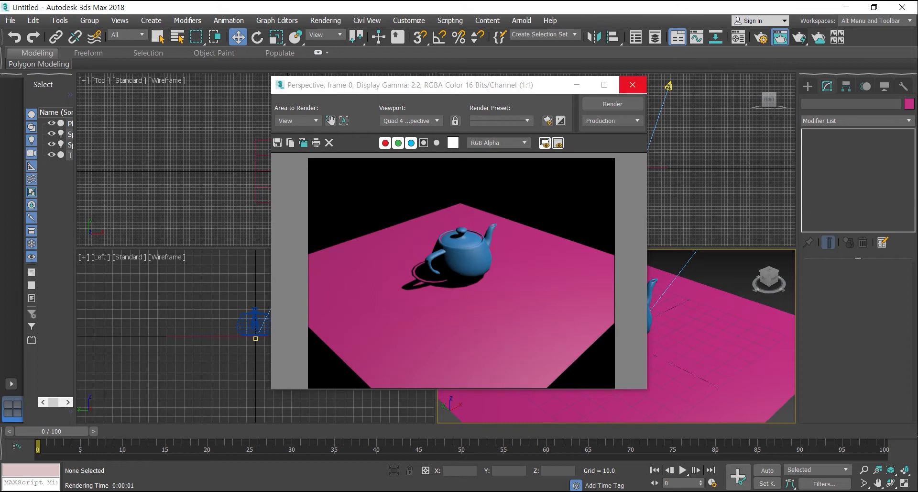
- Close the render window and change the spotlight's shadow type to Area Shadows
{"action": "left_click", "coordinate": [632, 85]}
{"action": "left_click", "coordinate": [320, 214]}
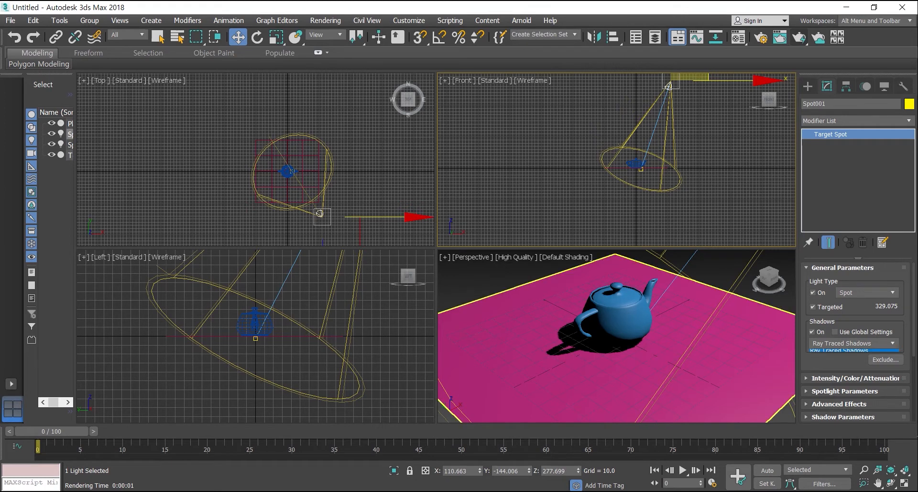
{"action": "left_click", "coordinate": [854, 343]}
{"action": "left_click", "coordinate": [837, 361]}
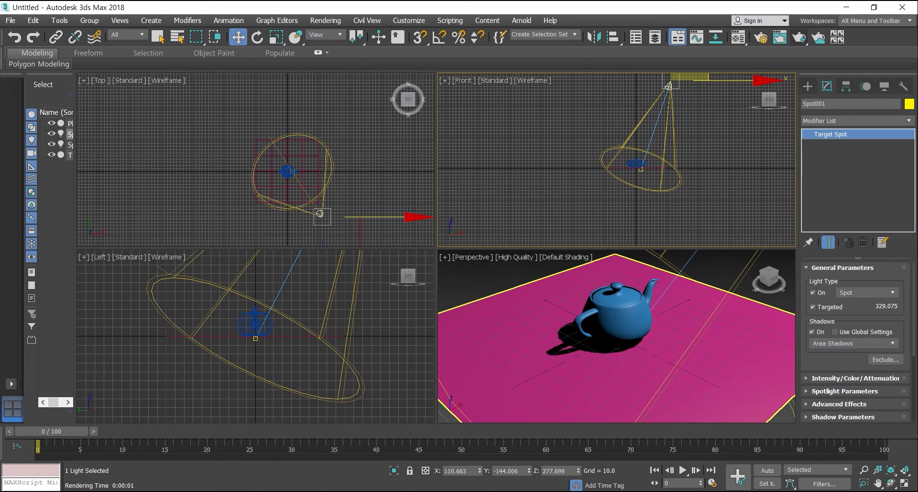
- Open a render, deselect the spotlight, lock rendering to the Perspective viewport, and render that view with the Area Shadows
{"action": "left_click", "coordinate": [799, 37]}
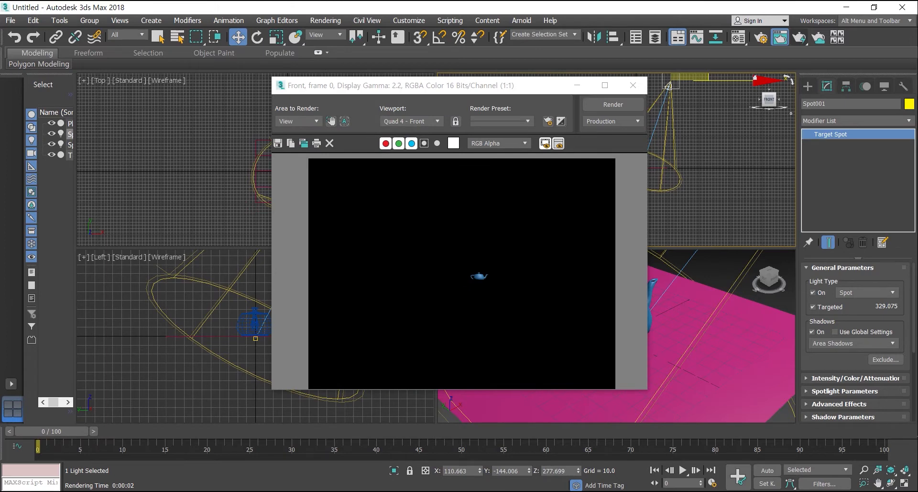
{"action": "left_click", "coordinate": [177, 335]}
{"action": "left_click", "coordinate": [177, 163]}
{"action": "left_click", "coordinate": [717, 163]}
{"action": "left_click", "coordinate": [718, 268]}
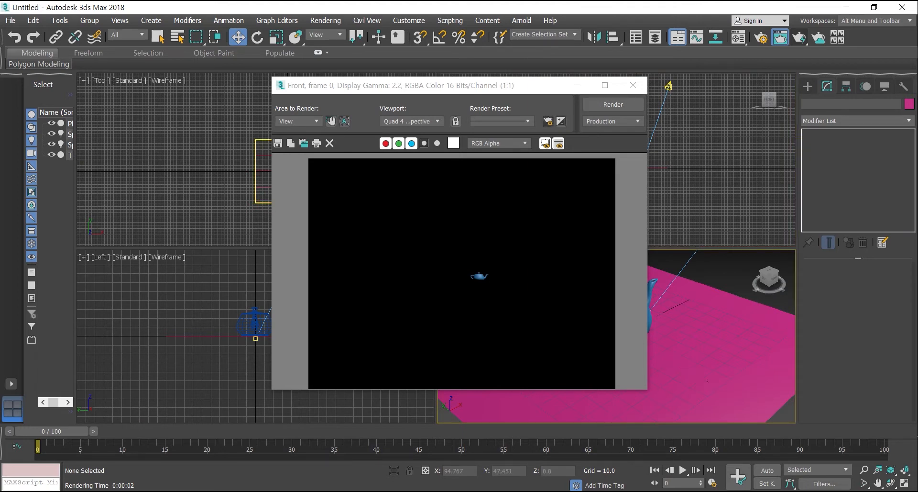
{"action": "left_click", "coordinate": [437, 121]}
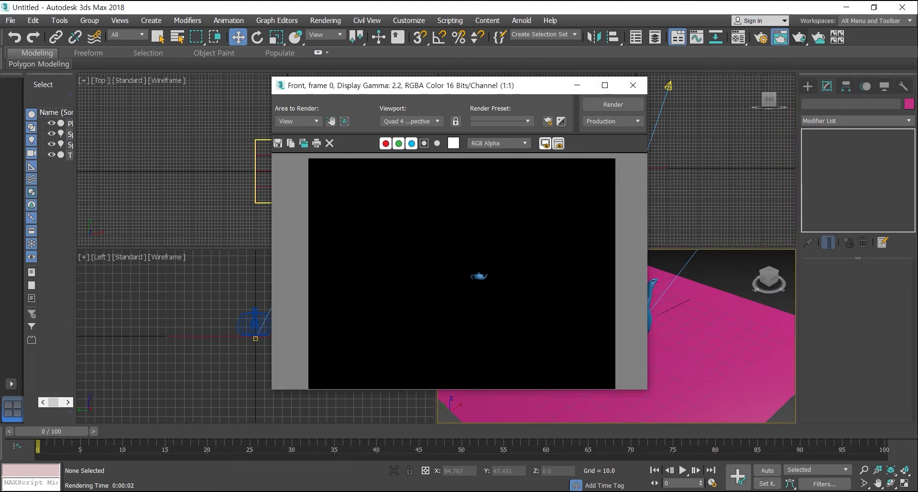
{"action": "left_click", "coordinate": [409, 154]}
{"action": "left_click", "coordinate": [456, 121]}
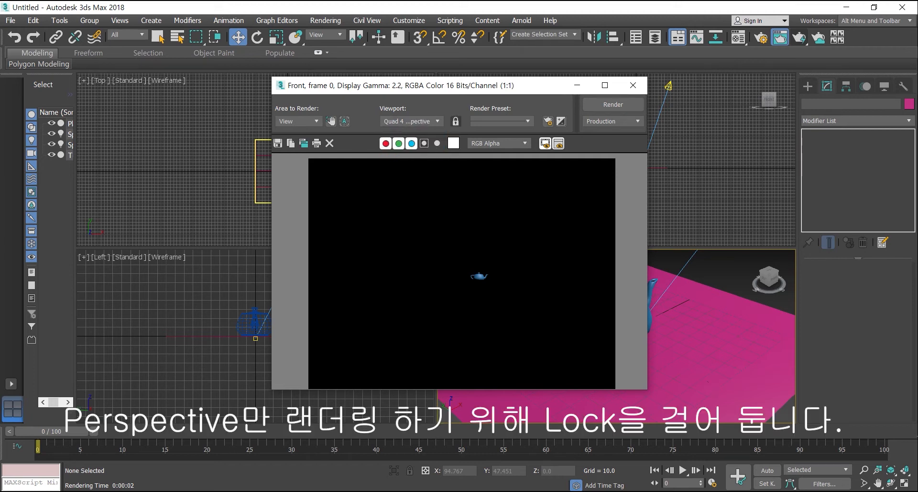
{"action": "left_click", "coordinate": [613, 104]}
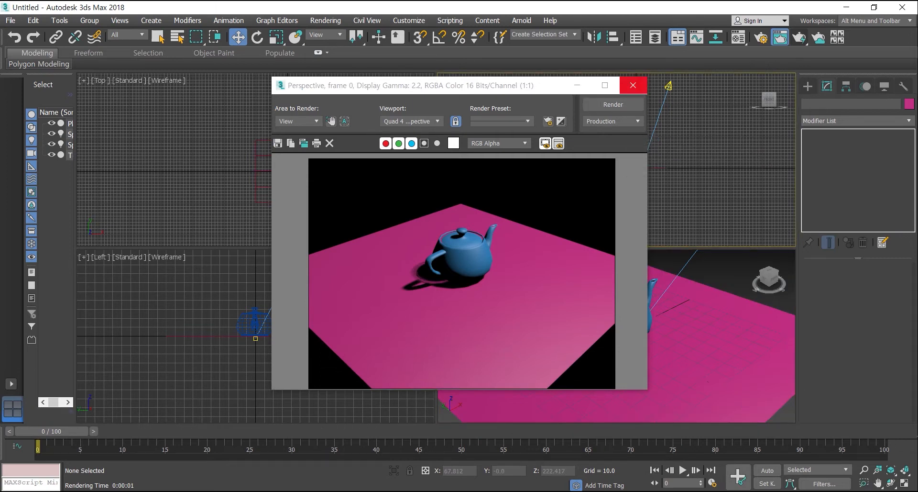
- Close the render window and maximize the Perspective viewport
{"action": "left_click", "coordinate": [633, 85]}
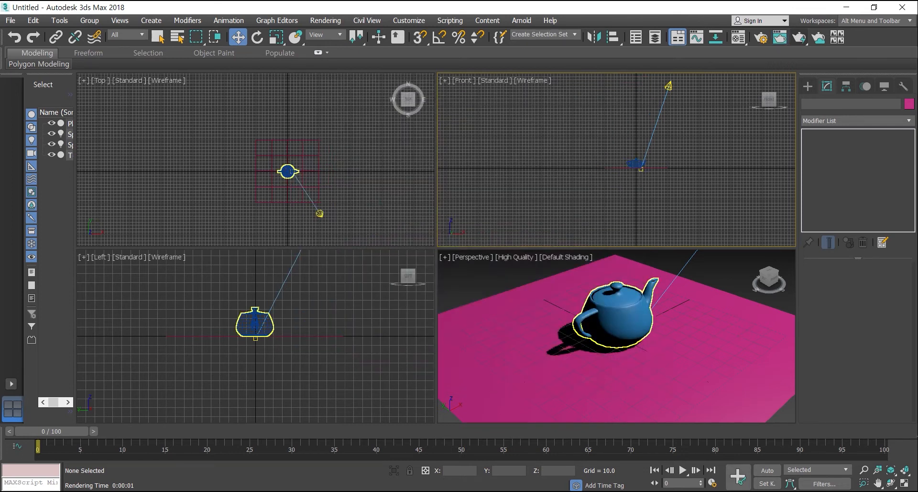
{"action": "key", "text": "alt+w"}
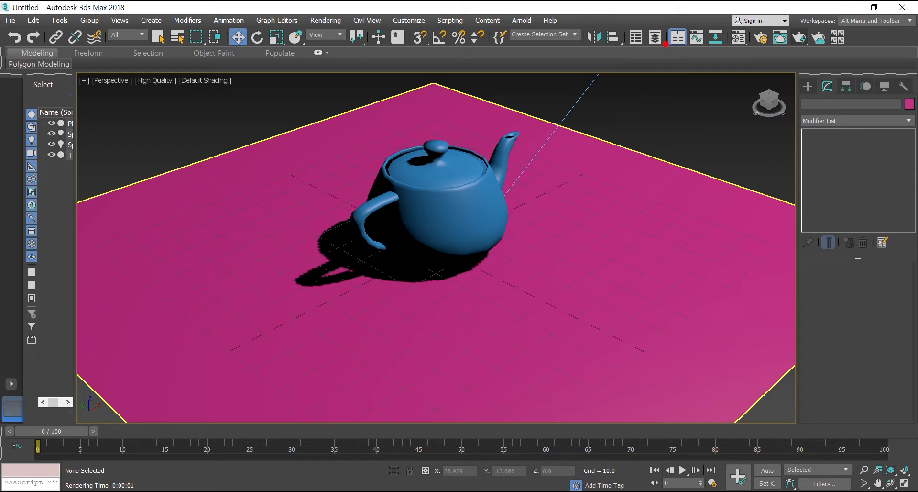
{"action": "mouse_move", "coordinate": [663, 48]}
{"action": "left_mouse_down"}
{"action": "mouse_move", "coordinate": [538, 158]}
{"action": "mouse_move", "coordinate": [530, 168]}
{"action": "mouse_move", "coordinate": [541, 176]}
{"action": "left_mouse_up"}
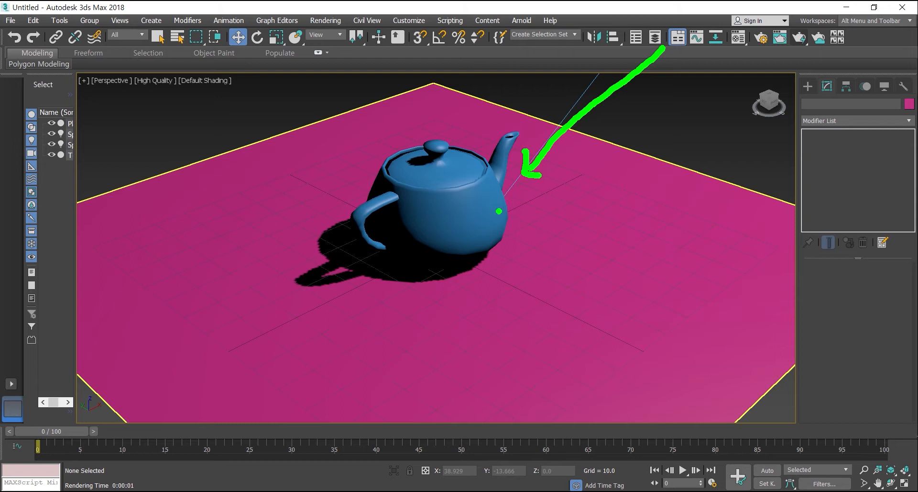
{"action": "left_click_drag", "start_coordinate": [485, 226], "coordinate": [470, 226]}
{"action": "left_click_drag", "start_coordinate": [473, 184], "coordinate": [474, 223]}
{"action": "left_click_drag", "start_coordinate": [472, 185], "coordinate": [464, 199]}
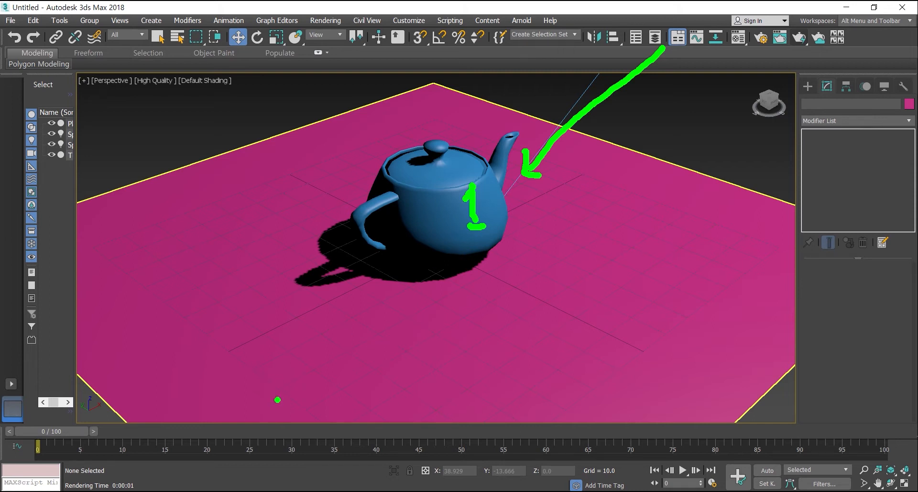
{"action": "mouse_move", "coordinate": [389, 295]}
{"action": "left_mouse_down"}
{"action": "mouse_move", "coordinate": [324, 293]}
{"action": "mouse_move", "coordinate": [334, 195]}
{"action": "mouse_move", "coordinate": [409, 198]}
{"action": "mouse_move", "coordinate": [466, 229]}
{"action": "mouse_move", "coordinate": [452, 287]}
{"action": "mouse_move", "coordinate": [385, 299]}
{"action": "left_mouse_up"}
{"action": "mouse_move", "coordinate": [414, 353]}
{"action": "left_mouse_down"}
{"action": "mouse_move", "coordinate": [406, 352]}
{"action": "mouse_move", "coordinate": [423, 325]}
{"action": "mouse_move", "coordinate": [389, 381]}
{"action": "left_mouse_up"}
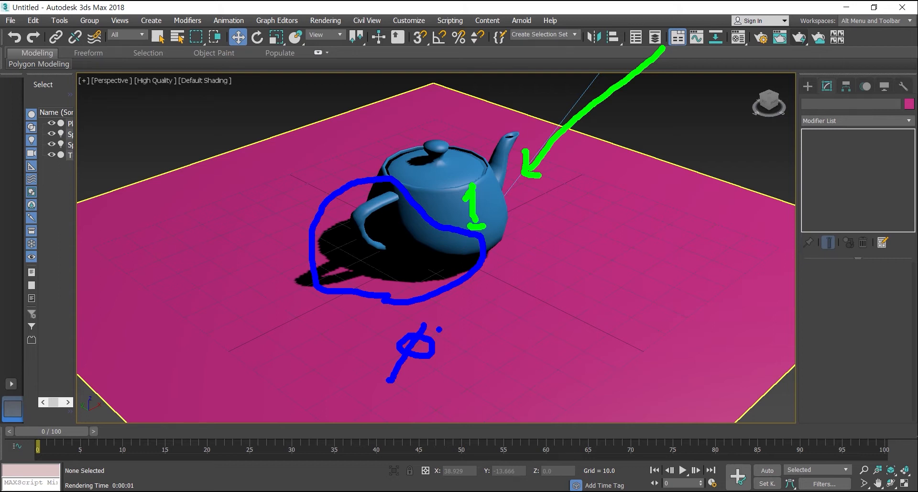
{"action": "key", "text": "y"}
{"action": "mouse_move", "coordinate": [701, 81]}
{"action": "left_mouse_down"}
{"action": "mouse_move", "coordinate": [679, 122]}
{"action": "mouse_move", "coordinate": [590, 220]}
{"action": "mouse_move", "coordinate": [414, 373]}
{"action": "mouse_move", "coordinate": [417, 264]}
{"action": "mouse_move", "coordinate": [410, 277]}
{"action": "mouse_move", "coordinate": [416, 264]}
{"action": "mouse_move", "coordinate": [425, 277]}
{"action": "left_mouse_up"}
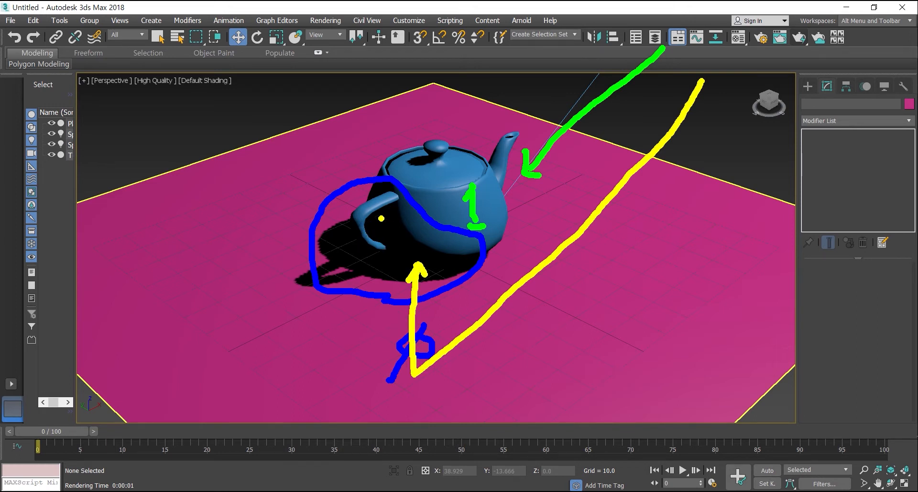
{"action": "mouse_move", "coordinate": [367, 216]}
{"action": "left_mouse_down"}
{"action": "mouse_move", "coordinate": [371, 233]}
{"action": "mouse_move", "coordinate": [398, 256]}
{"action": "mouse_move", "coordinate": [452, 263]}
{"action": "left_mouse_up"}
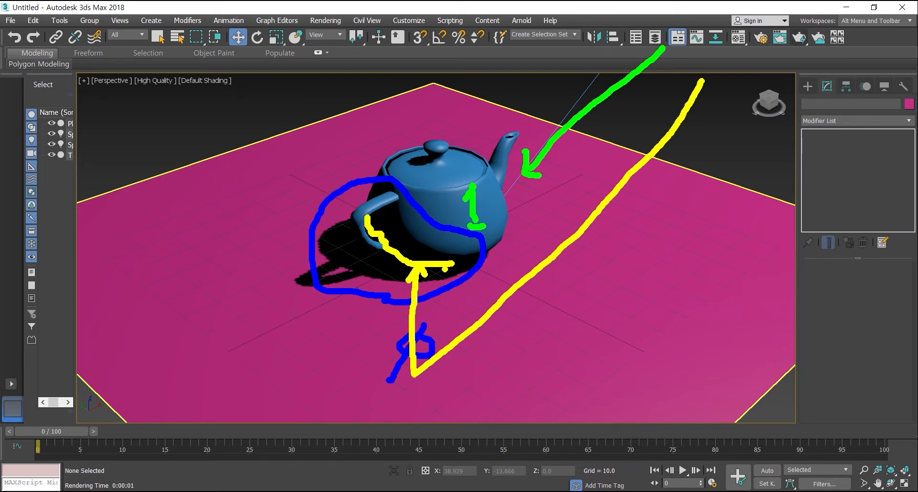
{"action": "key", "text": "Escape"}
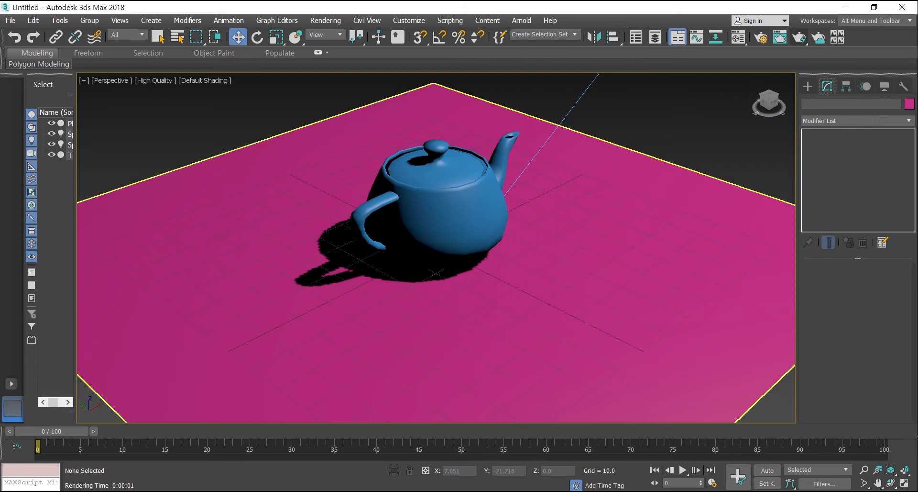
{"action": "scroll", "coordinate": [509, 266], "scroll_direction": "down", "scroll_amount": 3}
{"action": "scroll", "coordinate": [509, 266], "scroll_direction": "down", "scroll_amount": 2}
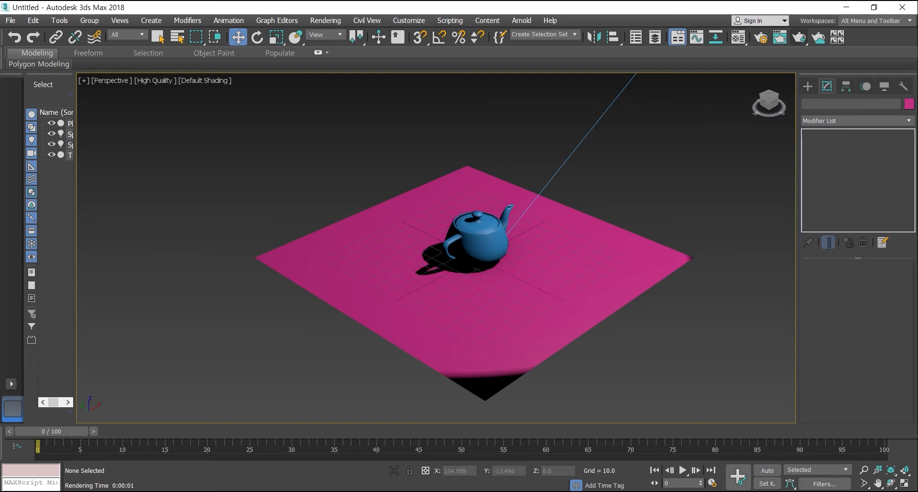
{"action": "scroll", "coordinate": [479, 216], "scroll_direction": "up", "scroll_amount": 5}
{"action": "scroll", "coordinate": [483, 210], "scroll_direction": "down", "scroll_amount": 3}
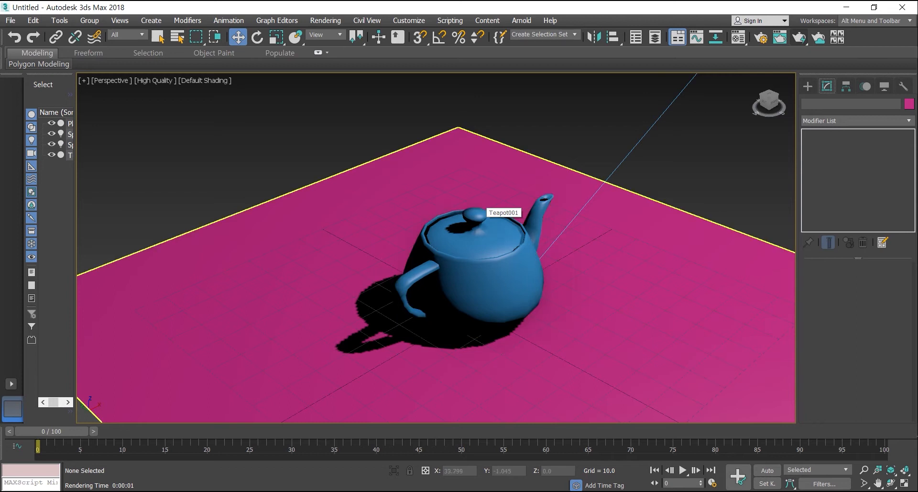
{"action": "mouse_move", "coordinate": [335, 398]}
{"action": "left_mouse_down"}
{"action": "mouse_move", "coordinate": [403, 334]}
{"action": "mouse_move", "coordinate": [437, 335]}
{"action": "mouse_move", "coordinate": [425, 354]}
{"action": "left_mouse_up"}
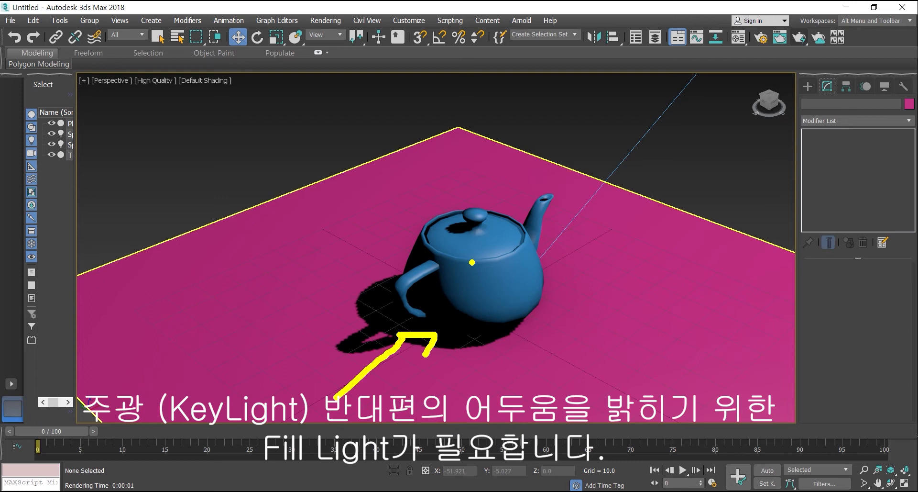
{"action": "mouse_move", "coordinate": [228, 84]}
{"action": "left_mouse_down"}
{"action": "mouse_move", "coordinate": [345, 167]}
{"action": "mouse_move", "coordinate": [315, 173]}
{"action": "left_mouse_up"}
{"action": "left_click_drag", "start_coordinate": [419, 235], "coordinate": [405, 286]}
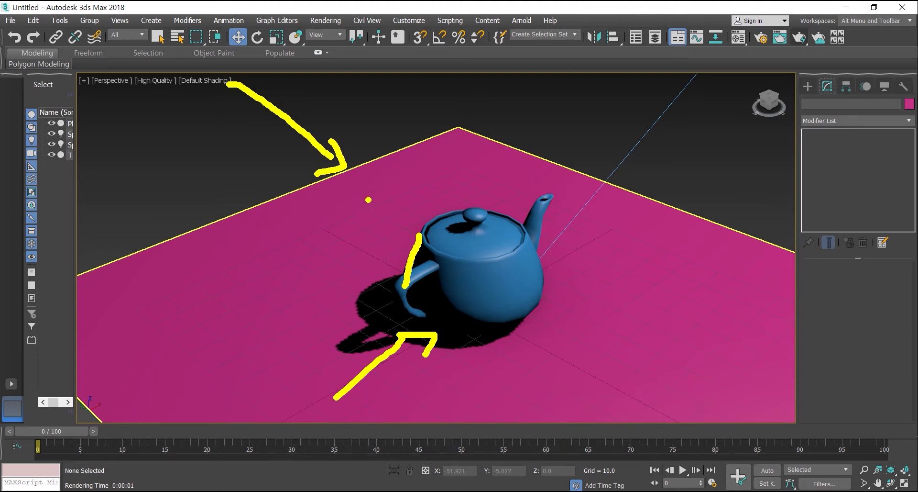
{"action": "key", "text": "Escape"}
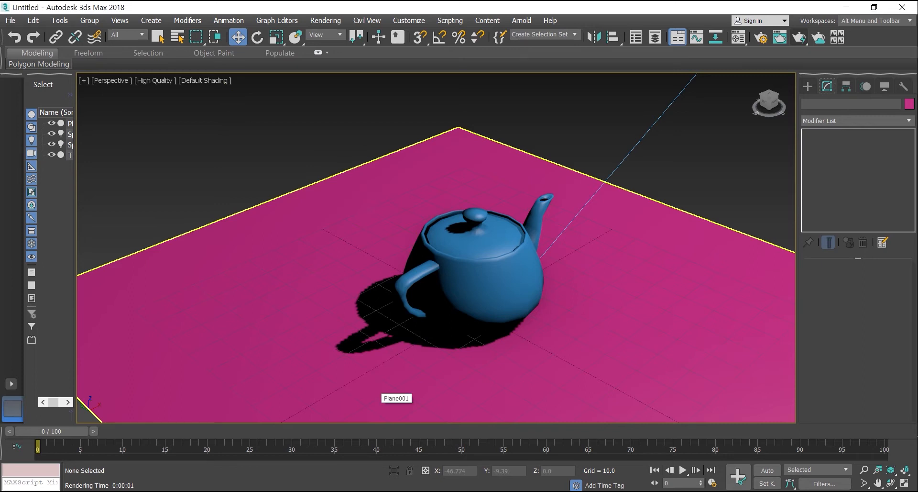
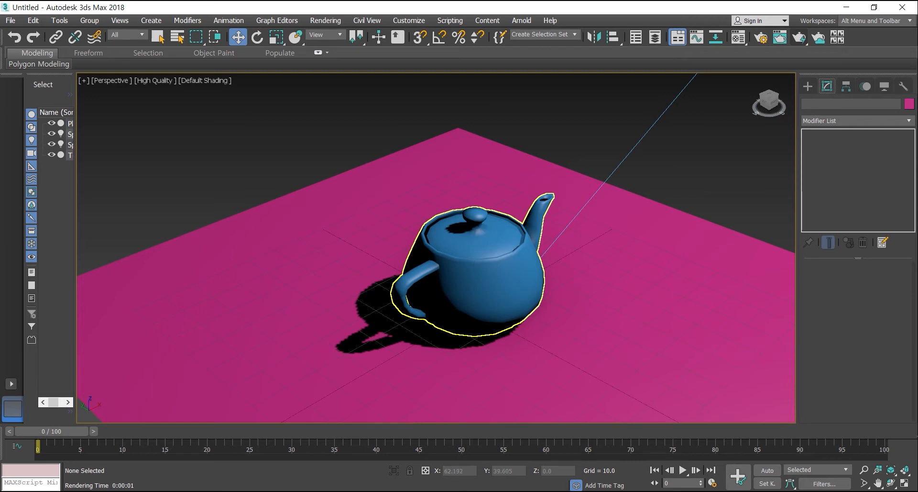
- Change the plane's object color to black and deselect it
{"action": "left_click", "coordinate": [497, 162]}
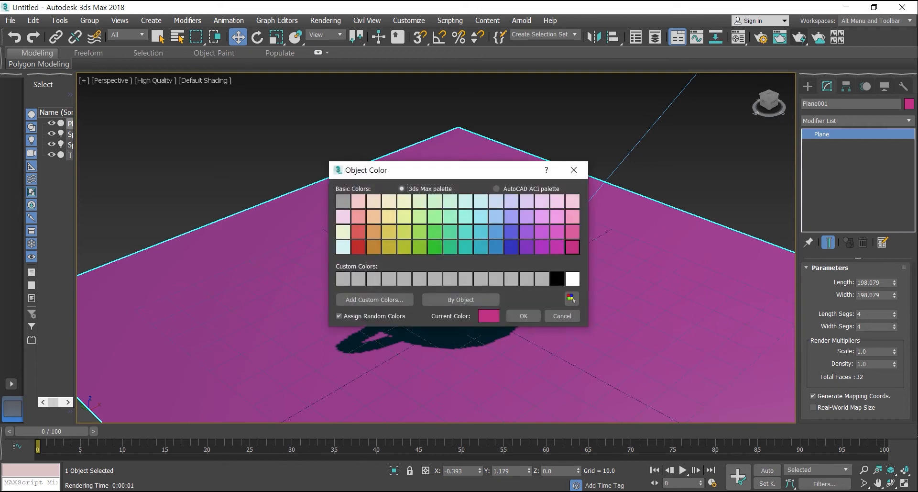
{"action": "left_click", "coordinate": [556, 278]}
{"action": "left_click", "coordinate": [523, 316]}
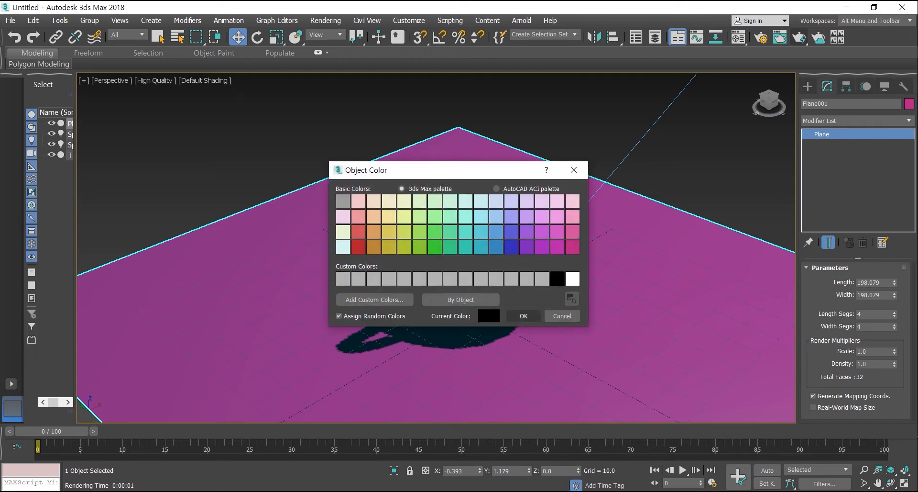
{"action": "key", "text": "ctrl+d"}
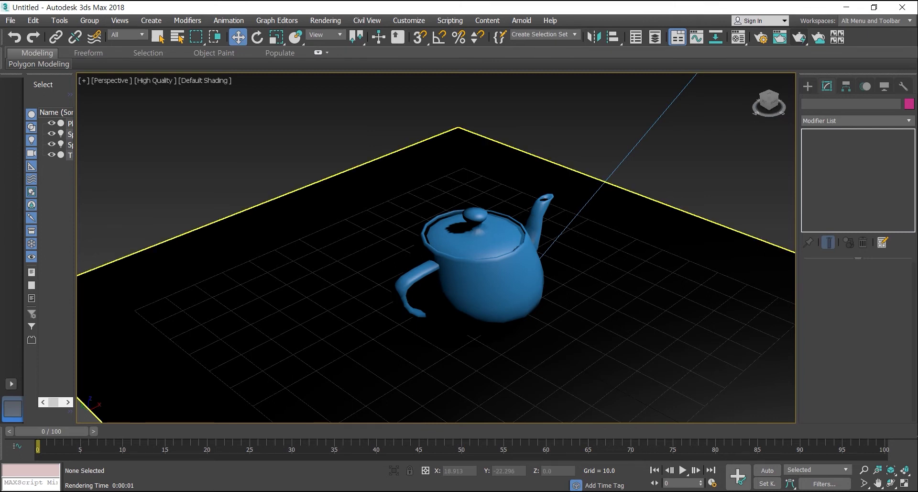
{"action": "left_click_drag", "start_coordinate": [434, 289], "coordinate": [450, 294]}
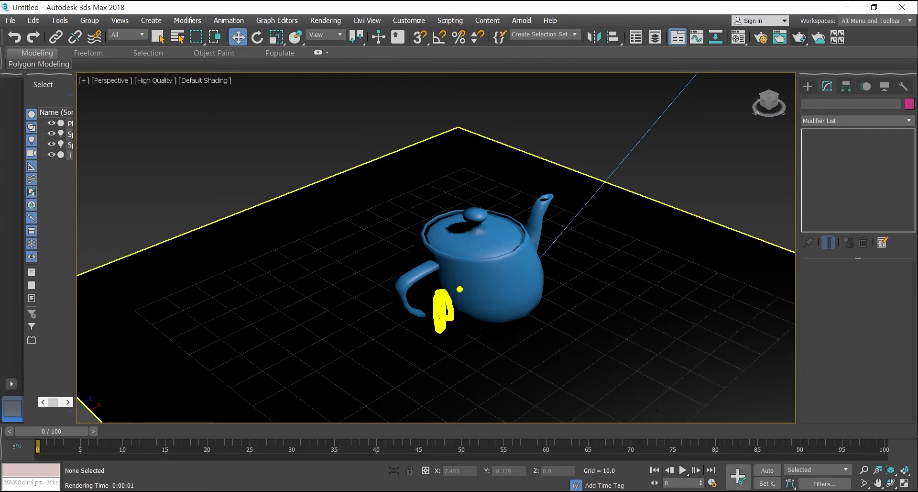
{"action": "key", "text": "Escape"}
- Create a Standard Omni light on the plane in front of the teapot in the Perspective view
{"action": "left_click", "coordinate": [808, 86]}
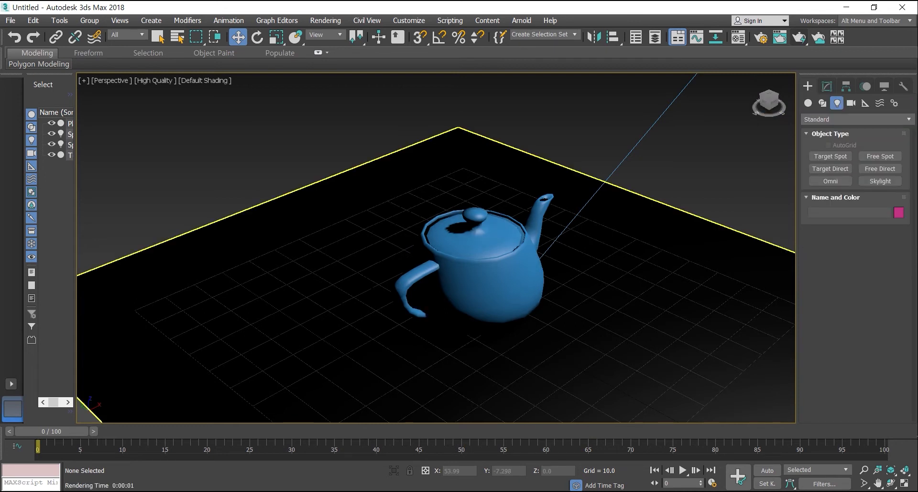
{"action": "left_click", "coordinate": [831, 181]}
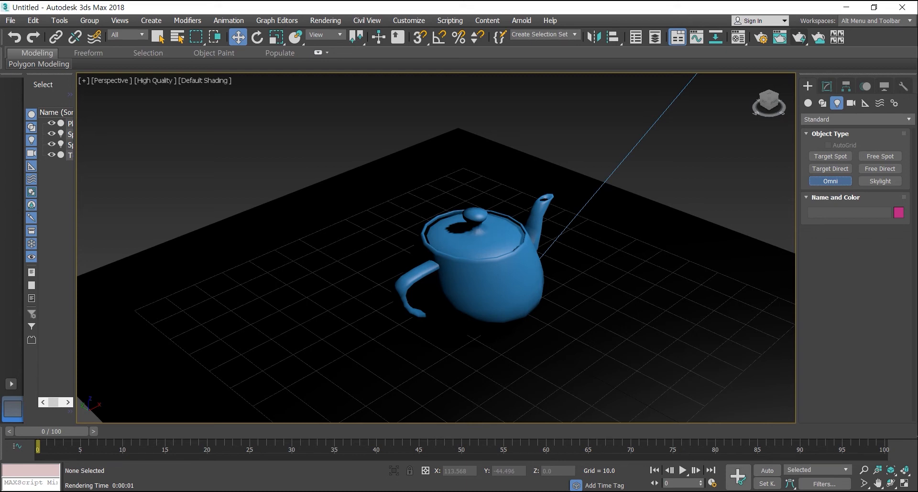
{"action": "left_click", "coordinate": [831, 180]}
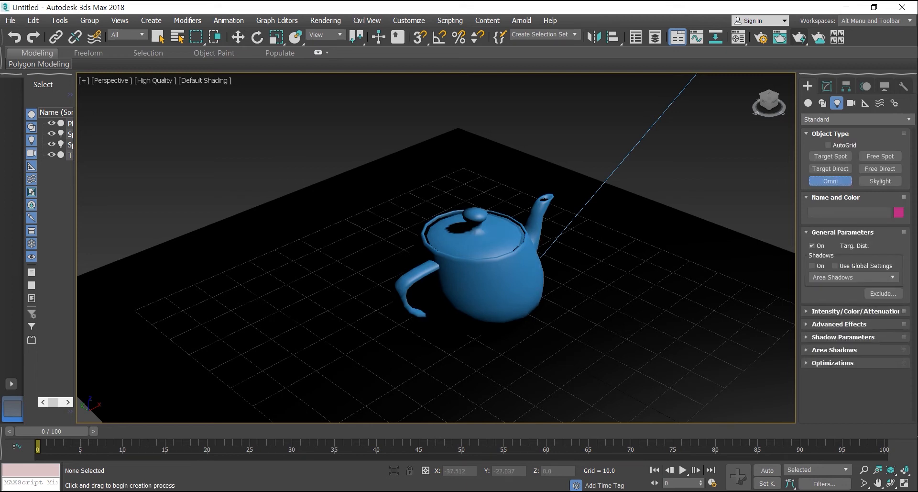
{"action": "left_click", "coordinate": [435, 404]}
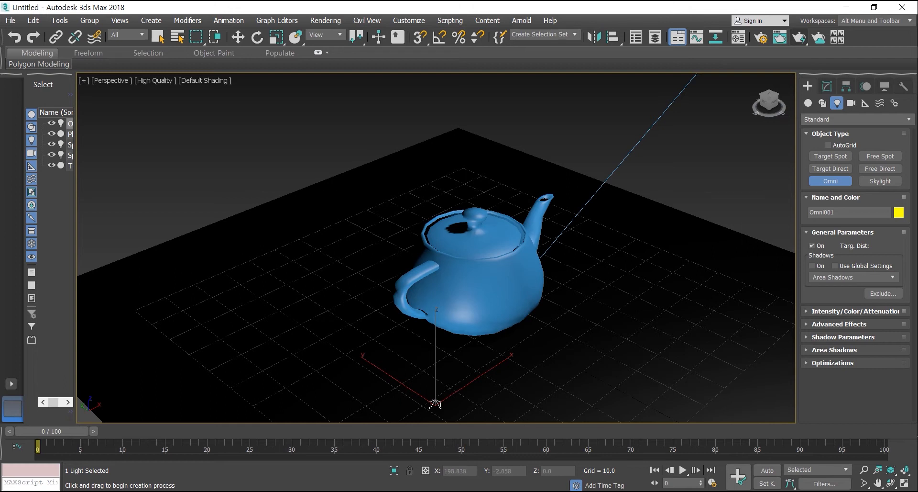
- Set the Omni light's intensity multiplier to 0.2
{"action": "left_click", "coordinate": [827, 86]}
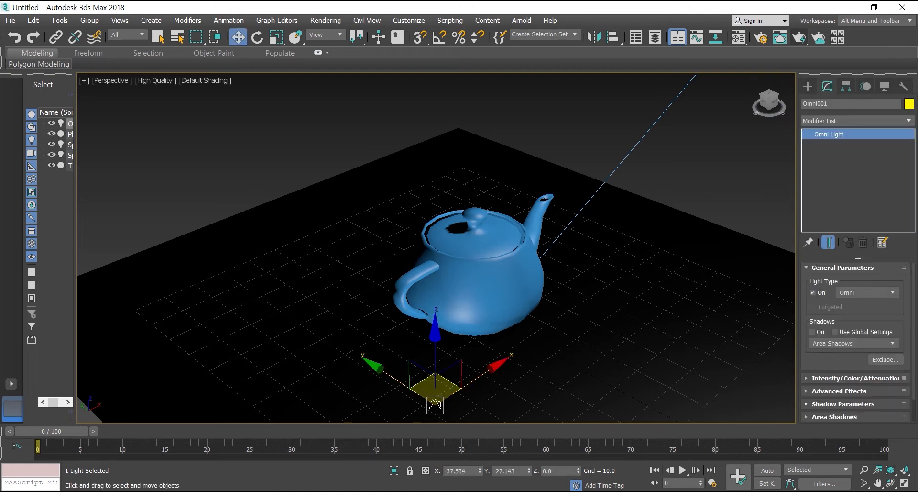
{"action": "left_click", "coordinate": [855, 378]}
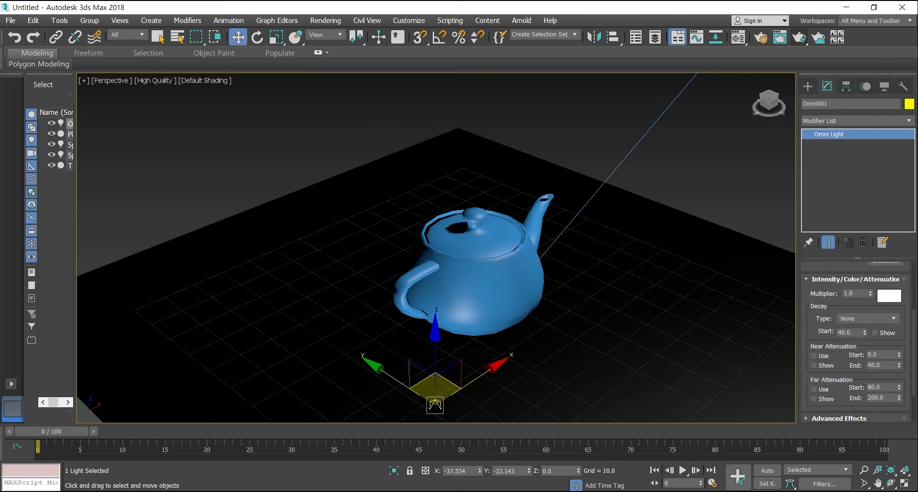
{"action": "double_click", "coordinate": [853, 293]}
{"action": "type", "text": "0.2"}
{"action": "key", "text": "Return"}
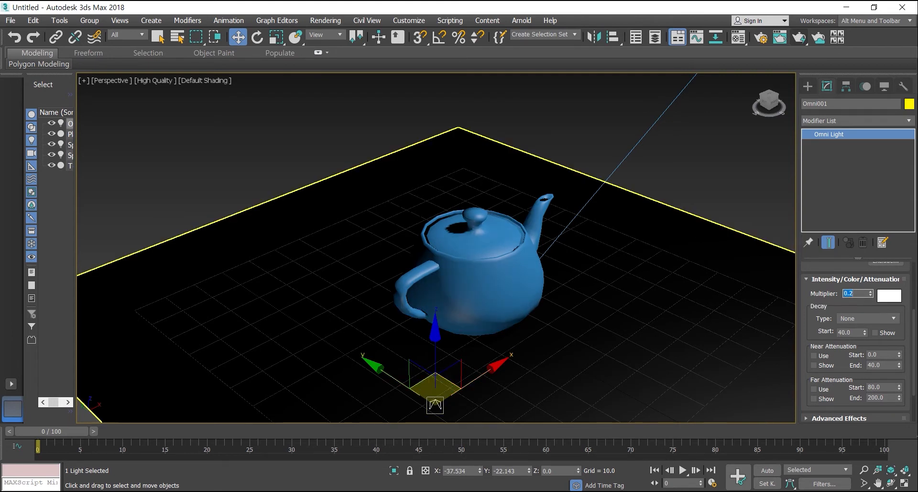
- Lock the selection on the Omni light and move it farther from the teapot, to about X -82.5, Y -38.5
{"action": "left_click", "coordinate": [436, 405]}
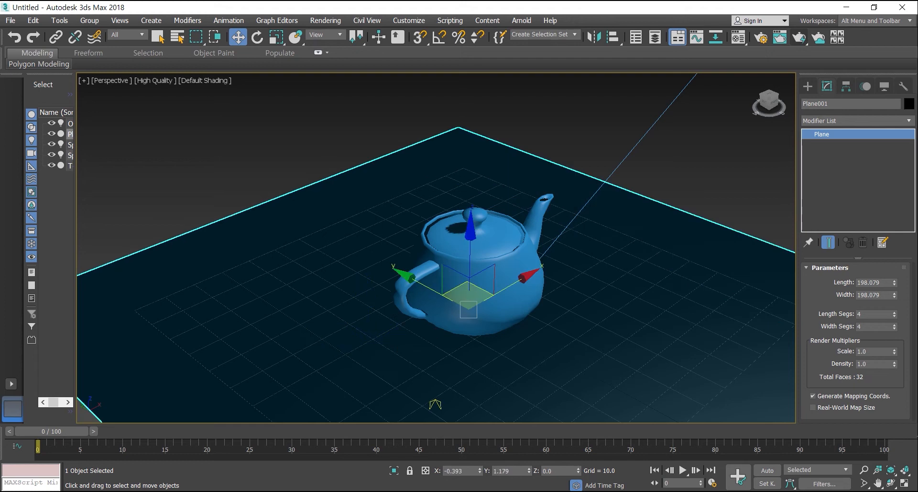
{"action": "left_click", "coordinate": [435, 404]}
{"action": "scroll", "coordinate": [435, 404], "scroll_direction": "down", "scroll_amount": 2}
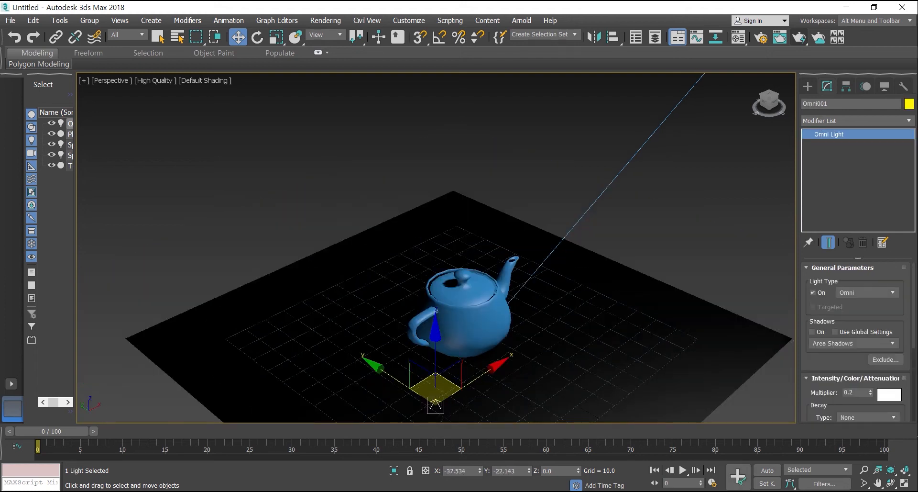
{"action": "left_click", "coordinate": [434, 374]}
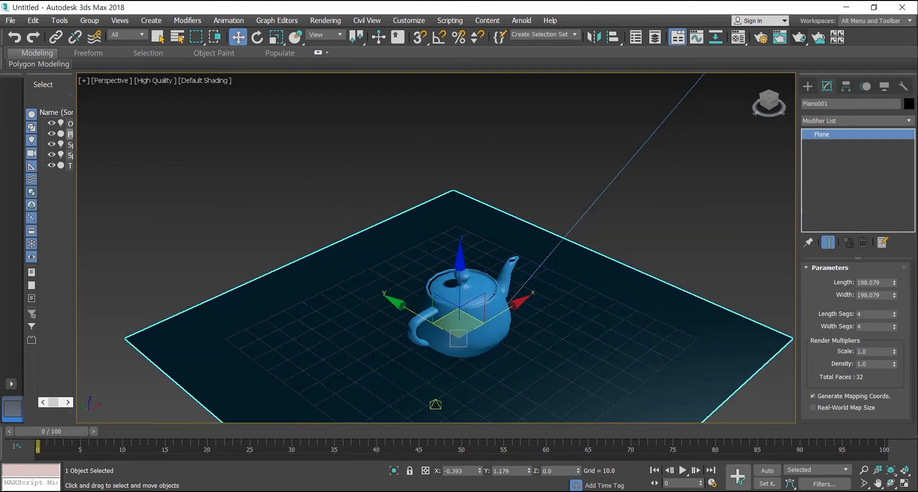
{"action": "left_click", "coordinate": [435, 404]}
{"action": "key", "text": "space"}
{"action": "left_click_drag", "start_coordinate": [435, 404], "coordinate": [375, 464]}
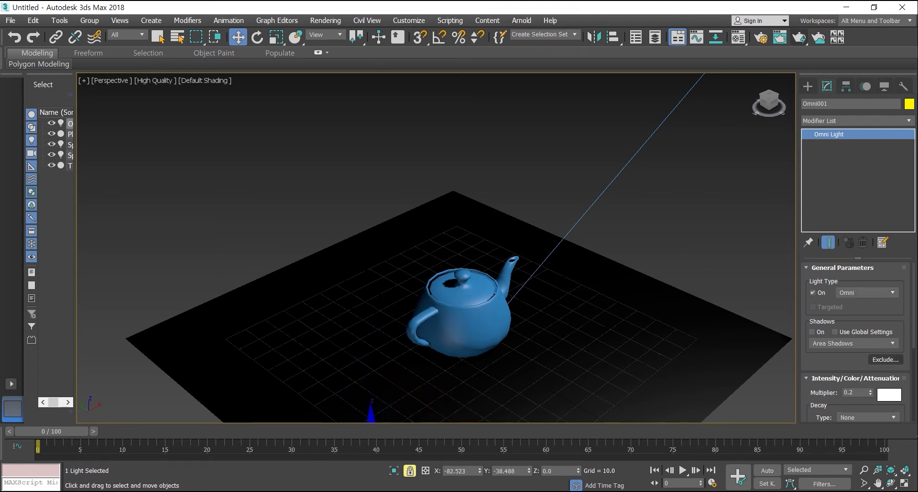
- Set the Omni light's intensity multiplier to 0.1
{"action": "left_click_drag", "start_coordinate": [854, 392], "coordinate": [850, 392]}
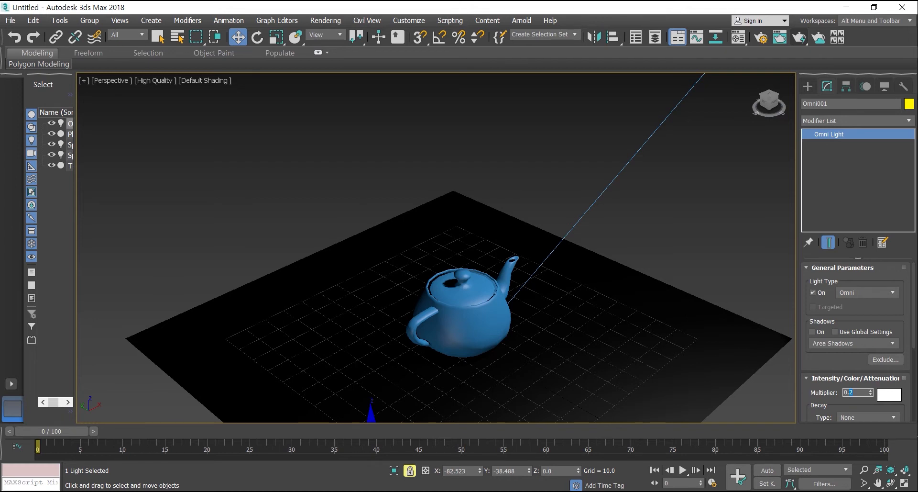
{"action": "type", "text": "0.1"}
{"action": "key", "text": "Return"}
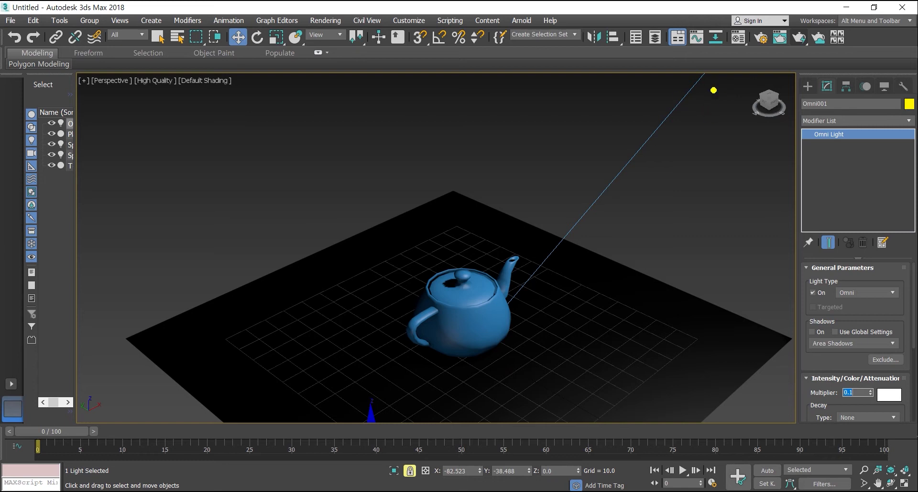
{"action": "left_click_drag", "start_coordinate": [713, 90], "coordinate": [723, 156]}
{"action": "mouse_move", "coordinate": [739, 114]}
{"action": "left_mouse_down"}
{"action": "mouse_move", "coordinate": [726, 137]}
{"action": "mouse_move", "coordinate": [749, 139]}
{"action": "mouse_move", "coordinate": [764, 127]}
{"action": "mouse_move", "coordinate": [775, 138]}
{"action": "mouse_move", "coordinate": [799, 121]}
{"action": "mouse_move", "coordinate": [767, 189]}
{"action": "left_mouse_up"}
{"action": "left_click_drag", "start_coordinate": [312, 355], "coordinate": [316, 402]}
{"action": "mouse_move", "coordinate": [287, 382]}
{"action": "left_mouse_down"}
{"action": "mouse_move", "coordinate": [324, 381]}
{"action": "mouse_move", "coordinate": [334, 400]}
{"action": "left_mouse_up"}
{"action": "left_click_drag", "start_coordinate": [327, 369], "coordinate": [344, 385]}
{"action": "left_click_drag", "start_coordinate": [349, 346], "coordinate": [369, 410]}
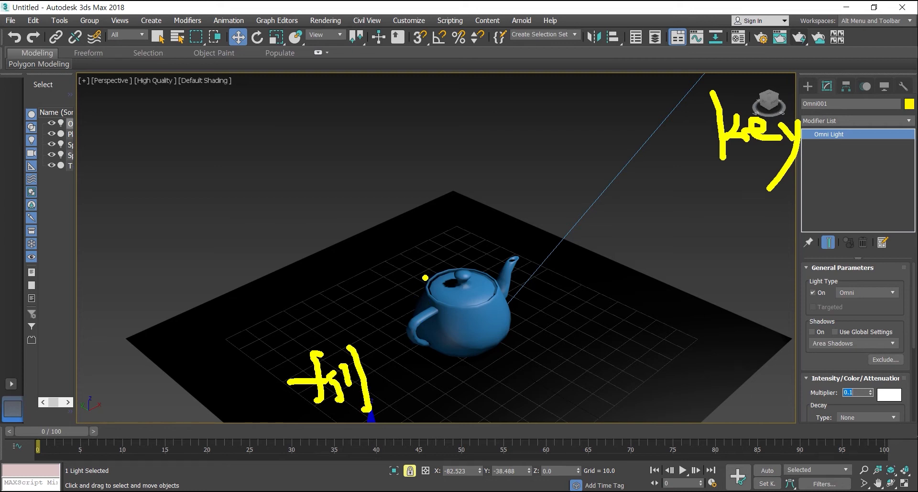
{"action": "mouse_move", "coordinate": [266, 107]}
{"action": "left_mouse_down"}
{"action": "mouse_move", "coordinate": [307, 138]}
{"action": "mouse_move", "coordinate": [293, 149]}
{"action": "left_mouse_up"}
{"action": "left_click_drag", "start_coordinate": [350, 115], "coordinate": [345, 155]}
{"action": "mouse_move", "coordinate": [359, 109]}
{"action": "left_mouse_down"}
{"action": "mouse_move", "coordinate": [388, 149]}
{"action": "mouse_move", "coordinate": [421, 147]}
{"action": "left_mouse_up"}
{"action": "left_click", "coordinate": [385, 127]}
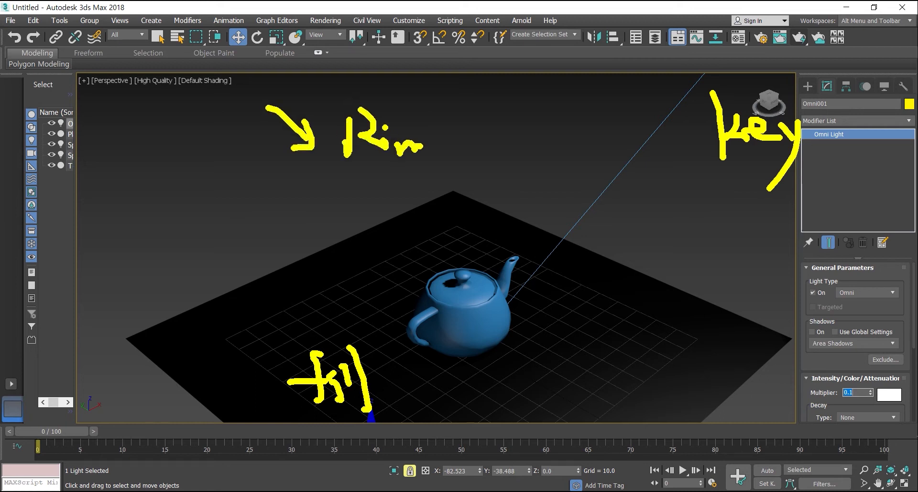
{"action": "key", "text": "Escape"}
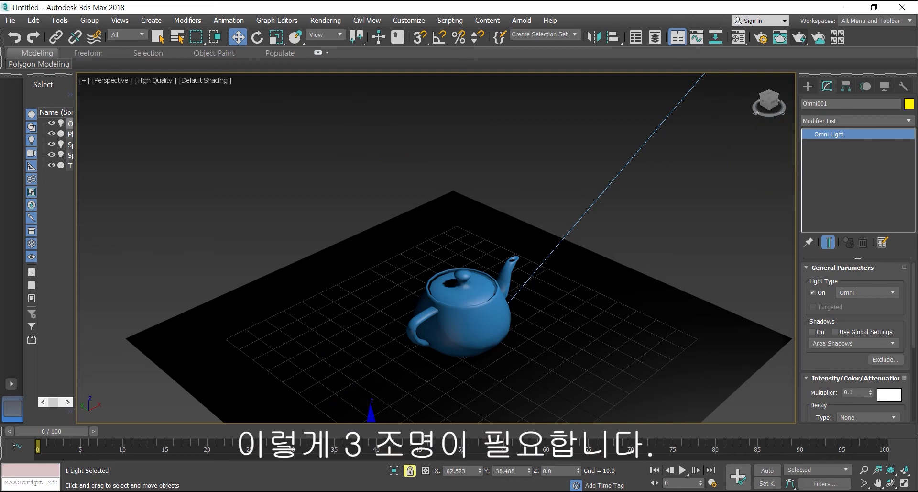
- Create a Target Spot light behind the teapot in the Top view, aimed at the teapot with a target distance of about 288
{"action": "left_click", "coordinate": [808, 86]}
{"action": "left_click", "coordinate": [830, 156]}
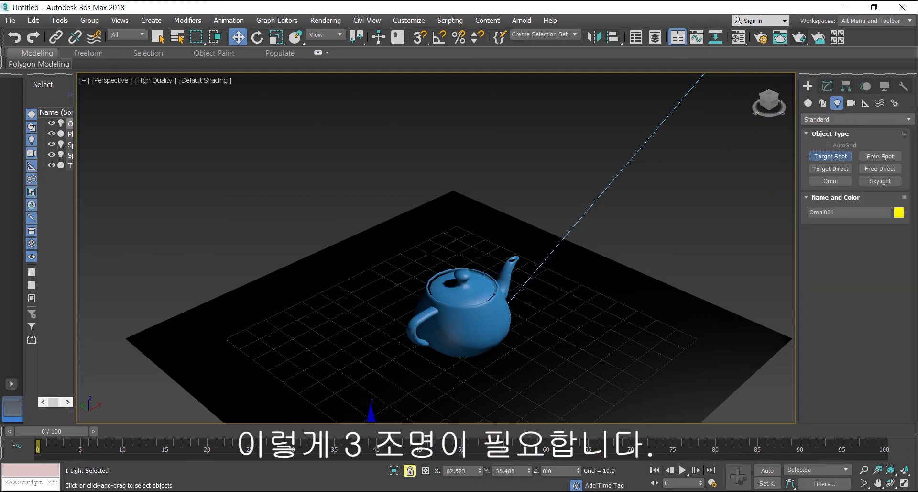
{"action": "key", "text": "alt+w"}
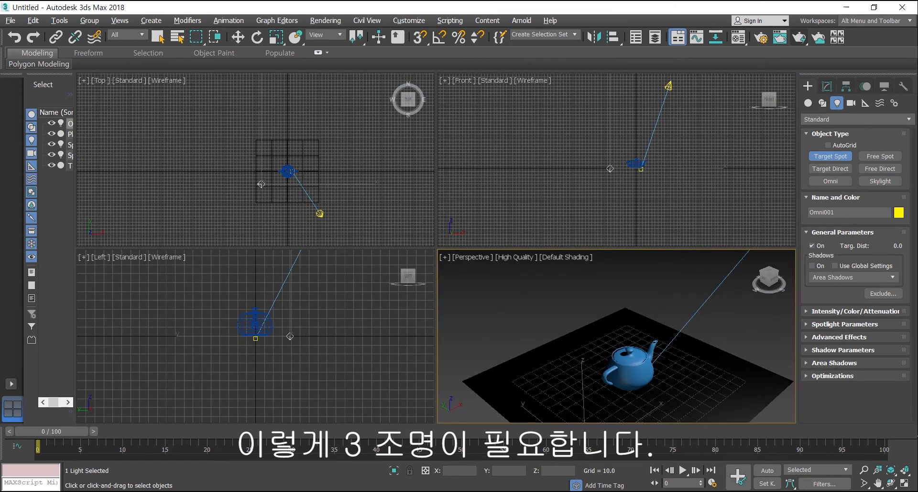
{"action": "middle_click_drag", "start_coordinate": [318, 106], "coordinate": [317, 122]}
{"action": "left_click_drag", "start_coordinate": [295, 100], "coordinate": [290, 186]}
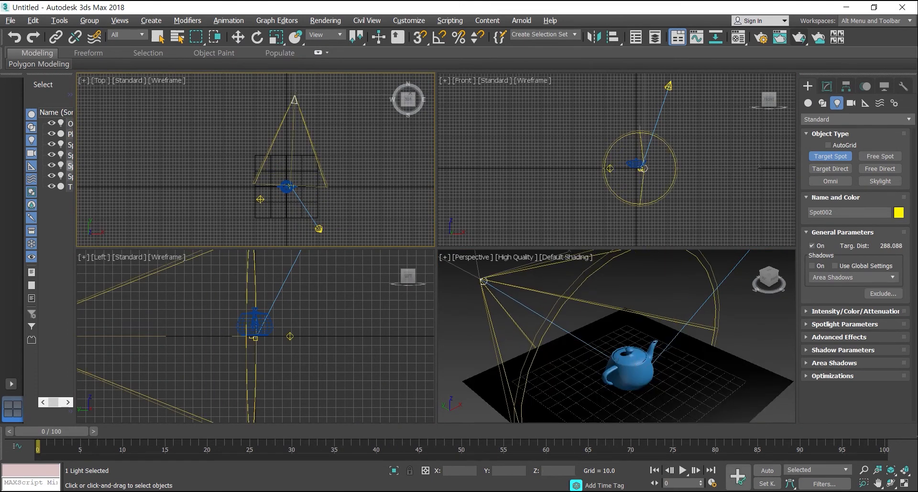
- Raise the new spot and bring it closer to the teapot in the Left view, to about Y 224, Z 91
{"action": "scroll", "coordinate": [290, 358], "scroll_direction": "down", "scroll_amount": 5}
{"action": "key", "text": "w"}
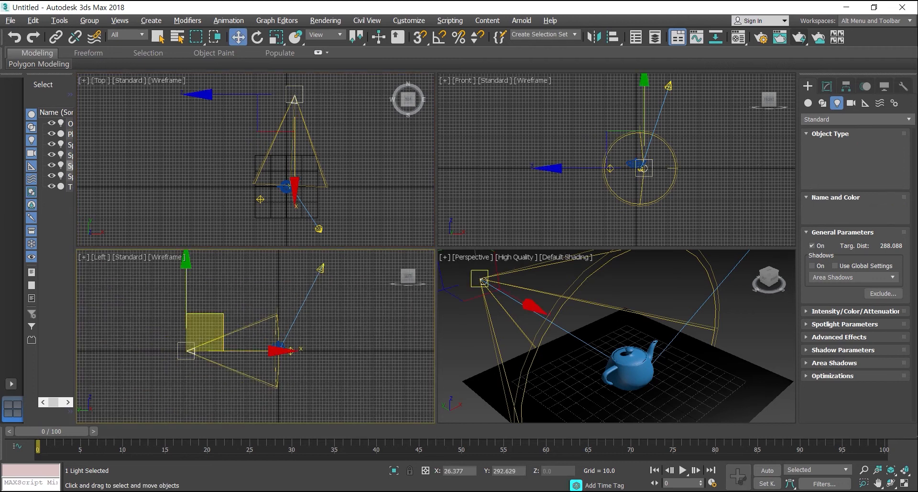
{"action": "left_click_drag", "start_coordinate": [205, 331], "coordinate": [226, 304]}
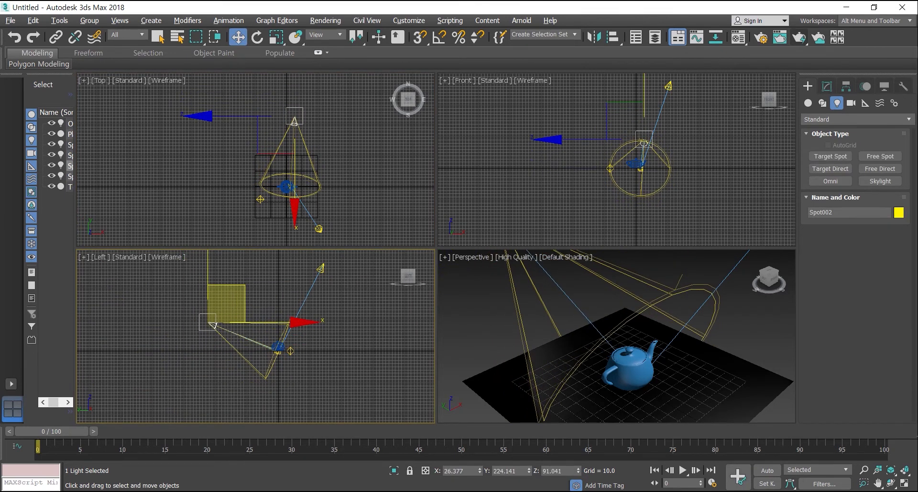
- Maximize the Perspective viewport and examine the rim lighting along the back edge of the teapot
{"action": "left_click", "coordinate": [481, 316]}
{"action": "key", "text": "alt+w"}
{"action": "scroll", "coordinate": [438, 321], "scroll_direction": "up", "scroll_amount": 5}
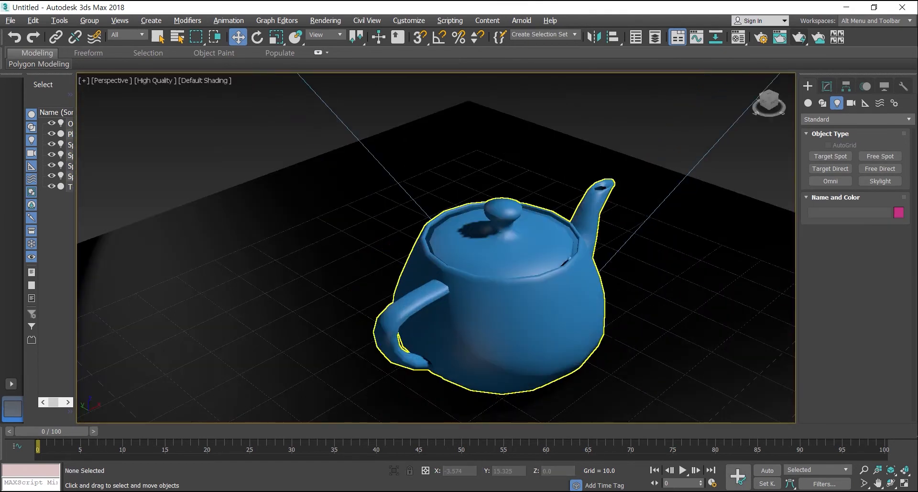
{"action": "scroll", "coordinate": [449, 335], "scroll_direction": "down", "scroll_amount": 5}
{"action": "scroll", "coordinate": [488, 249], "scroll_direction": "up", "scroll_amount": 4}
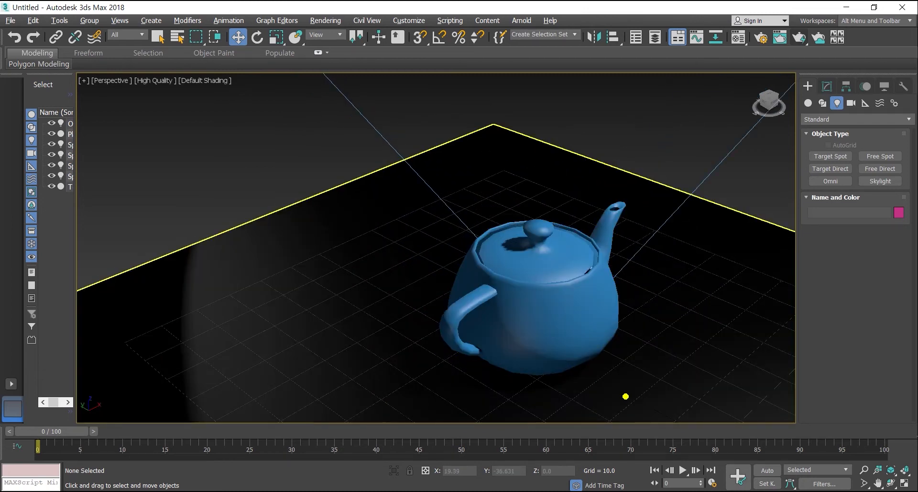
{"action": "mouse_move", "coordinate": [441, 338]}
{"action": "left_mouse_down"}
{"action": "mouse_move", "coordinate": [460, 221]}
{"action": "mouse_move", "coordinate": [460, 285]}
{"action": "mouse_move", "coordinate": [444, 337]}
{"action": "left_mouse_up"}
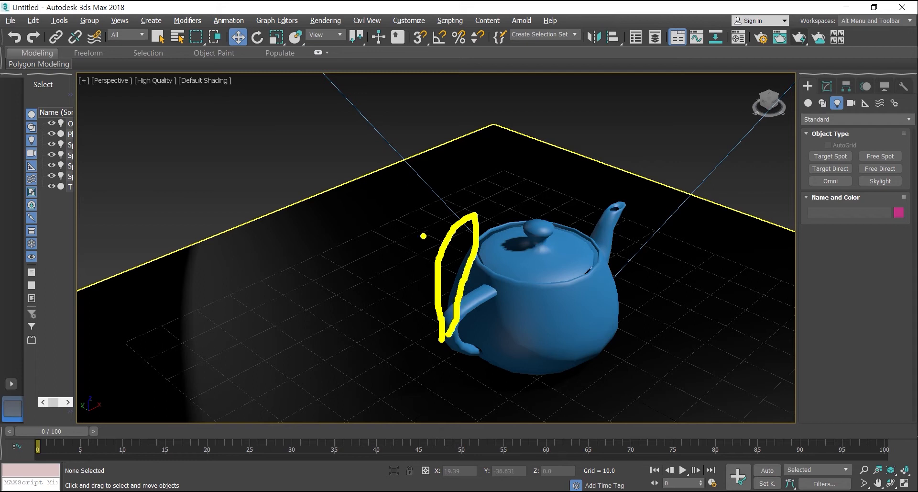
{"action": "key", "text": "Escape"}
- Move the rim spot horizontally in the Perspective view to about X -4.4, Y 213.5
{"action": "scroll", "coordinate": [708, 330], "scroll_direction": "down", "scroll_amount": 6}
{"action": "left_click", "coordinate": [500, 165]}
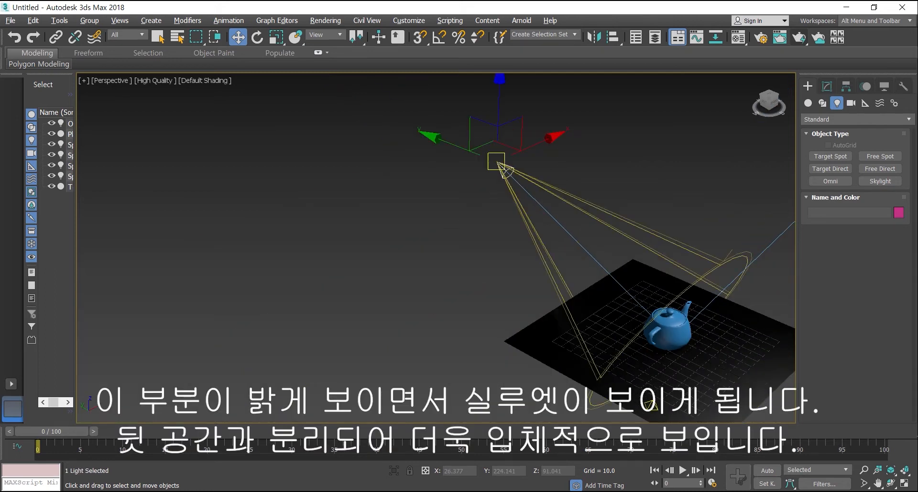
{"action": "left_click_drag", "start_coordinate": [494, 146], "coordinate": [474, 171]}
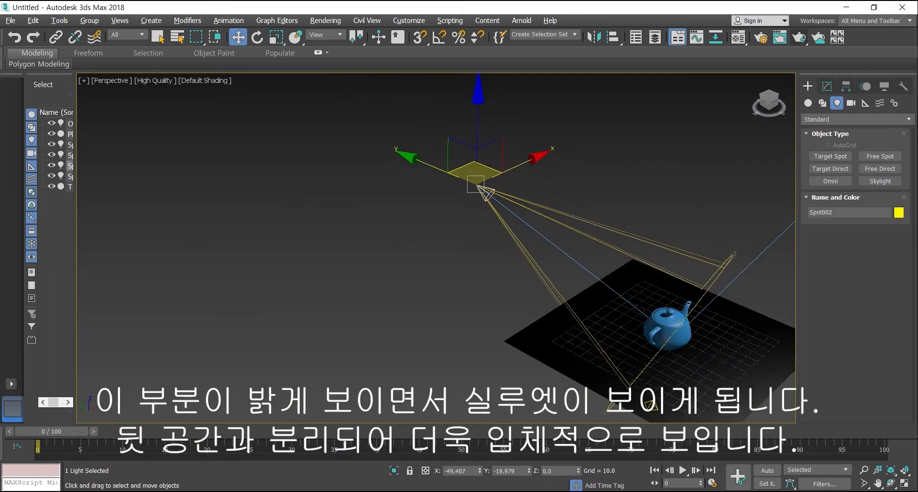
{"action": "scroll", "coordinate": [632, 261], "scroll_direction": "up", "scroll_amount": 5}
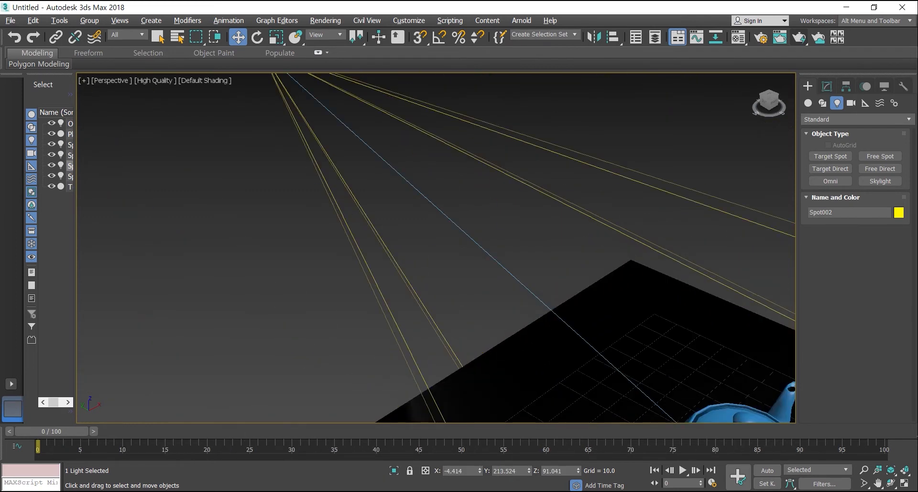
{"action": "scroll", "coordinate": [626, 261], "scroll_direction": "down", "scroll_amount": 5}
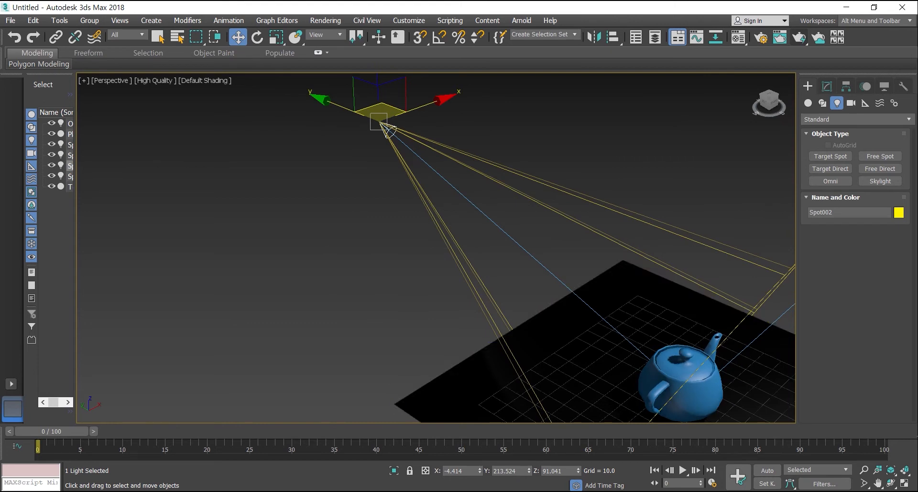
{"action": "middle_click_drag", "start_coordinate": [655, 325], "coordinate": [433, 163]}
{"action": "middle_click_drag", "start_coordinate": [430, 210], "coordinate": [443, 225]}
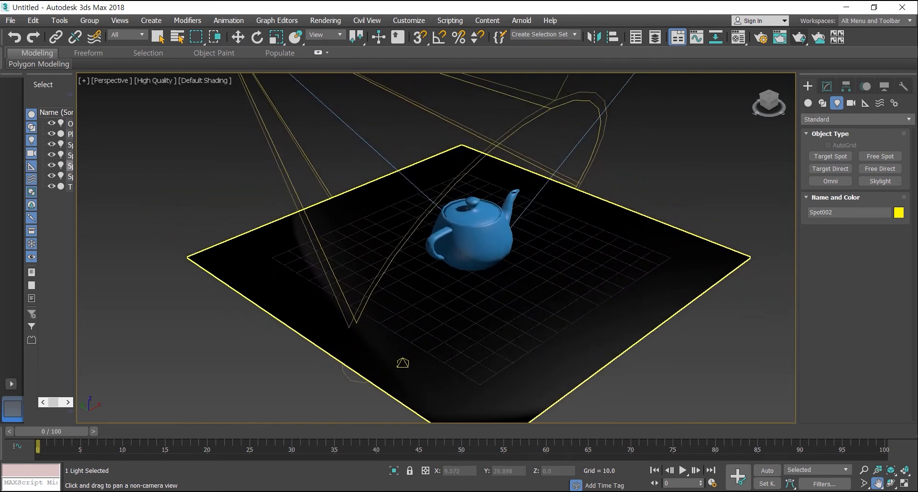
{"action": "scroll", "coordinate": [443, 225], "scroll_direction": "up", "scroll_amount": 2}
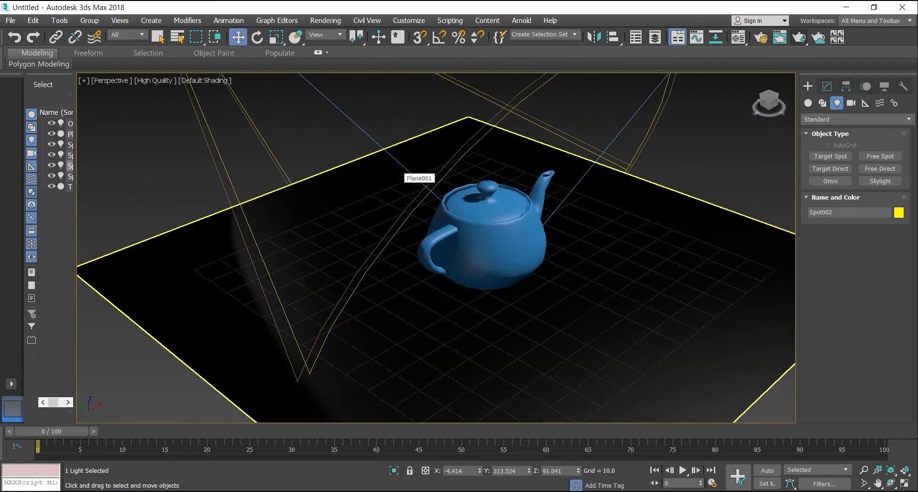
- Toggle the rim spot off and on repeatedly to compare the teapot's silhouette, leaving the light off
{"action": "left_click", "coordinate": [827, 86]}
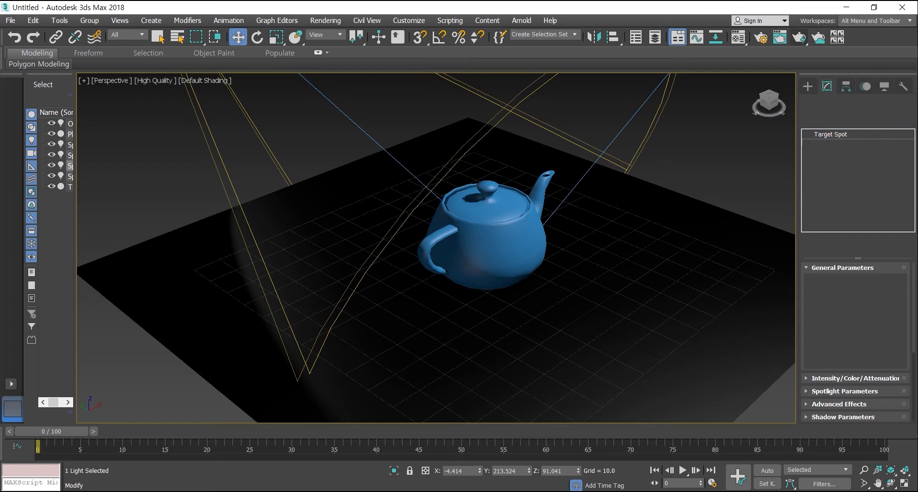
{"action": "left_click", "coordinate": [813, 293]}
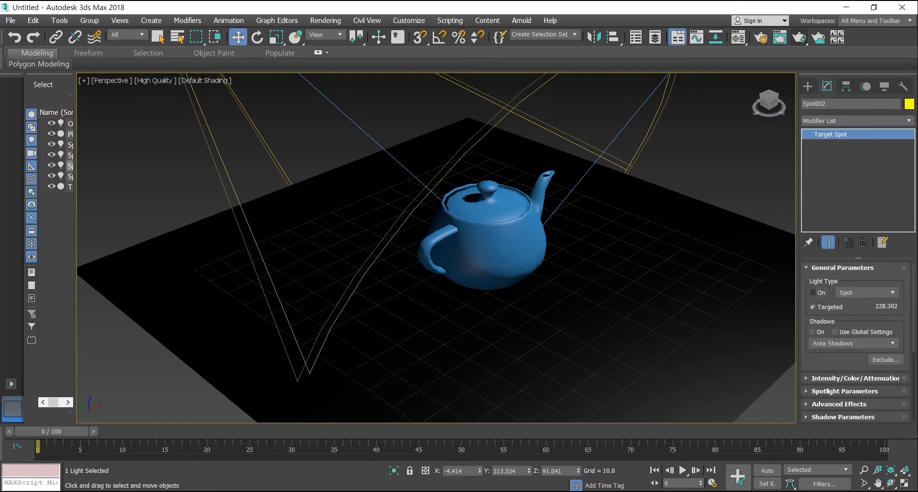
{"action": "left_click", "coordinate": [813, 292]}
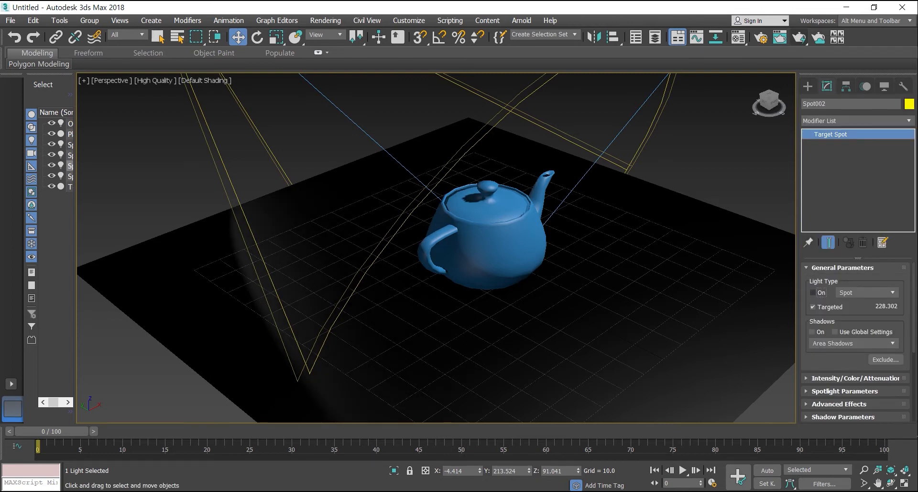
{"action": "left_click", "coordinate": [813, 293]}
{"action": "left_click", "coordinate": [814, 293]}
{"action": "left_click", "coordinate": [813, 292]}
{"action": "left_click", "coordinate": [813, 292]}
{"action": "left_click", "coordinate": [813, 292]}
{"action": "left_click", "coordinate": [813, 292]}
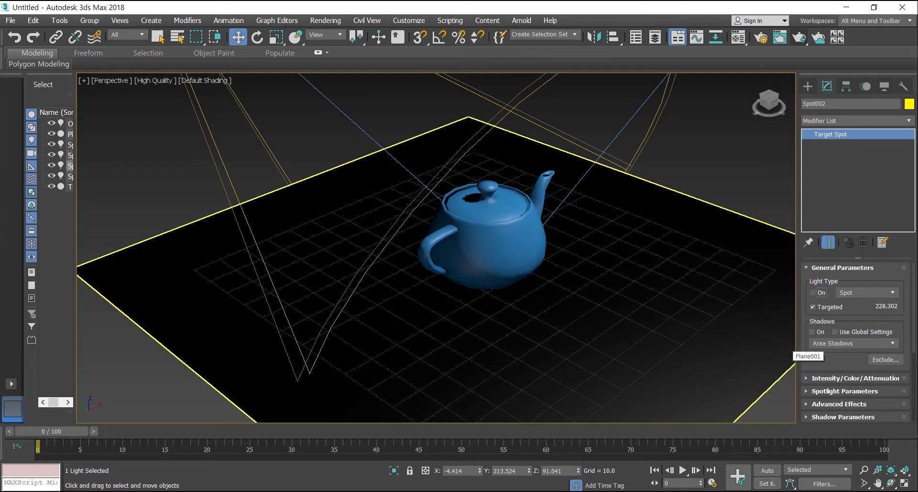
- Change the plane's object color to light grey from the custom colors and deselect it
{"action": "left_click", "coordinate": [685, 158]}
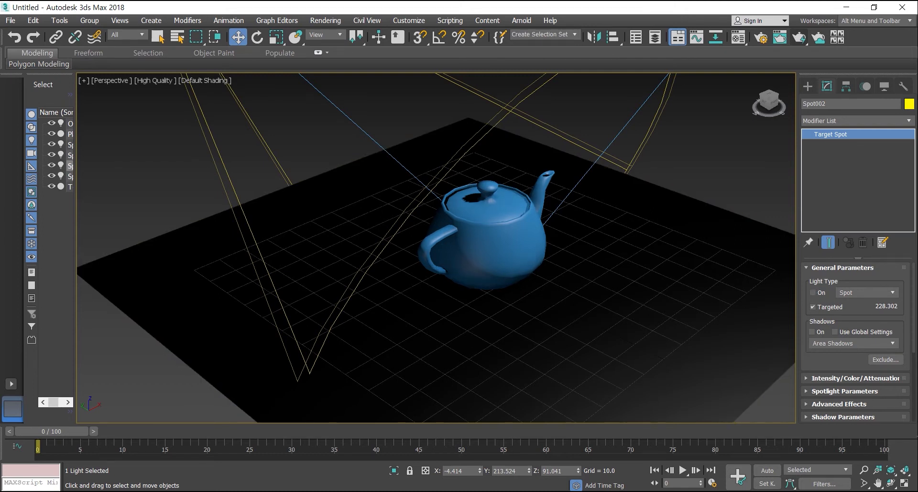
{"action": "left_click", "coordinate": [679, 251]}
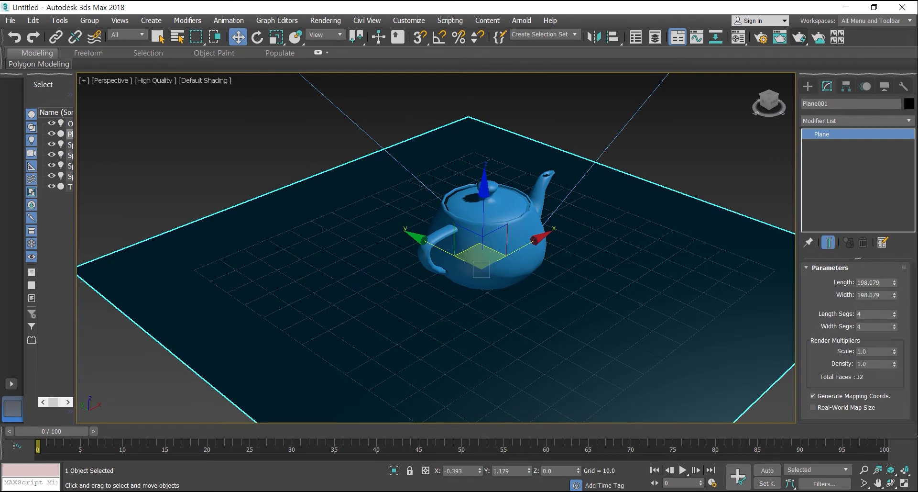
{"action": "left_click", "coordinate": [909, 103]}
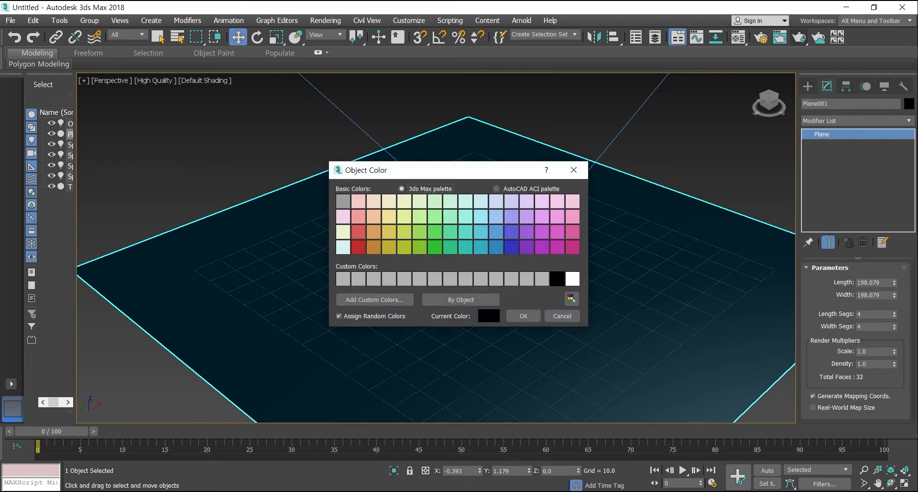
{"action": "left_click", "coordinate": [542, 279]}
{"action": "left_click", "coordinate": [523, 316]}
{"action": "left_click", "coordinate": [708, 181]}
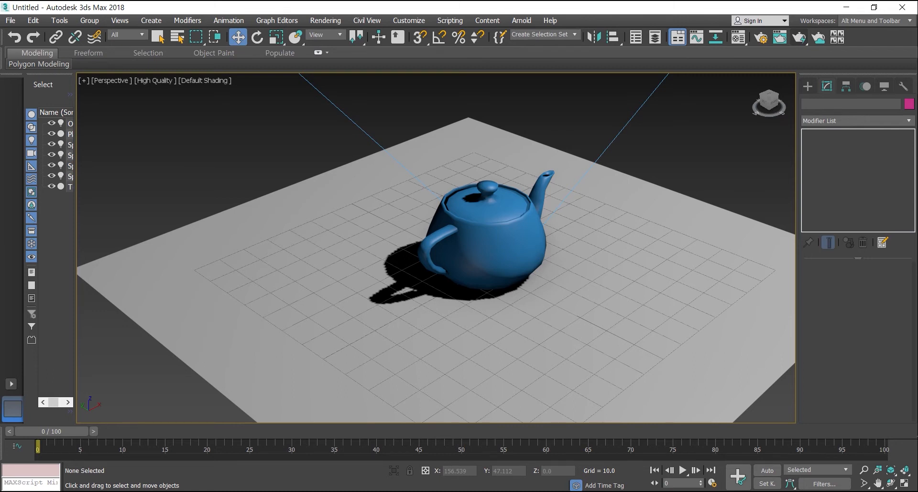
- Delete the rim Target Spot light and the Omni fill light, keeping only the key spot
{"action": "scroll", "coordinate": [616, 127], "scroll_direction": "down", "scroll_amount": 5}
{"action": "middle_click_drag", "start_coordinate": [616, 127], "coordinate": [489, 282]}
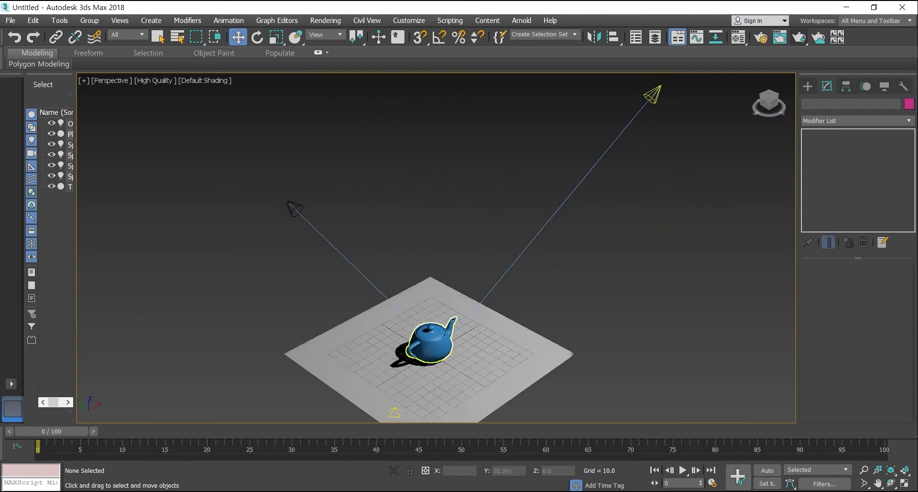
{"action": "left_click_drag", "start_coordinate": [346, 225], "coordinate": [229, 124]}
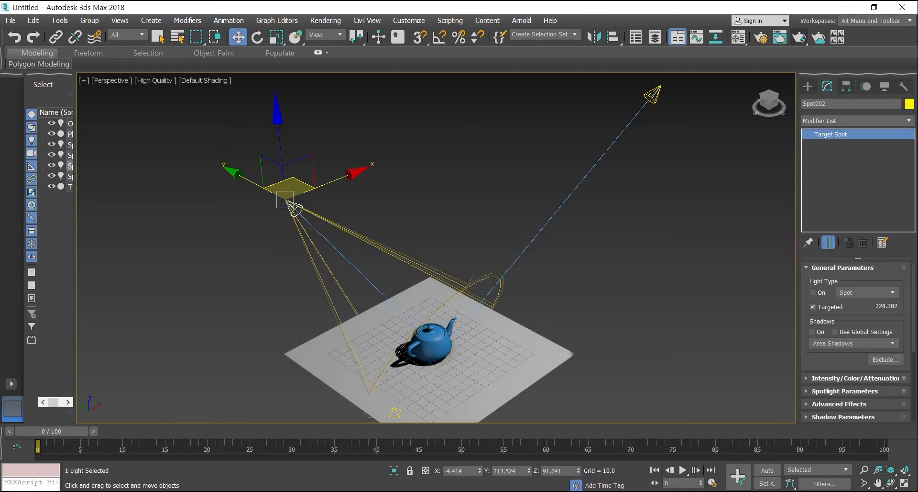
{"action": "key", "text": "Delete"}
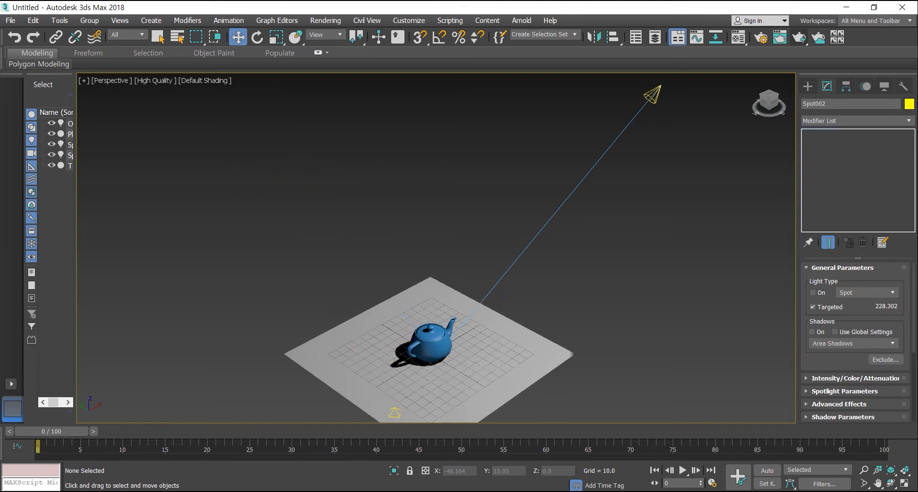
{"action": "key", "text": "Delete"}
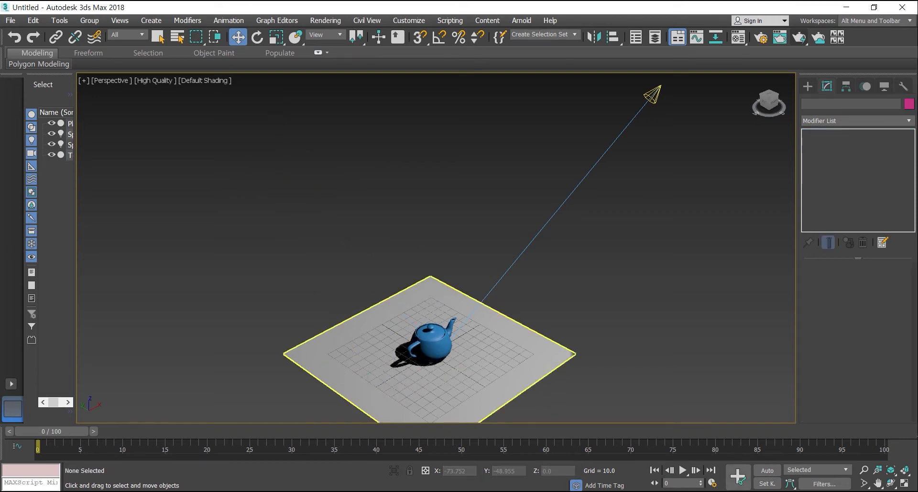
- Render a close-up of the blue teapot in the Perspective view and start saving the rendered image
{"action": "scroll", "coordinate": [424, 335], "scroll_direction": "up", "scroll_amount": 3}
{"action": "scroll", "coordinate": [431, 342], "scroll_direction": "up", "scroll_amount": 5}
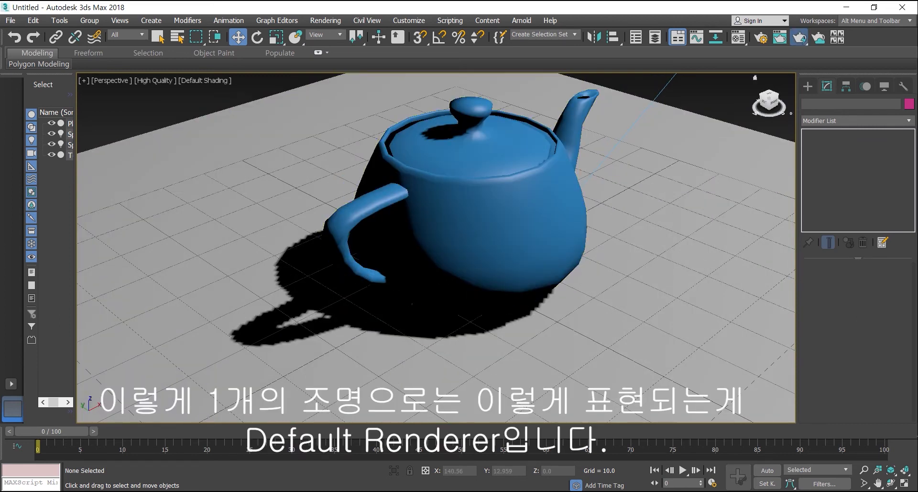
{"action": "left_click", "coordinate": [799, 38]}
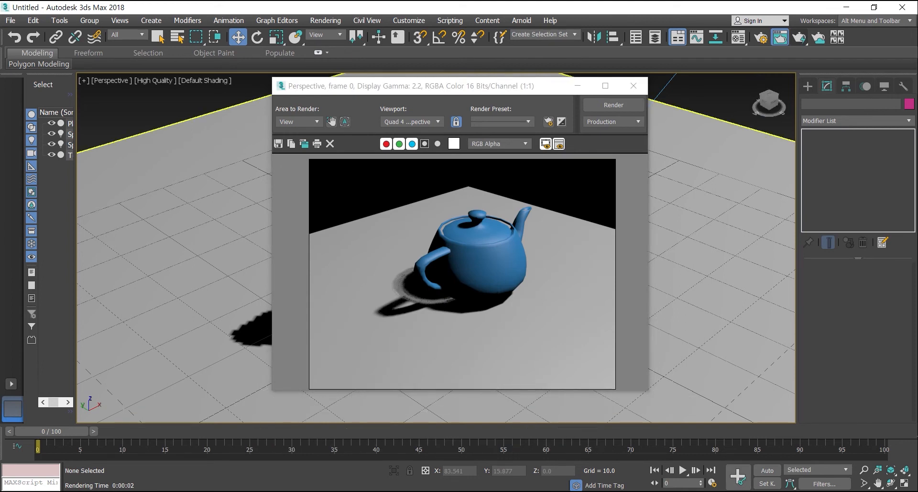
{"action": "left_click", "coordinate": [279, 143]}
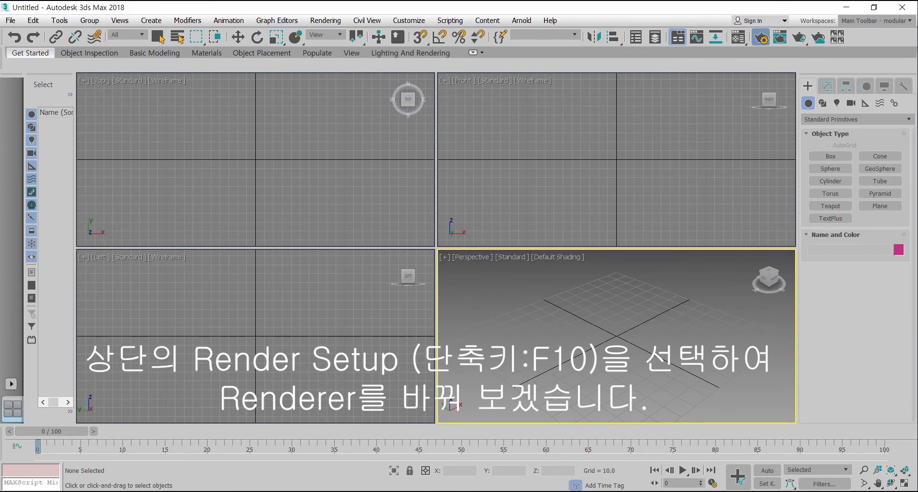
- Change the production renderer to Arnold in Render Setup and close the setup window
{"action": "key", "text": "F10"}
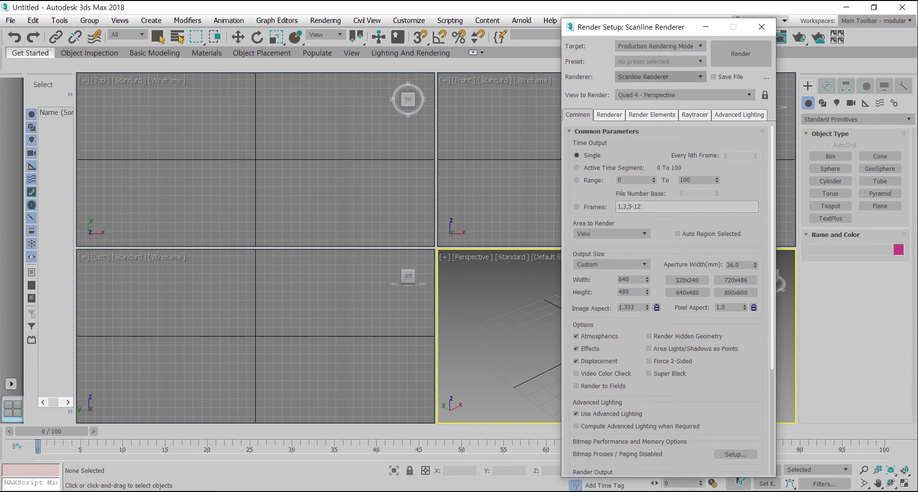
{"action": "left_click", "coordinate": [661, 77]}
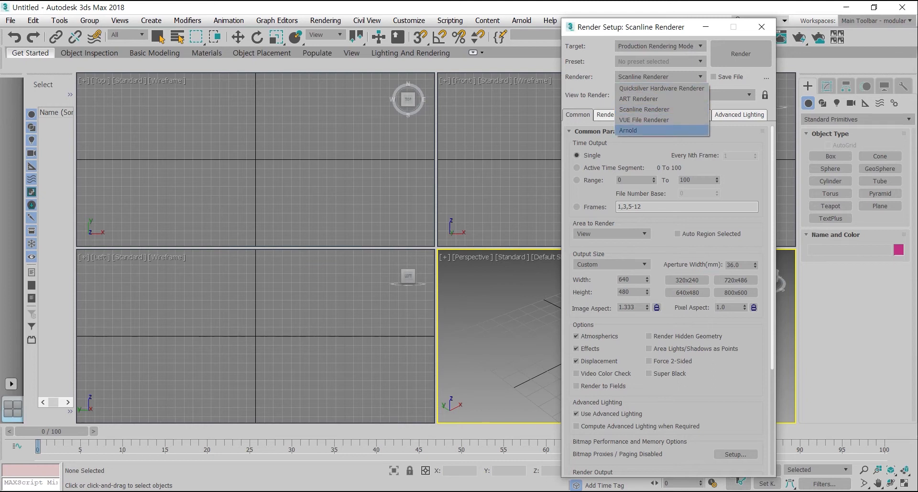
{"action": "left_click", "coordinate": [628, 130]}
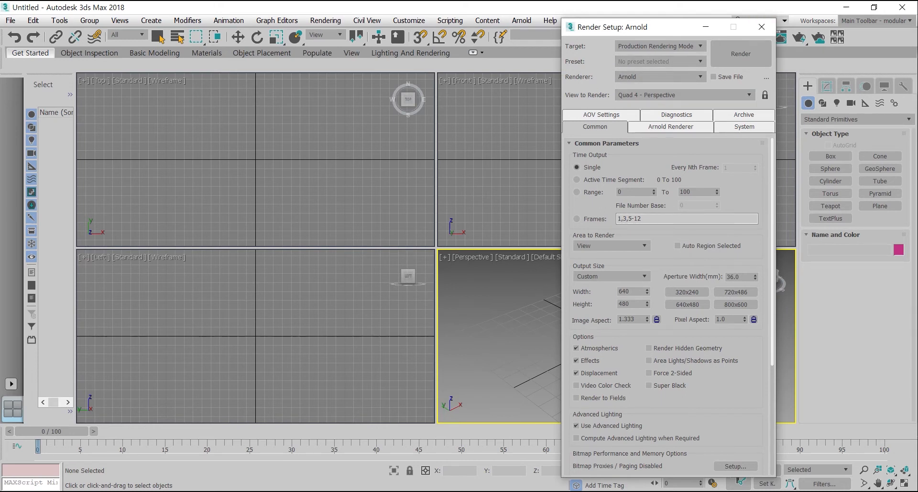
{"action": "left_click", "coordinate": [761, 27]}
- Create a large ground plane and a teapot of about 14.5 radius at its center, and maximize the Perspective view
{"action": "left_click", "coordinate": [881, 205]}
{"action": "left_click_drag", "start_coordinate": [616, 338], "coordinate": [664, 292], "text": "ctrl"}
{"action": "left_click", "coordinate": [831, 205]}
{"action": "mouse_move", "coordinate": [619, 336]}
{"action": "left_mouse_down"}
{"action": "mouse_move", "coordinate": [624, 315]}
{"action": "mouse_move", "coordinate": [622, 326]}
{"action": "left_mouse_up"}
{"action": "key", "text": "alt+w"}
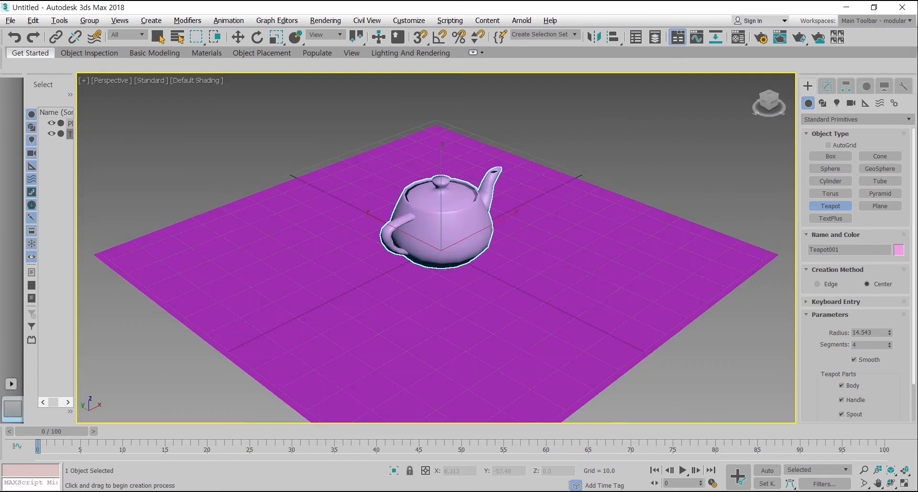
- Render the close-up of the teapot and plane with Arnold twice, opening Render Setup alongside
{"action": "middle_click_drag", "start_coordinate": [482, 229], "coordinate": [512, 218]}
{"action": "scroll", "coordinate": [509, 230], "scroll_direction": "up", "scroll_amount": 3}
{"action": "scroll", "coordinate": [509, 230], "scroll_direction": "down", "scroll_amount": 2}
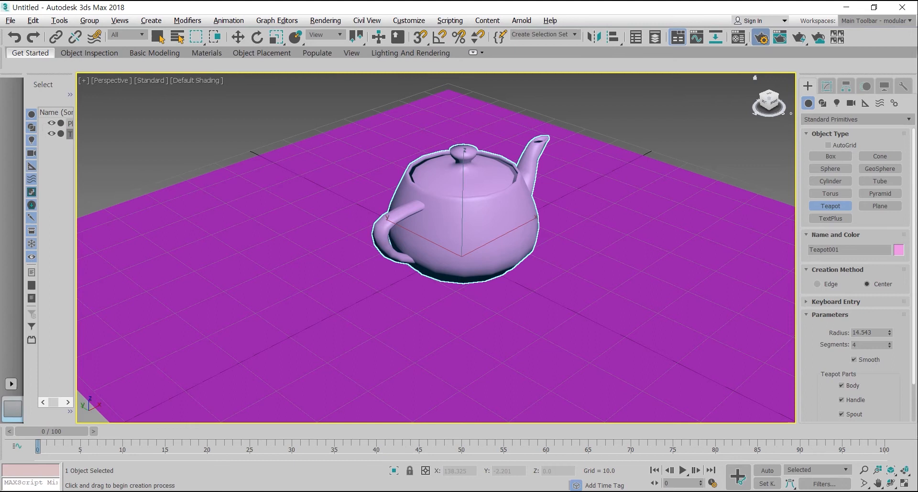
{"action": "left_click", "coordinate": [761, 38]}
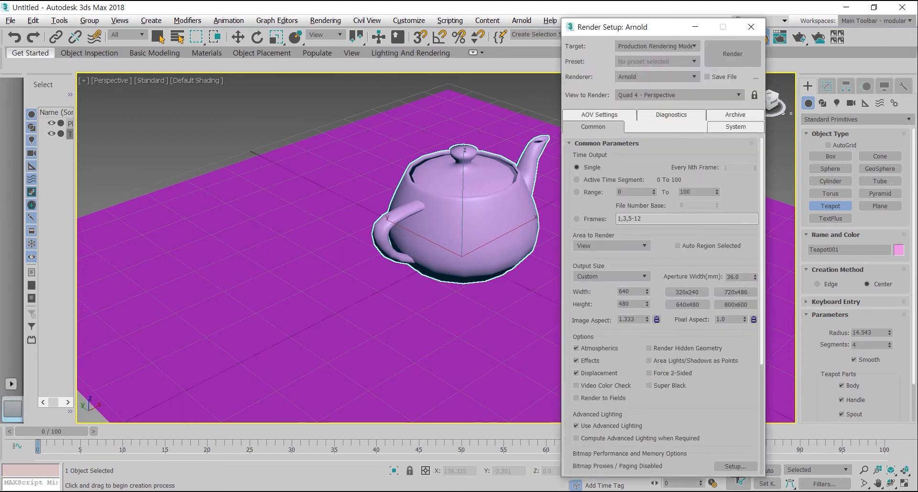
{"action": "key", "text": "shift+q"}
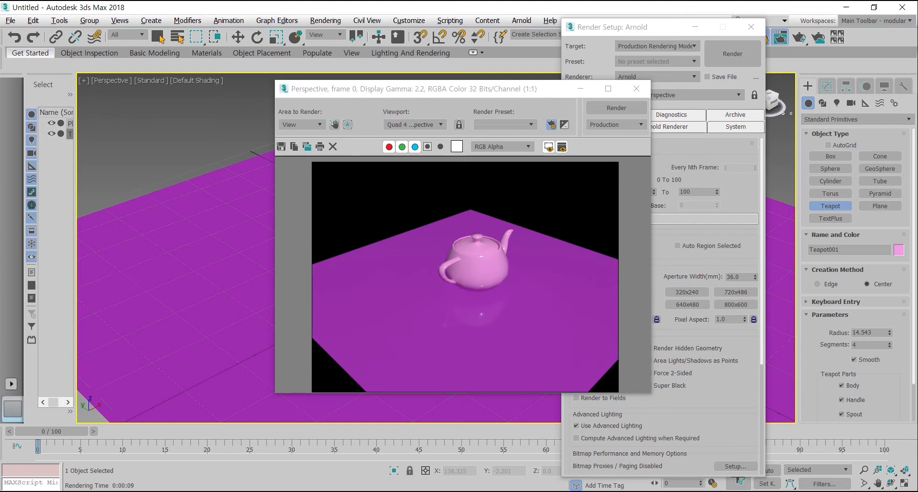
{"action": "left_click", "coordinate": [733, 54]}
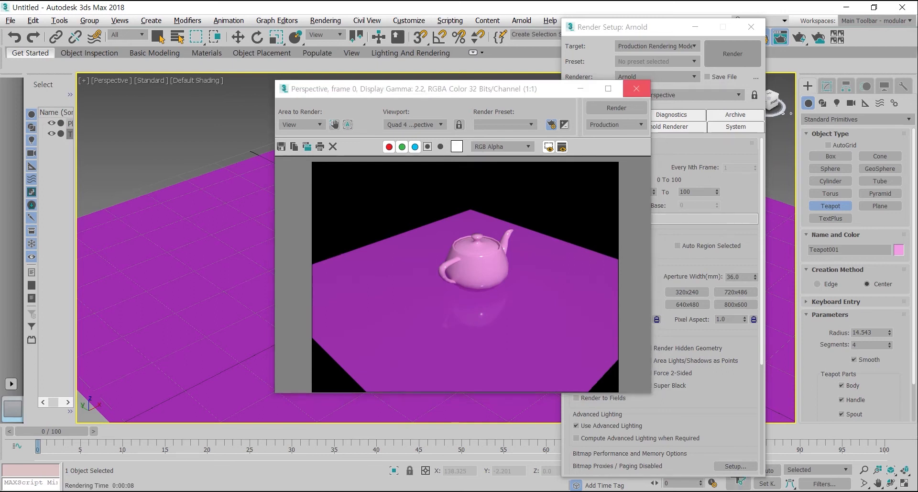
- Render the teapot again with Arnold from a shifted view, then close the render window and Render Setup
{"action": "left_click", "coordinate": [636, 88]}
{"action": "scroll", "coordinate": [319, 248], "scroll_direction": "down", "scroll_amount": 2}
{"action": "middle_click_drag", "start_coordinate": [457, 254], "coordinate": [295, 262]}
{"action": "left_click", "coordinate": [732, 54]}
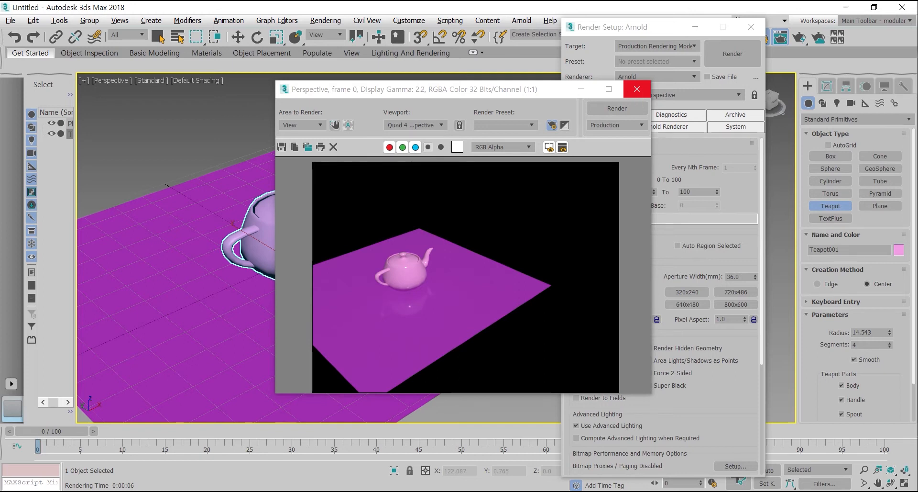
{"action": "left_click", "coordinate": [638, 89]}
{"action": "left_click", "coordinate": [752, 27]}
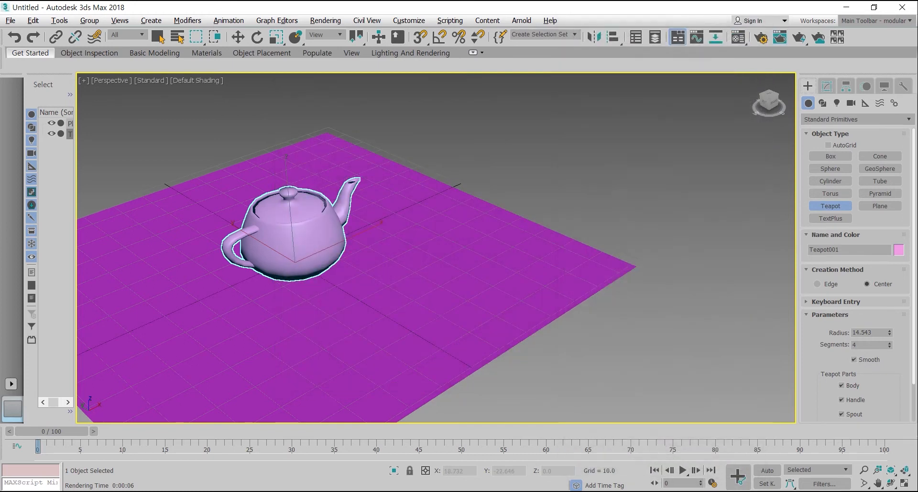
- Open the Material Editor and move its window clear of the teapot
{"action": "key", "text": "ctrl+shift+z"}
{"action": "scroll", "coordinate": [499, 249], "scroll_direction": "up", "scroll_amount": 3}
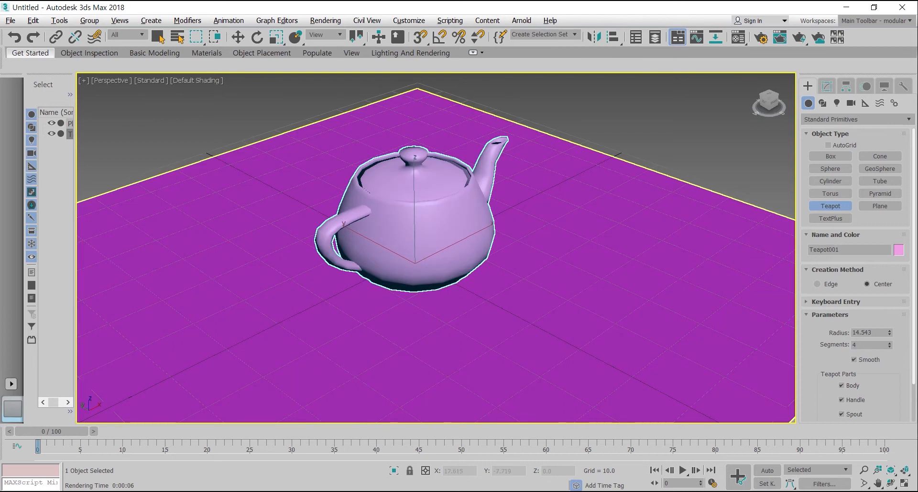
{"action": "middle_click_drag", "start_coordinate": [499, 241], "coordinate": [534, 252]}
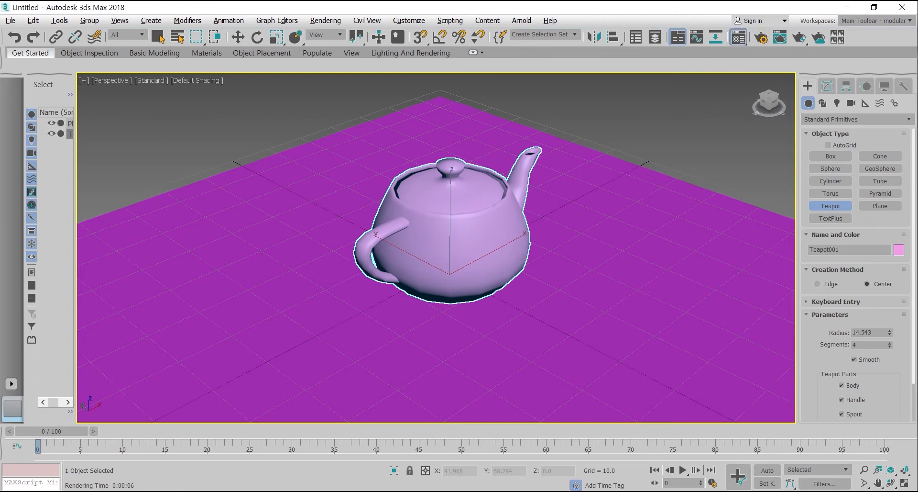
{"action": "left_click", "coordinate": [738, 38]}
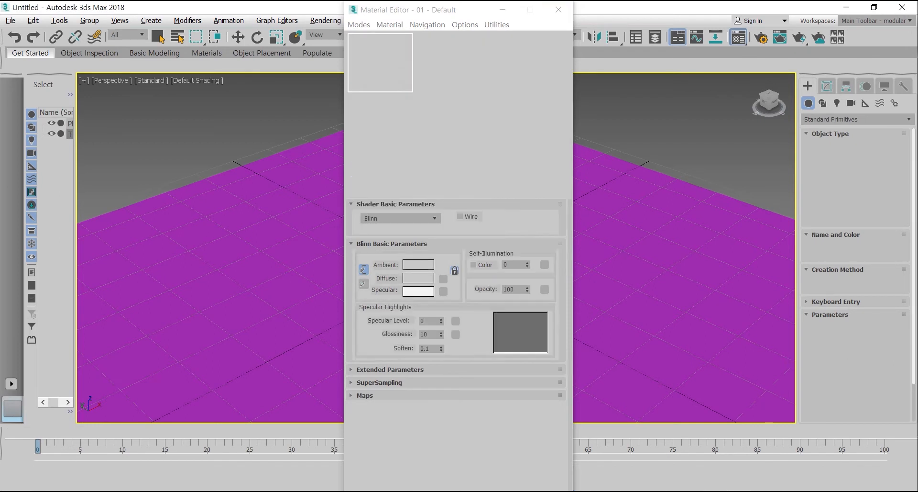
{"action": "left_click_drag", "start_coordinate": [449, 9], "coordinate": [196, 22]}
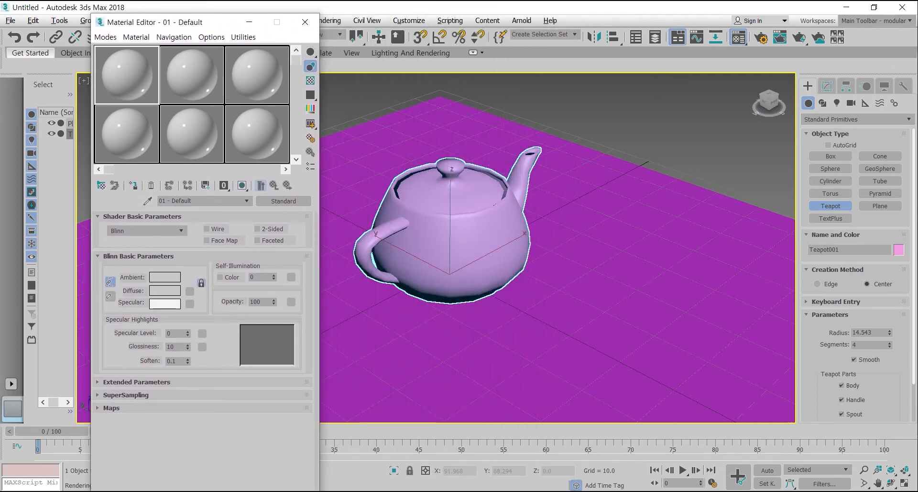
- Look through the sample slots in the Material Editor and return to the 01 - Default slot
{"action": "left_click", "coordinate": [192, 74]}
{"action": "left_click", "coordinate": [257, 75]}
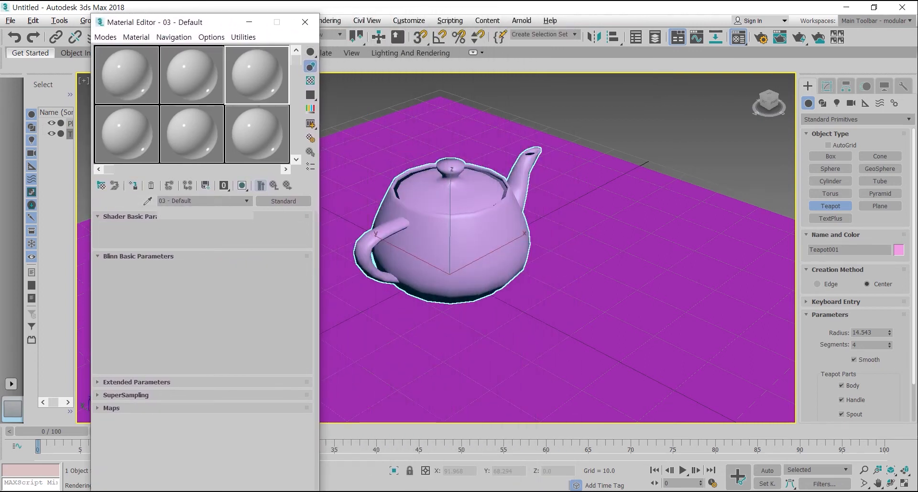
{"action": "left_click", "coordinate": [257, 133]}
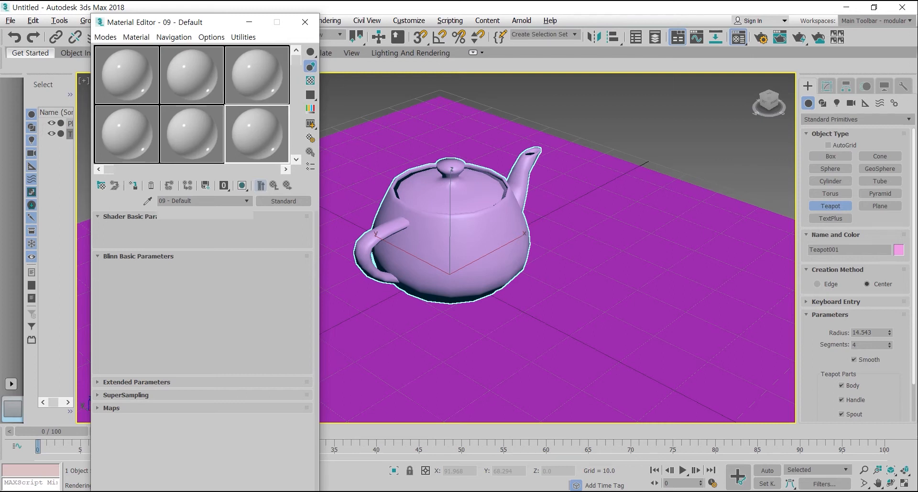
{"action": "left_click", "coordinate": [190, 134]}
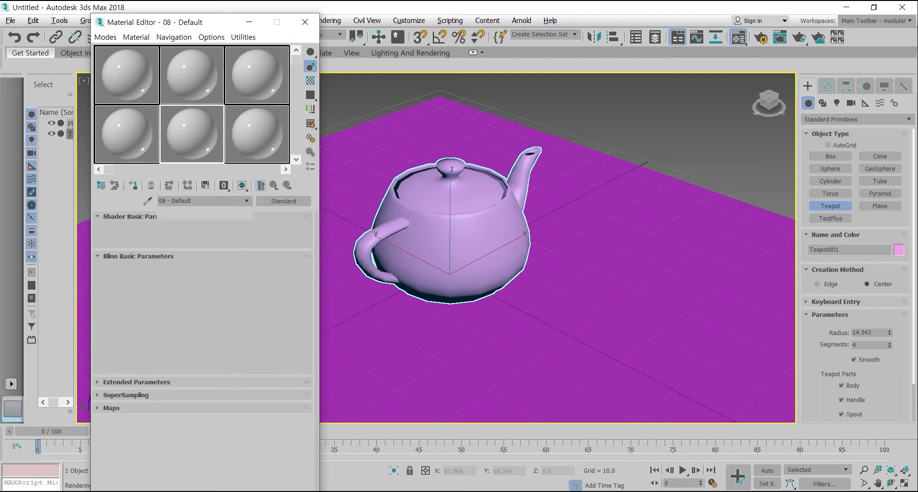
{"action": "left_click", "coordinate": [126, 134]}
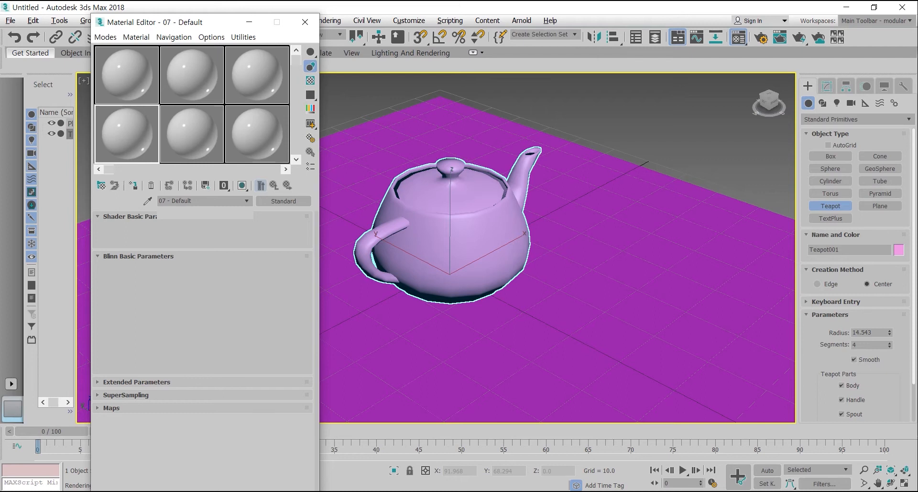
{"action": "left_click", "coordinate": [127, 75]}
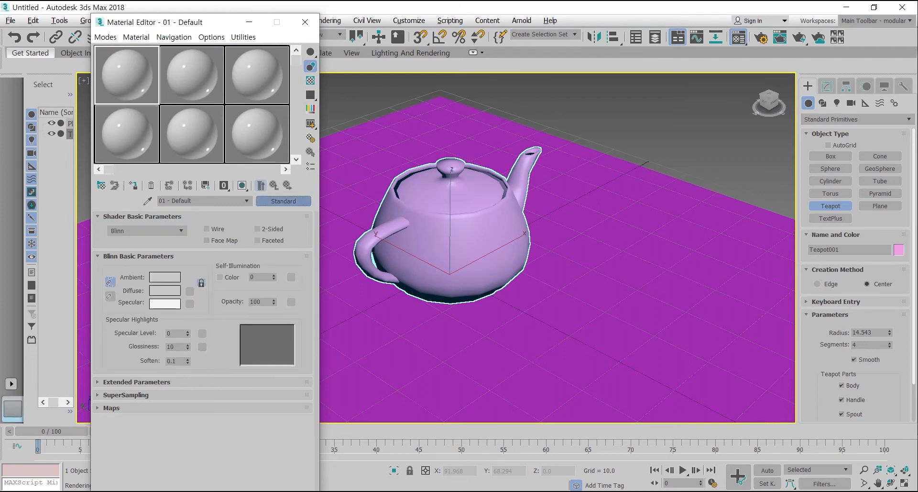
- Browse the Arnold material categories and change the 01 - Default material's type to Standard Surface
{"action": "left_click", "coordinate": [284, 201]}
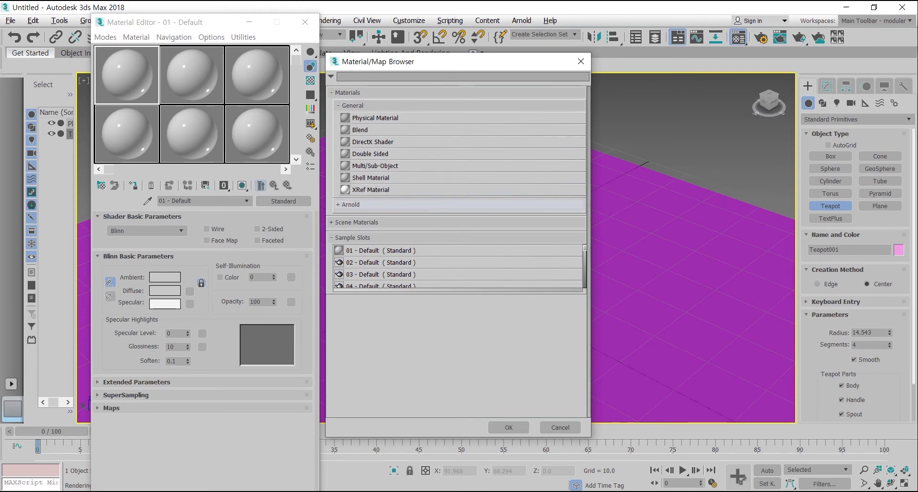
{"action": "left_click", "coordinate": [351, 204]}
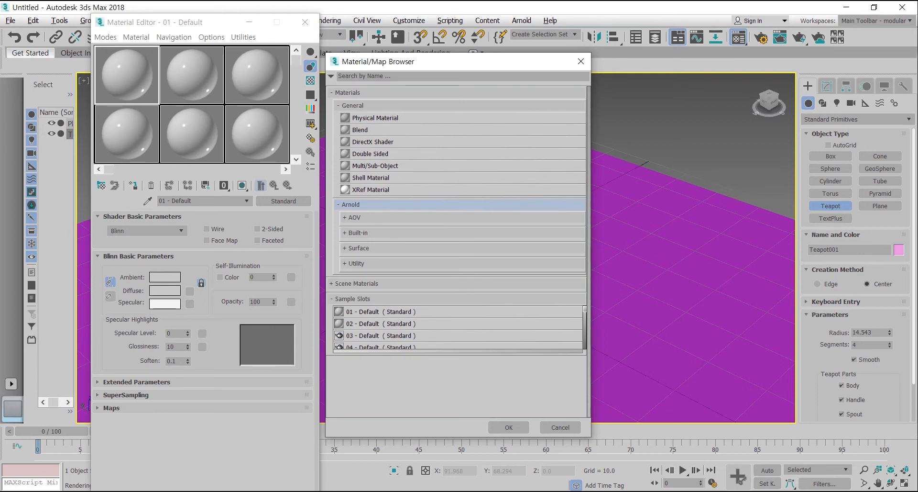
{"action": "left_click", "coordinate": [359, 248]}
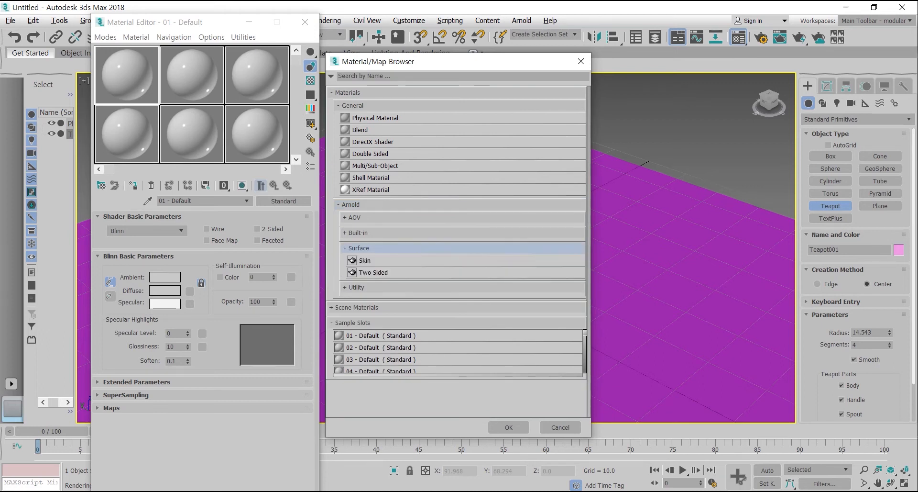
{"action": "left_click", "coordinate": [356, 287]}
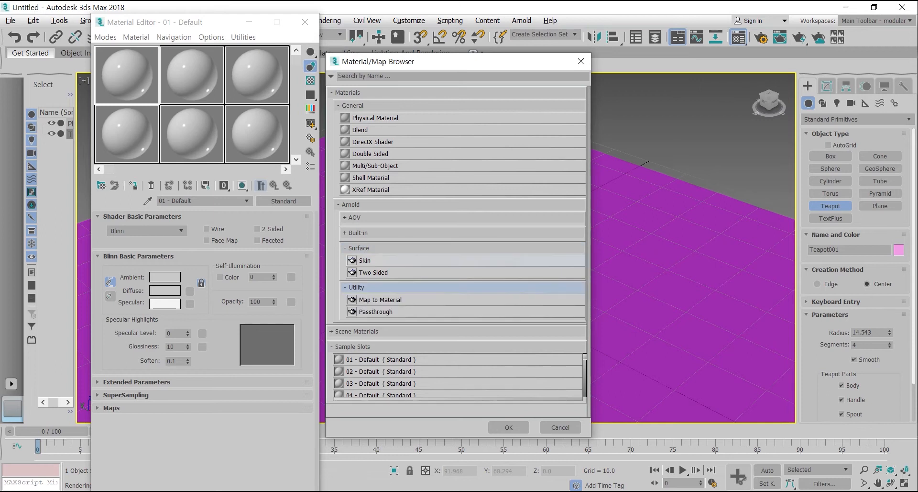
{"action": "left_click", "coordinate": [358, 232]}
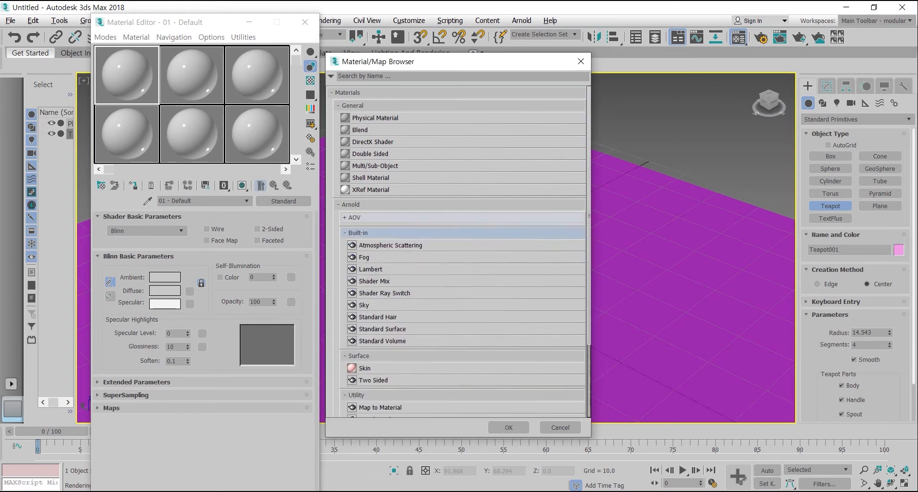
{"action": "left_click", "coordinate": [355, 217]}
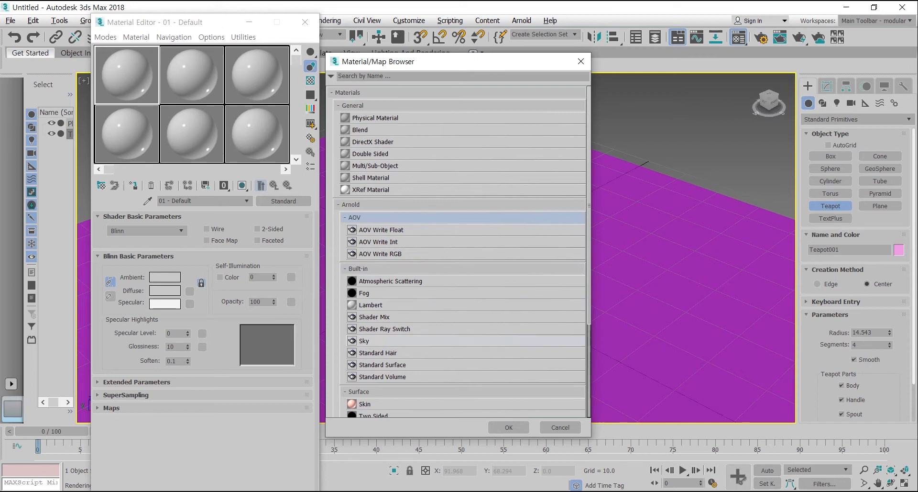
{"action": "scroll", "coordinate": [459, 341], "scroll_direction": "down", "scroll_amount": 1}
{"action": "scroll", "coordinate": [460, 341], "scroll_direction": "down", "scroll_amount": 3}
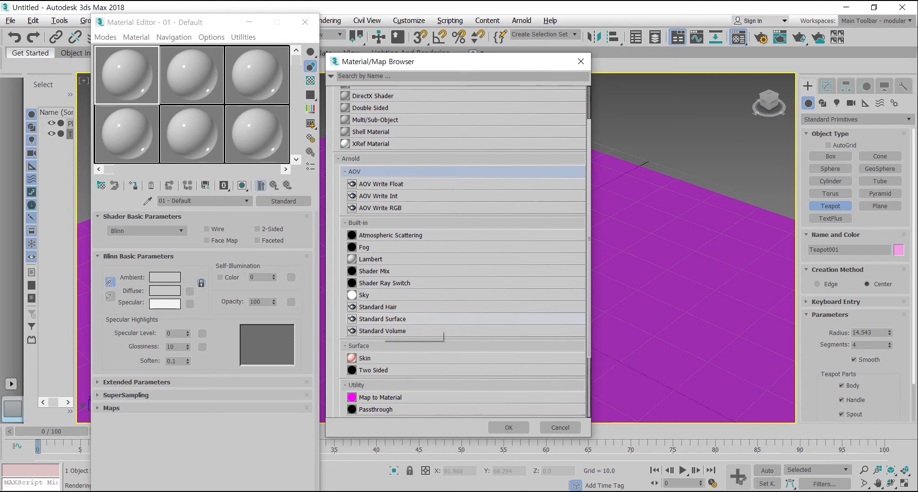
{"action": "double_click", "coordinate": [382, 319]}
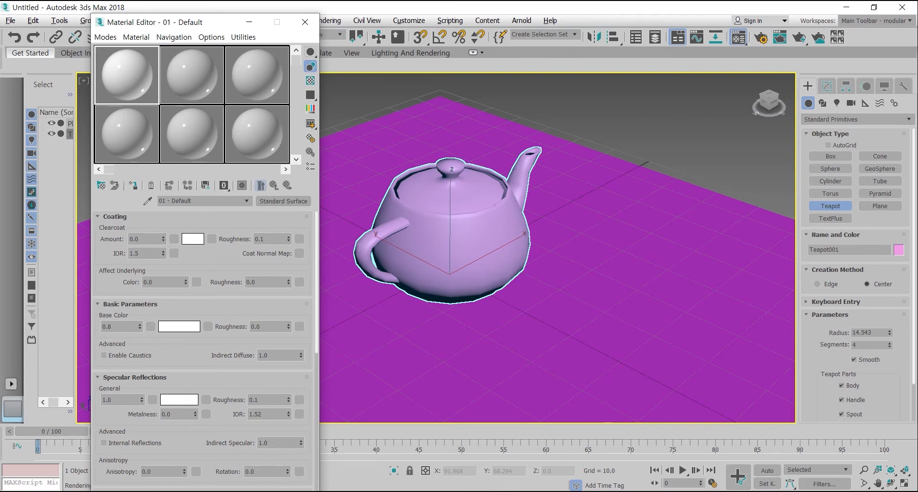
- Set the Standard Surface material's base color to a fully saturated bright green with a hue of 0.365
{"action": "left_click", "coordinate": [179, 326]}
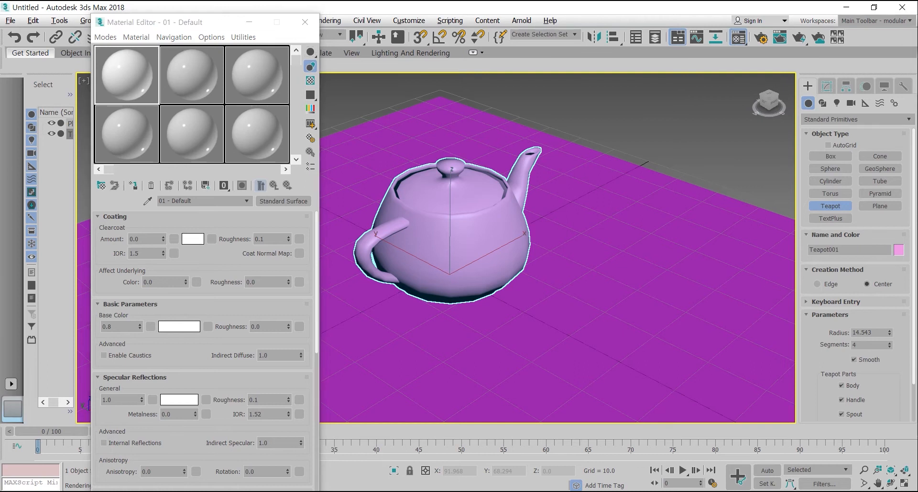
{"action": "left_click", "coordinate": [232, 88]}
{"action": "left_click_drag", "start_coordinate": [232, 88], "coordinate": [234, 80]}
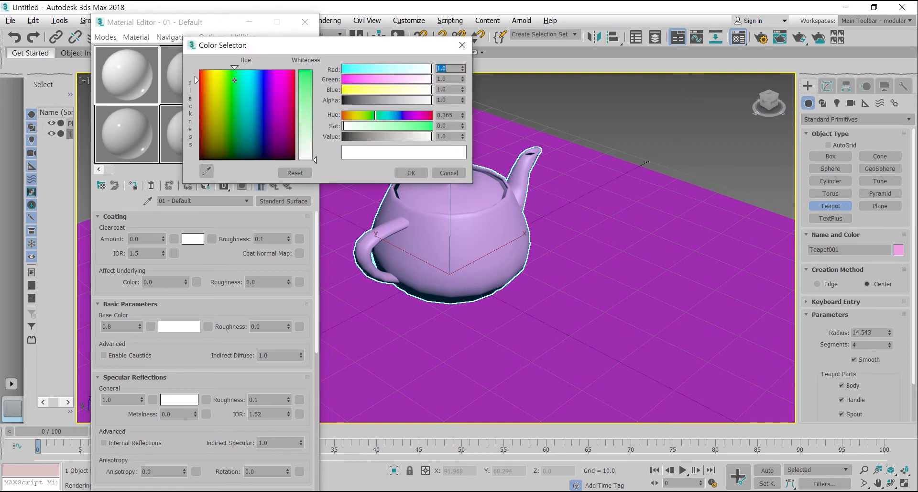
{"action": "left_click_drag", "start_coordinate": [306, 158], "coordinate": [305, 70]}
{"action": "key", "text": "Return"}
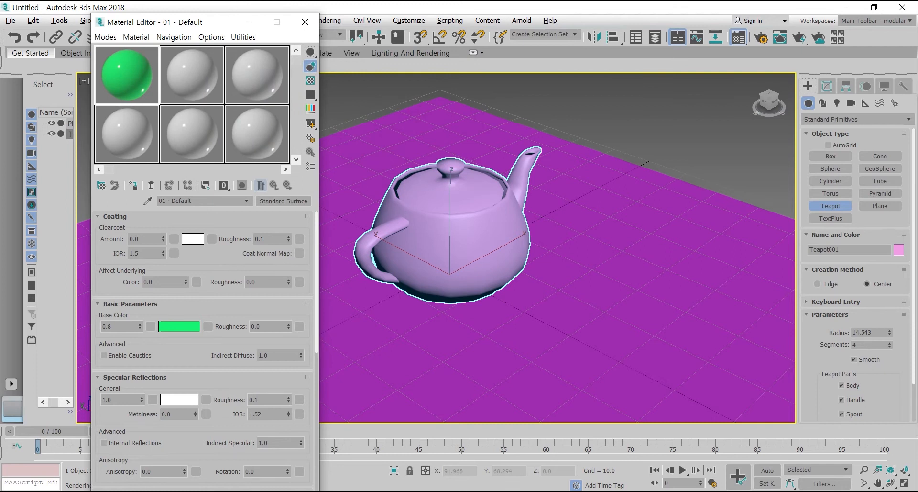
- Set the Standard Surface material's specular reflection color to black
{"action": "scroll", "coordinate": [203, 349], "scroll_direction": "down", "scroll_amount": 5}
{"action": "scroll", "coordinate": [203, 349], "scroll_direction": "down", "scroll_amount": 1}
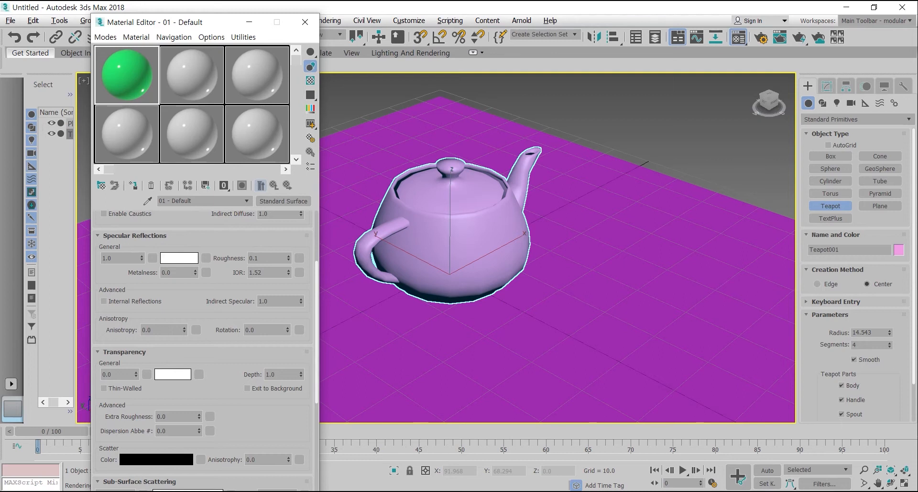
{"action": "left_click", "coordinate": [180, 258]}
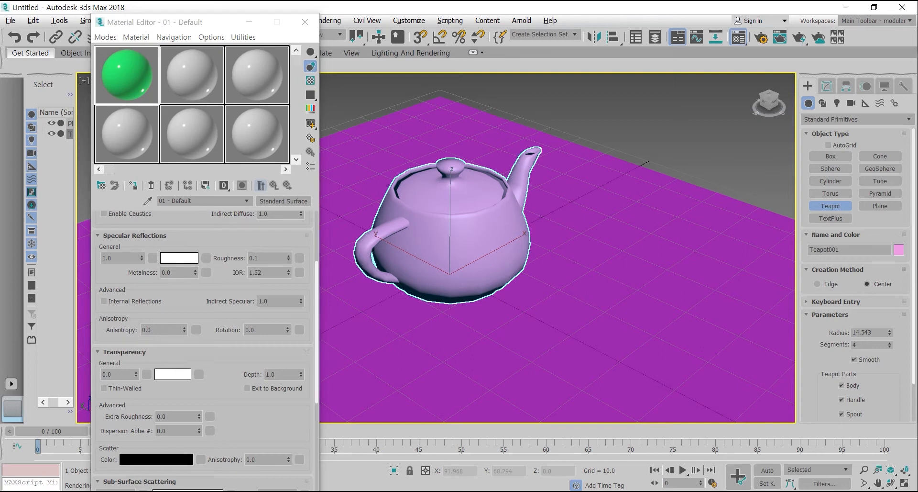
{"action": "left_click_drag", "start_coordinate": [315, 160], "coordinate": [315, 70]}
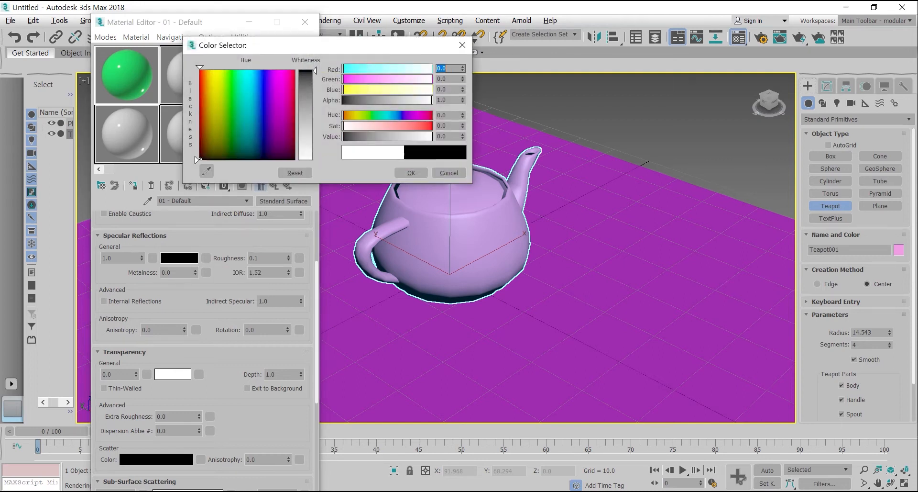
{"action": "left_click", "coordinate": [411, 172]}
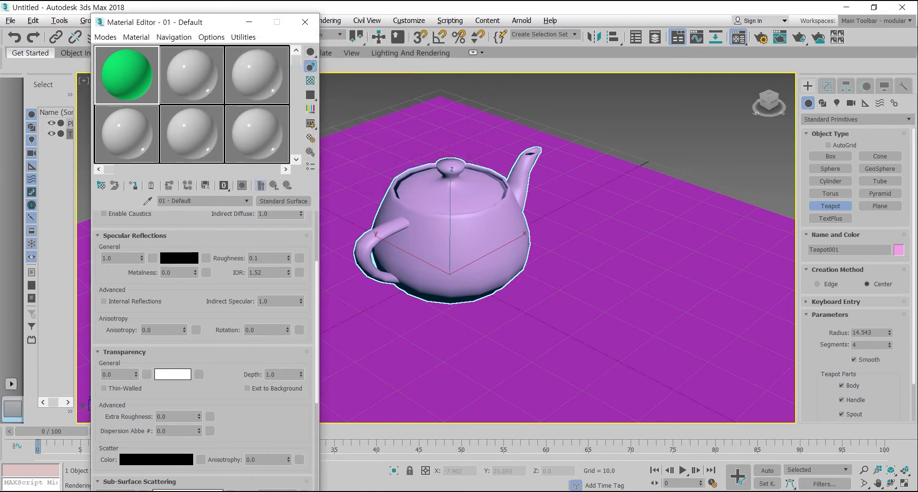
- Change the specular reflection color back to full white, with red, green and blue at 1.0
{"action": "scroll", "coordinate": [203, 349], "scroll_direction": "up", "scroll_amount": 3}
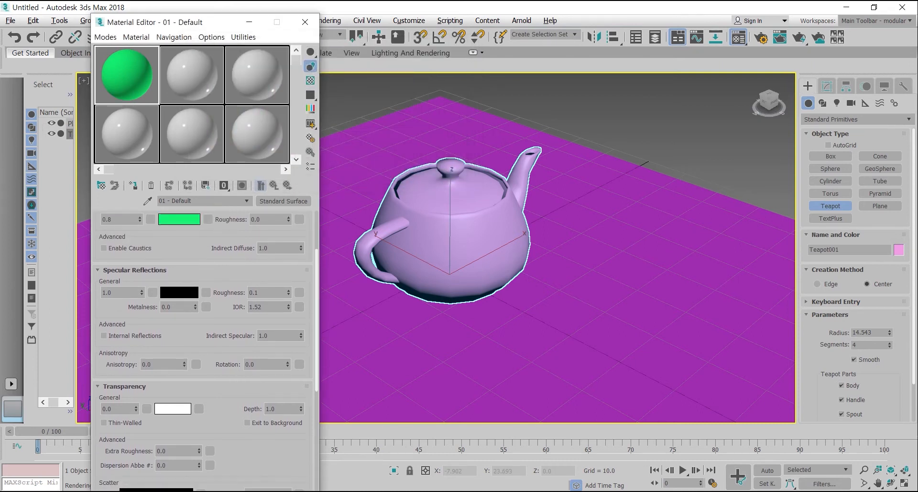
{"action": "scroll", "coordinate": [204, 350], "scroll_direction": "up", "scroll_amount": 1}
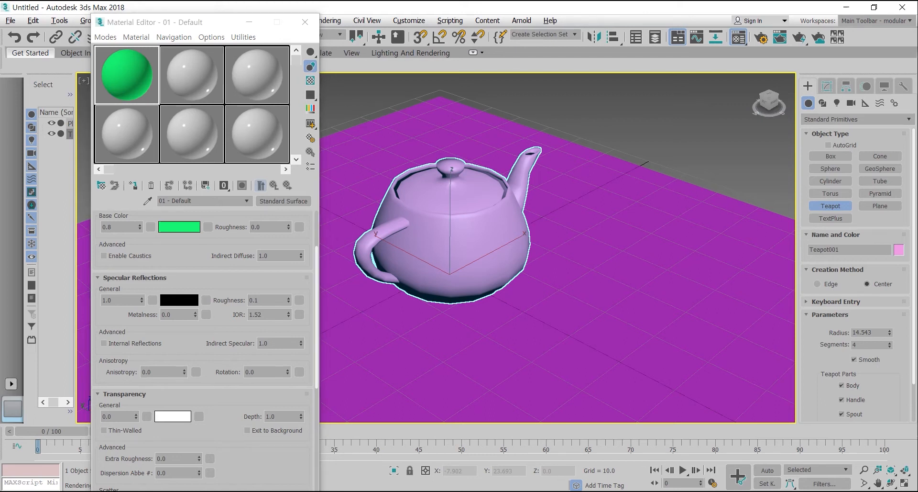
{"action": "left_click", "coordinate": [179, 300]}
{"action": "left_click_drag", "start_coordinate": [314, 70], "coordinate": [314, 160]}
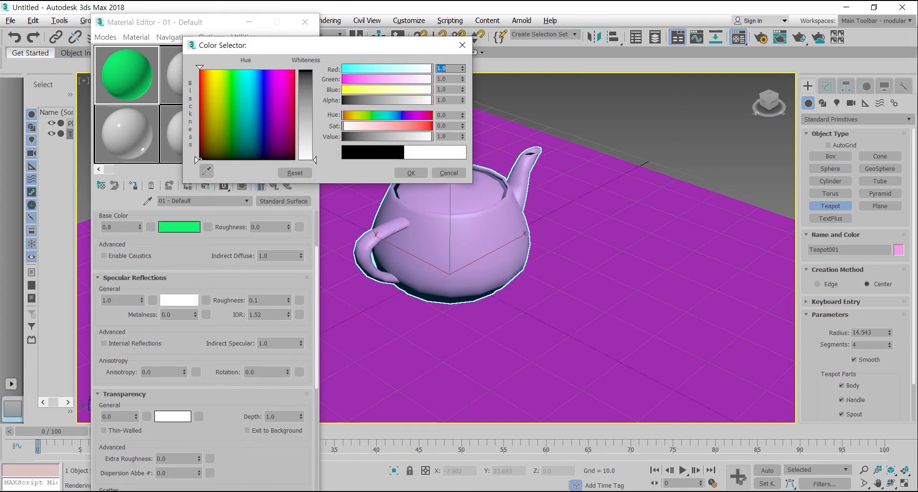
{"action": "key", "text": "Return"}
- Return the specular reflection color to black, with red, green and blue at 0.0
{"action": "left_click", "coordinate": [179, 300]}
{"action": "left_click_drag", "start_coordinate": [196, 71], "coordinate": [195, 160]}
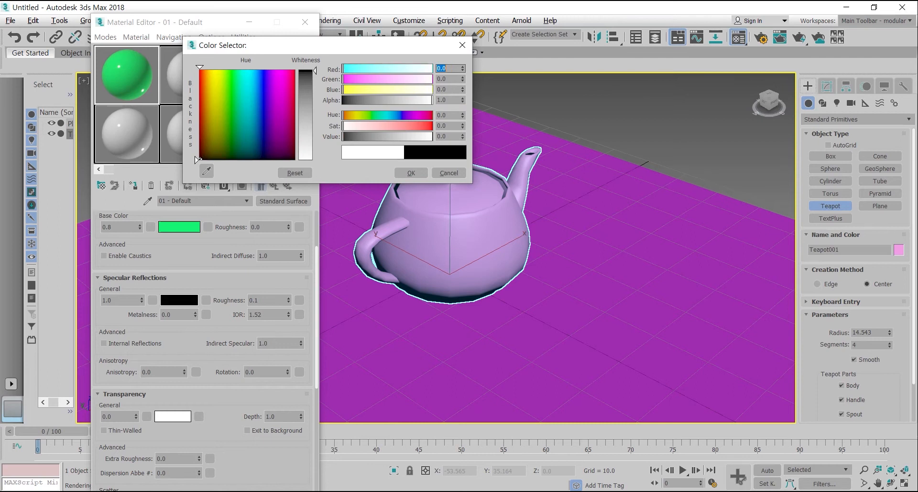
{"action": "key", "text": "Return"}
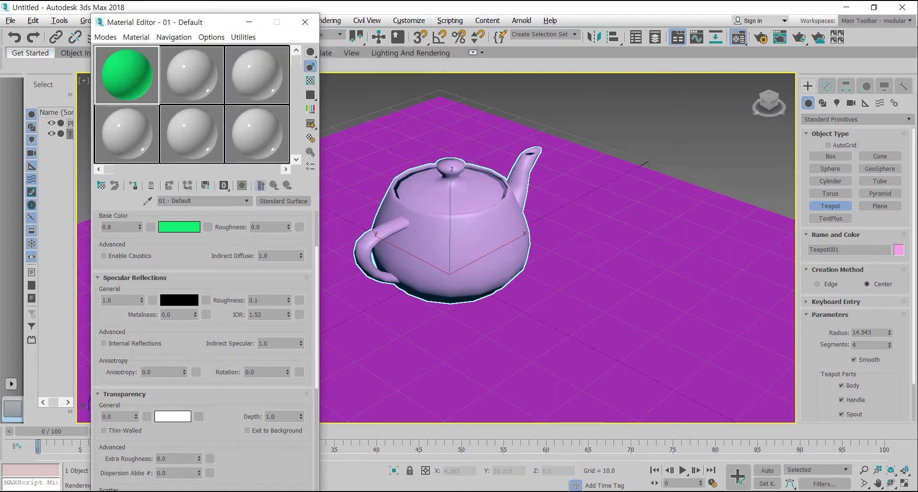
- Set the specular reflection color to a medium neutral grey
{"action": "left_click", "coordinate": [180, 300]}
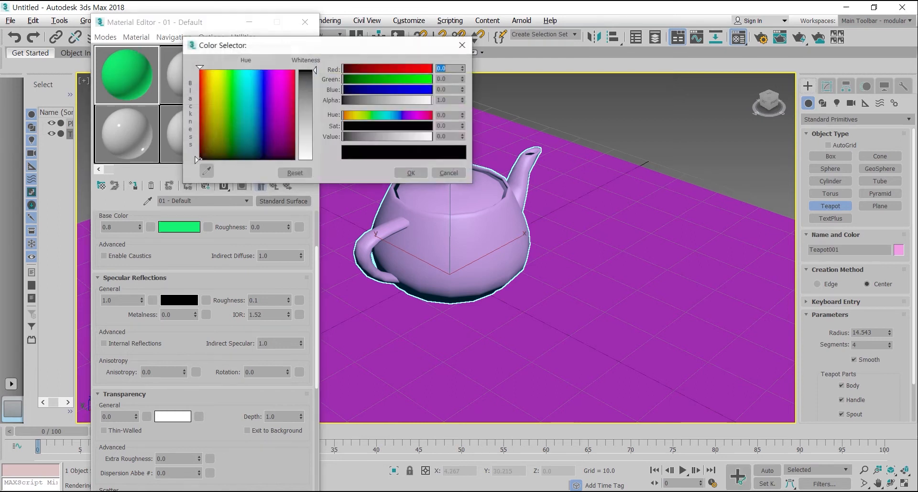
{"action": "left_click_drag", "start_coordinate": [315, 70], "coordinate": [314, 101]}
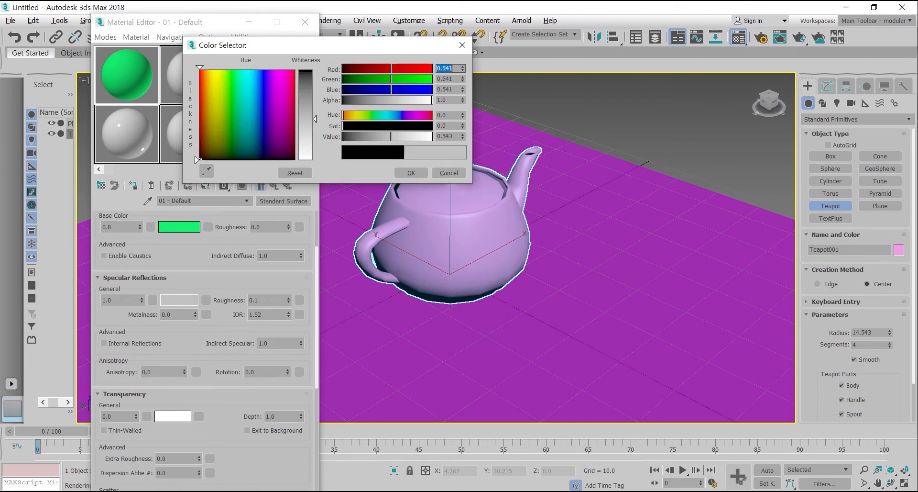
{"action": "left_click", "coordinate": [411, 173]}
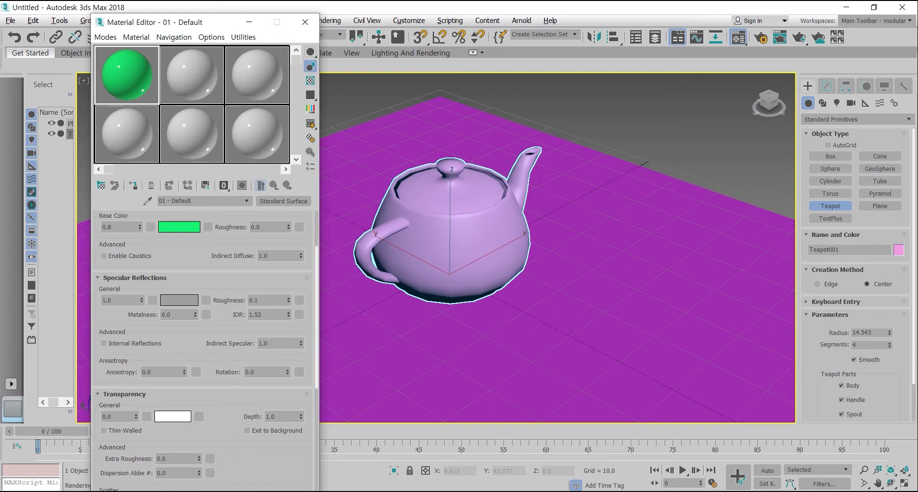
- Try a specular roughness of 1 and restore it to 0.1
{"action": "left_click", "coordinate": [300, 300]}
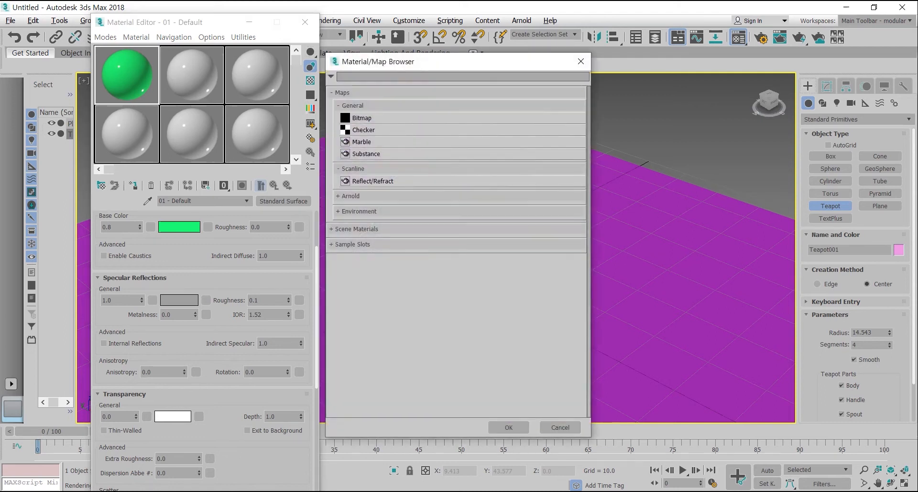
{"action": "left_click", "coordinate": [560, 427]}
{"action": "double_click", "coordinate": [267, 300]}
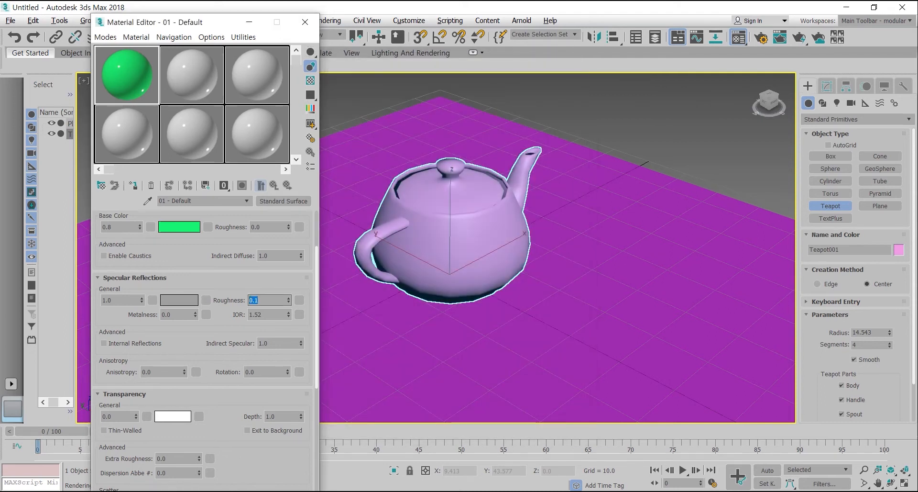
{"action": "type", "text": "1"}
{"action": "key", "text": "Return"}
{"action": "type", "text": "0.1"}
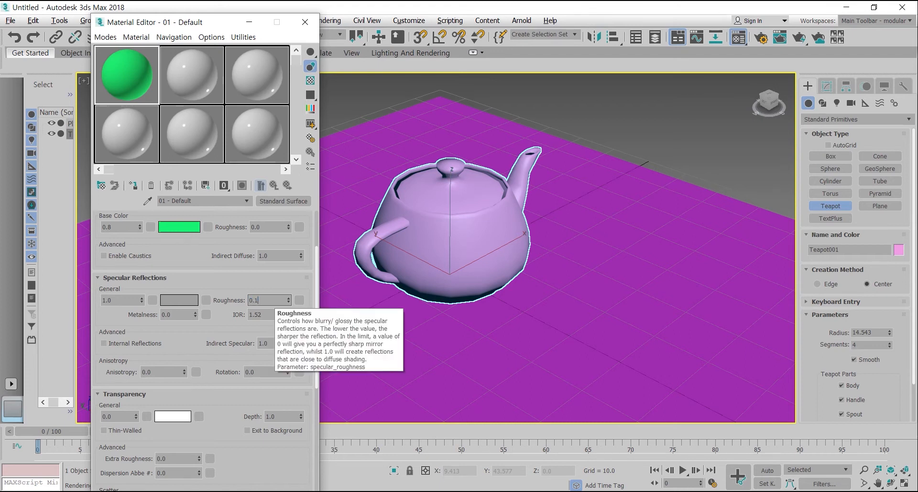
{"action": "key", "text": "Return"}
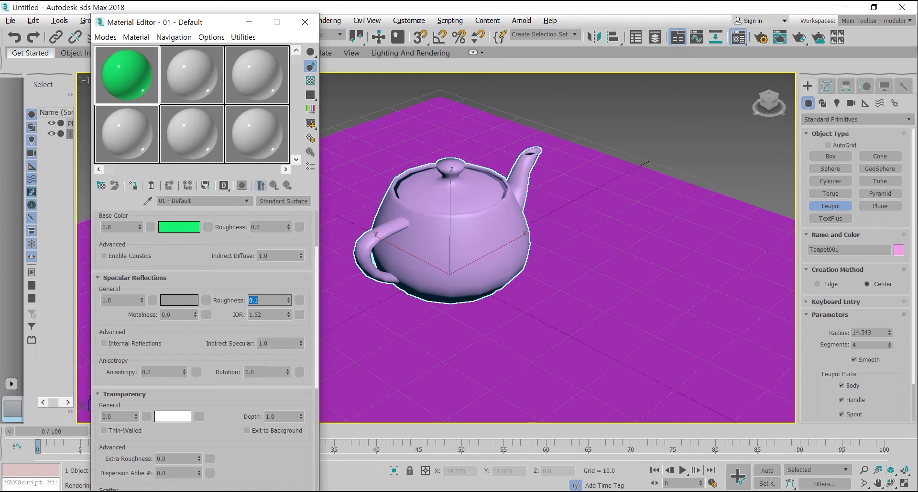
- Set the material's transparency amount to 1 and check the sample sphere with the preview background toggled on and off
{"action": "scroll", "coordinate": [203, 350], "scroll_direction": "down", "scroll_amount": 2}
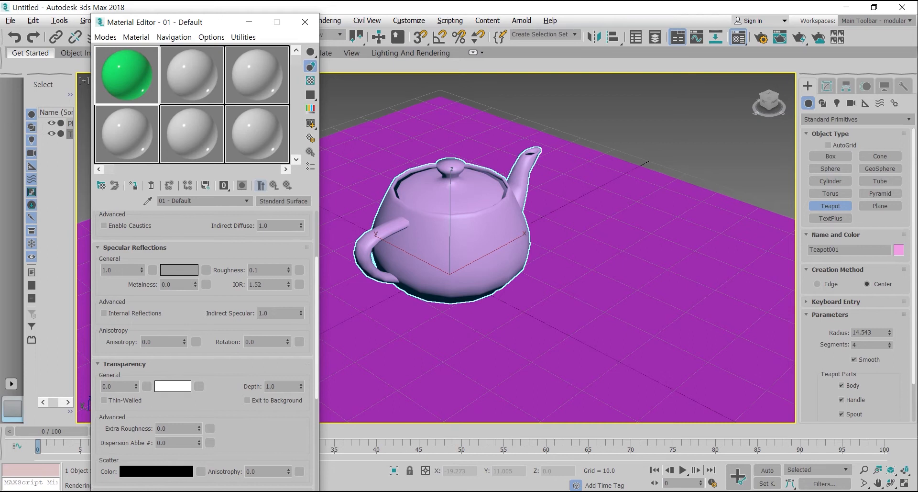
{"action": "scroll", "coordinate": [204, 349], "scroll_direction": "down", "scroll_amount": 2}
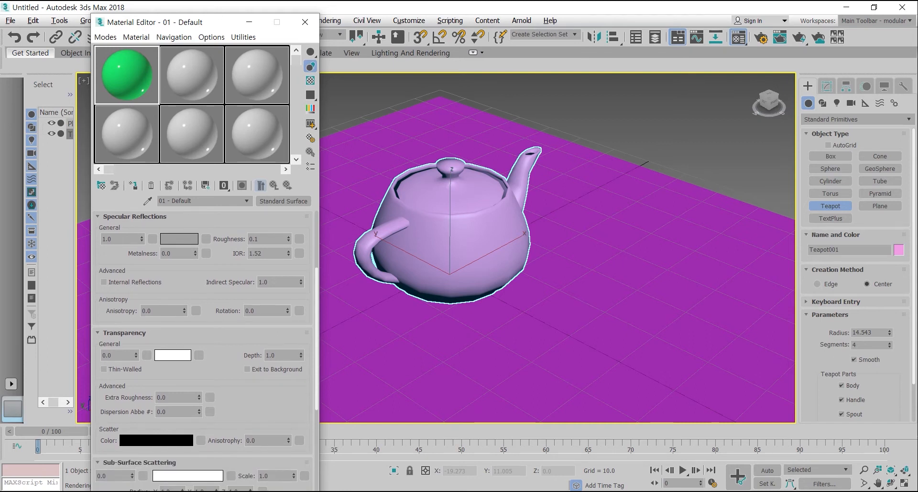
{"action": "double_click", "coordinate": [115, 355]}
{"action": "type", "text": "1"}
{"action": "key", "text": "Return"}
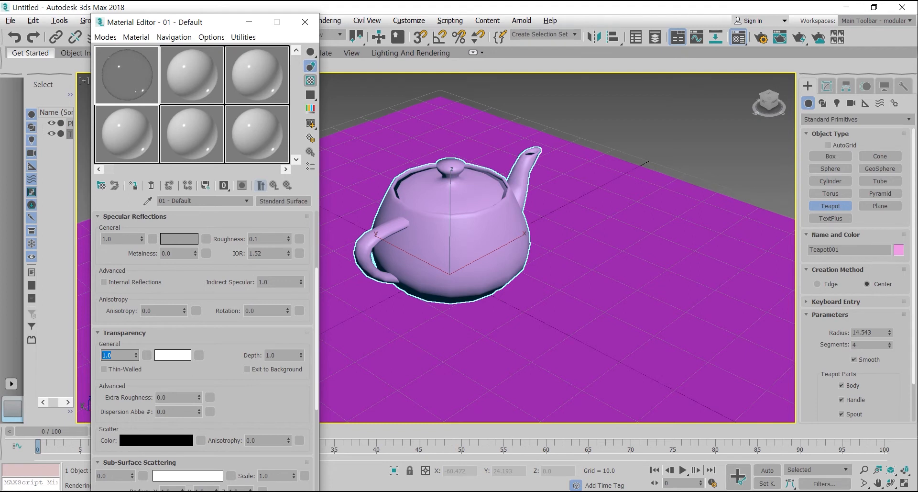
{"action": "left_click", "coordinate": [311, 80]}
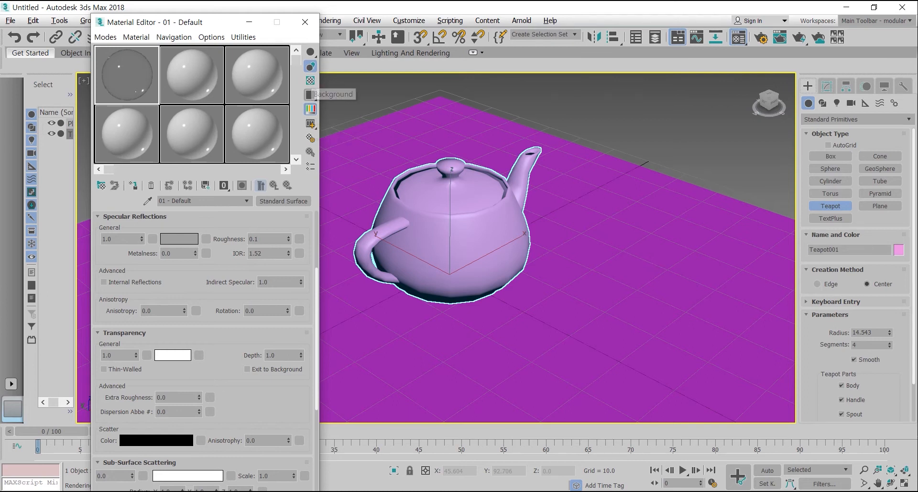
{"action": "left_click", "coordinate": [311, 80]}
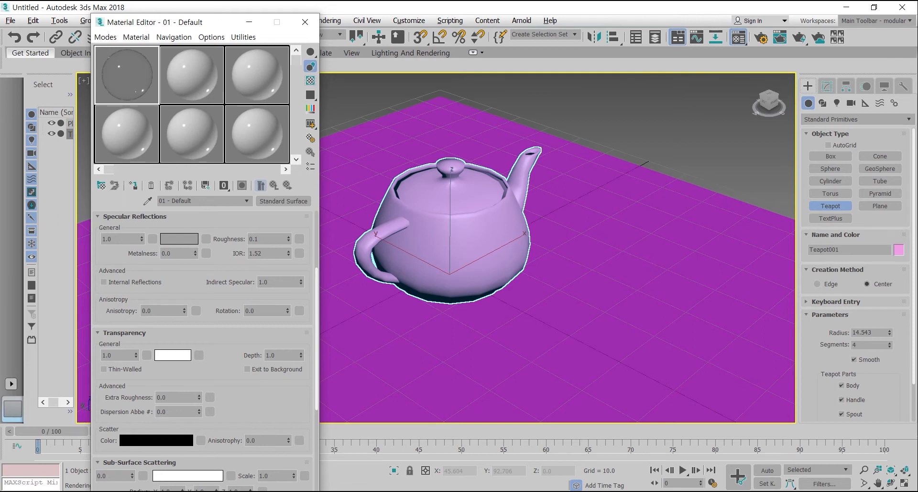
- Set the transparency color to a dark neutral grey of 0.082 and check the sample against the preview background
{"action": "left_click", "coordinate": [173, 355]}
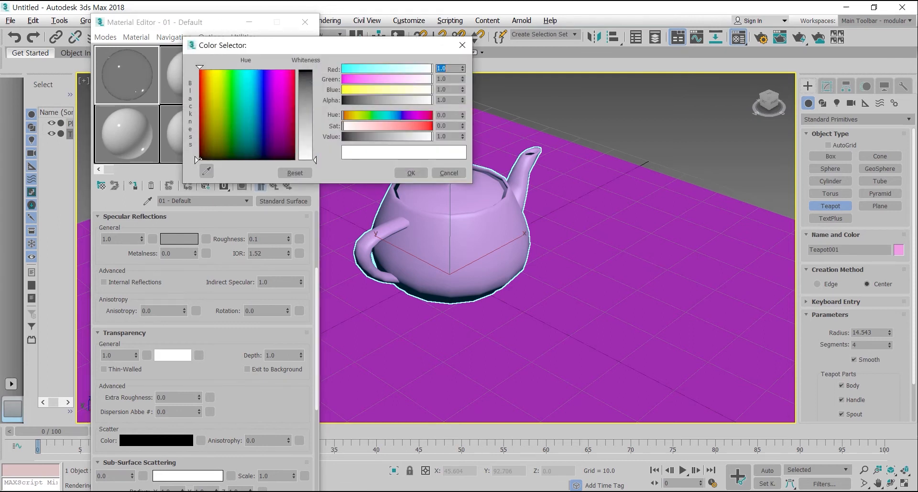
{"action": "left_click_drag", "start_coordinate": [314, 160], "coordinate": [315, 77]}
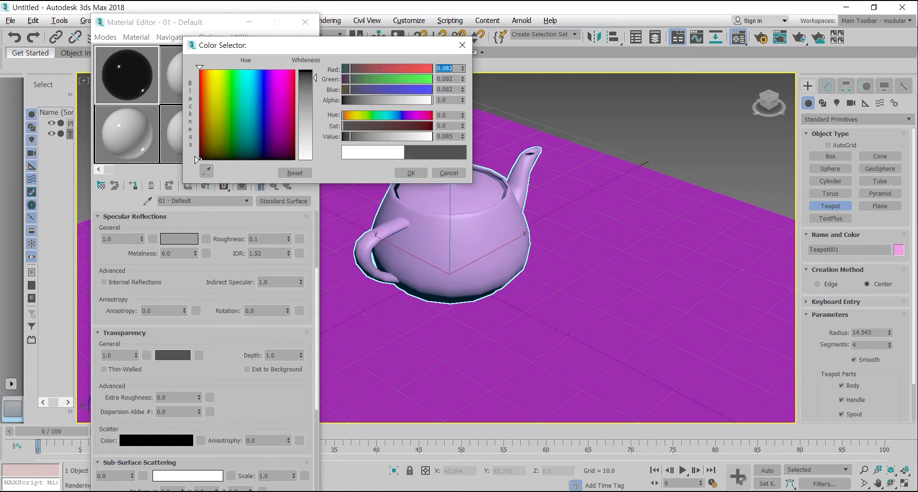
{"action": "left_click", "coordinate": [411, 173]}
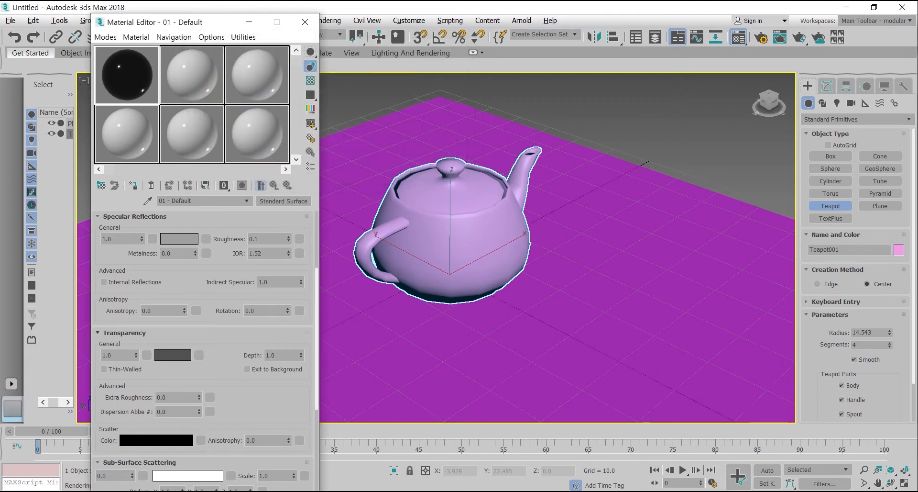
{"action": "left_click", "coordinate": [311, 80]}
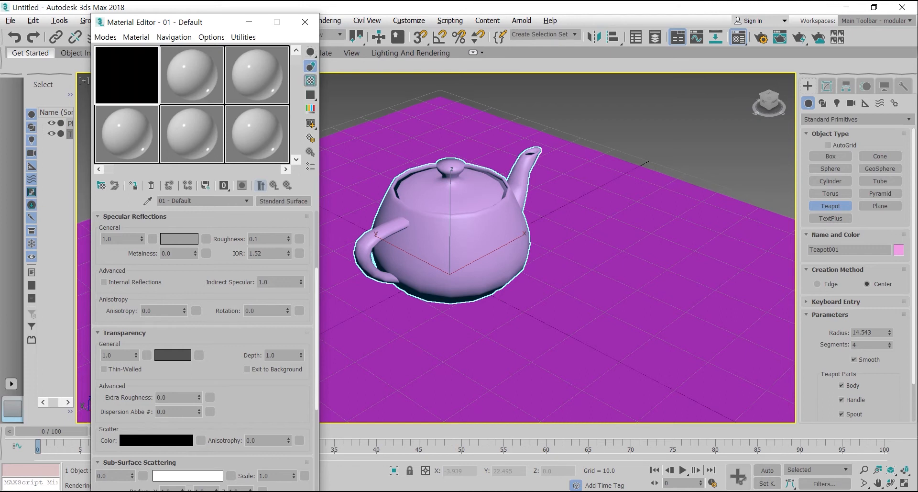
{"action": "left_click", "coordinate": [173, 355]}
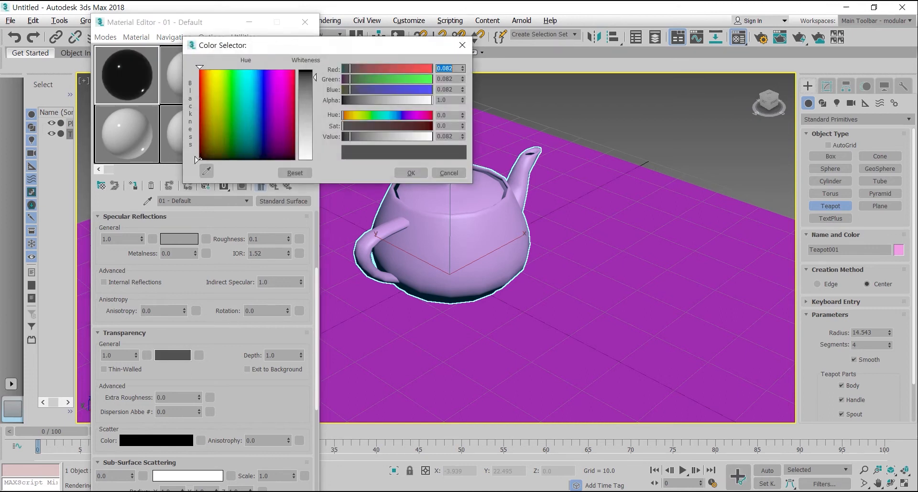
{"action": "left_click", "coordinate": [449, 172]}
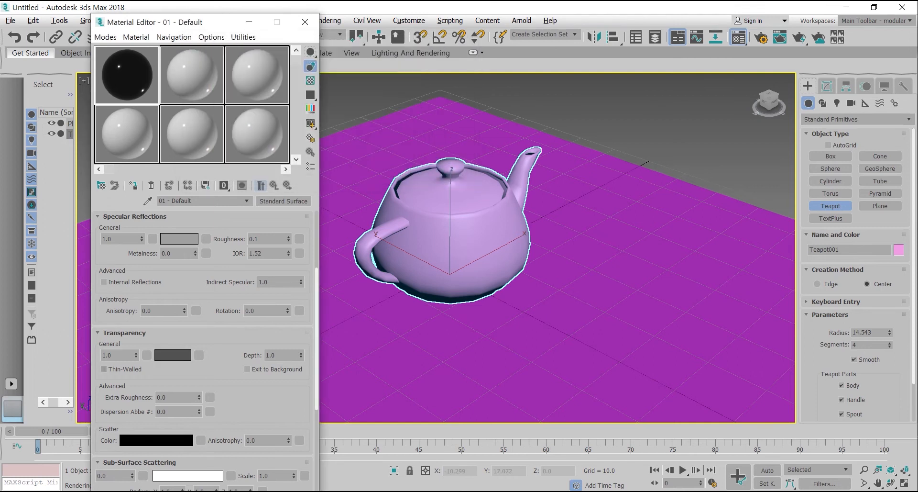
- Try a raised transparency amount and reset it to 0
{"action": "left_click_drag", "start_coordinate": [136, 355], "coordinate": [136, 371]}
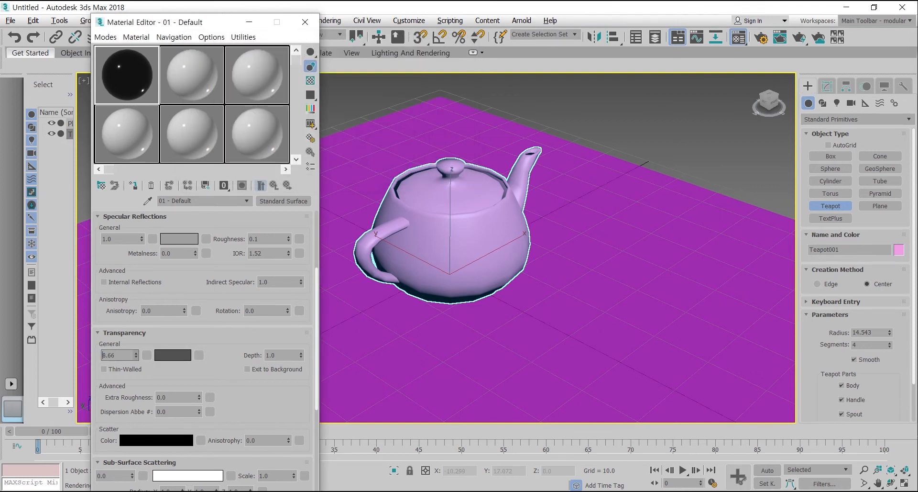
{"action": "double_click", "coordinate": [108, 355]}
{"action": "type", "text": "0"}
{"action": "key", "text": "Return"}
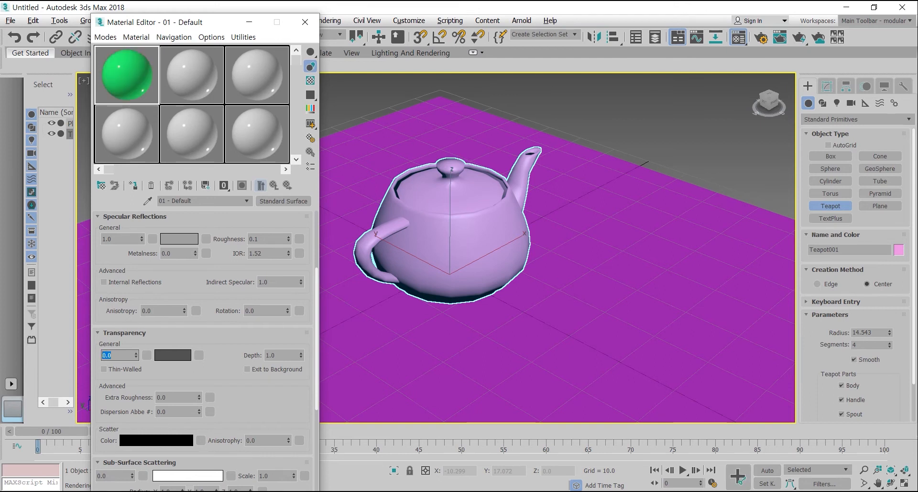
- Set the transparency amount to 0.5 and test the Thin-Walled option, switching it on and back off
{"action": "type", "text": ".5"}
{"action": "key", "text": "Return"}
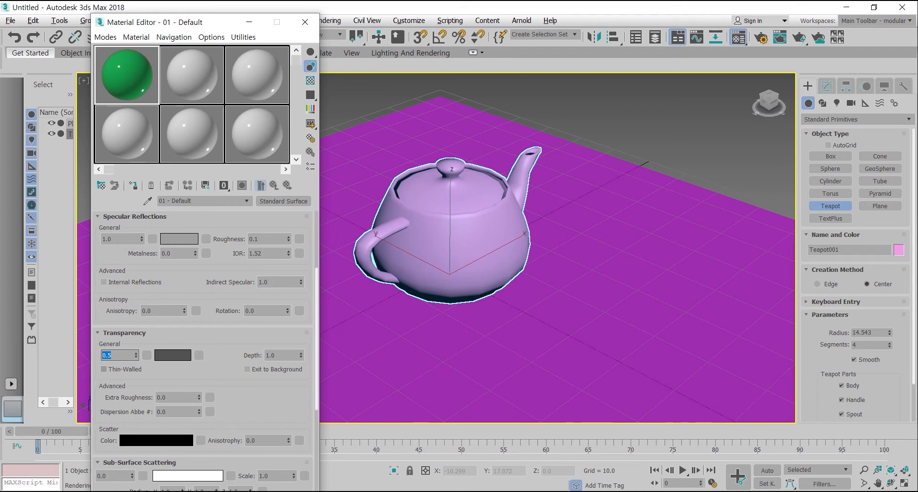
{"action": "left_click", "coordinate": [104, 369]}
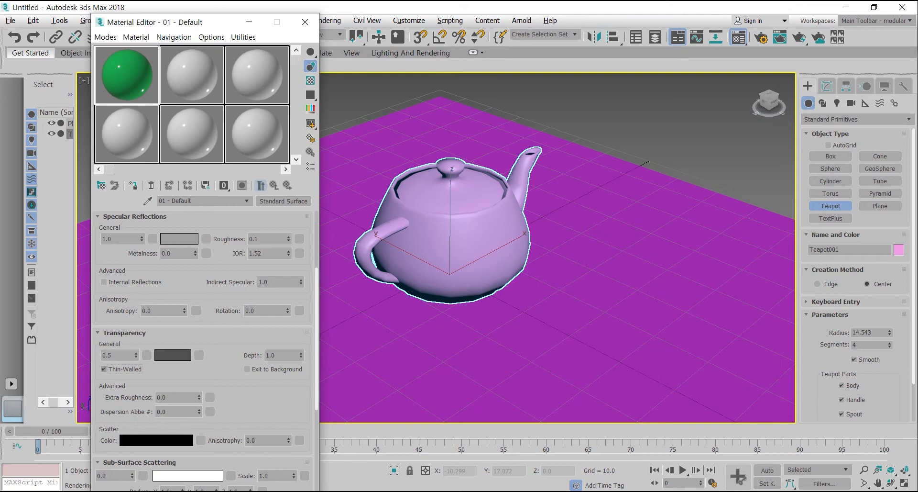
{"action": "left_click", "coordinate": [103, 368]}
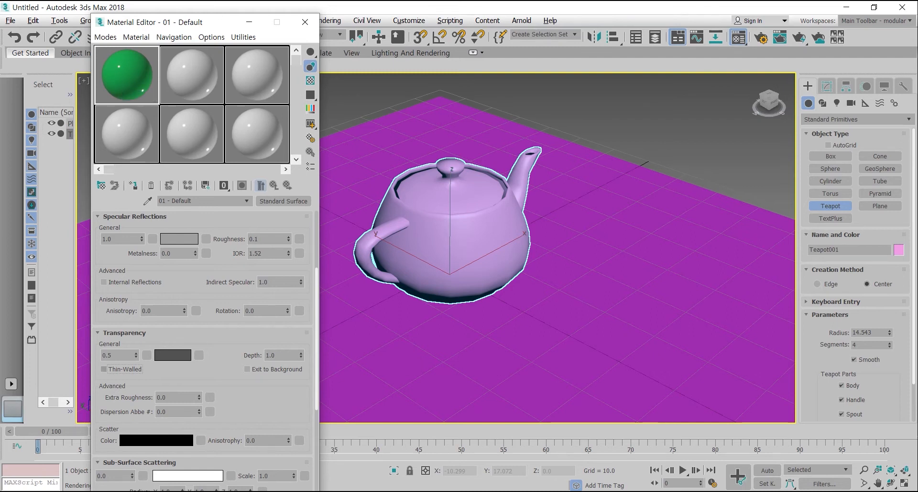
- Set the transparency amount to 0 and look over the material's scattering, emission and special feature settings
{"action": "left_click", "coordinate": [114, 355]}
{"action": "type", "text": "0"}
{"action": "key", "text": "Return"}
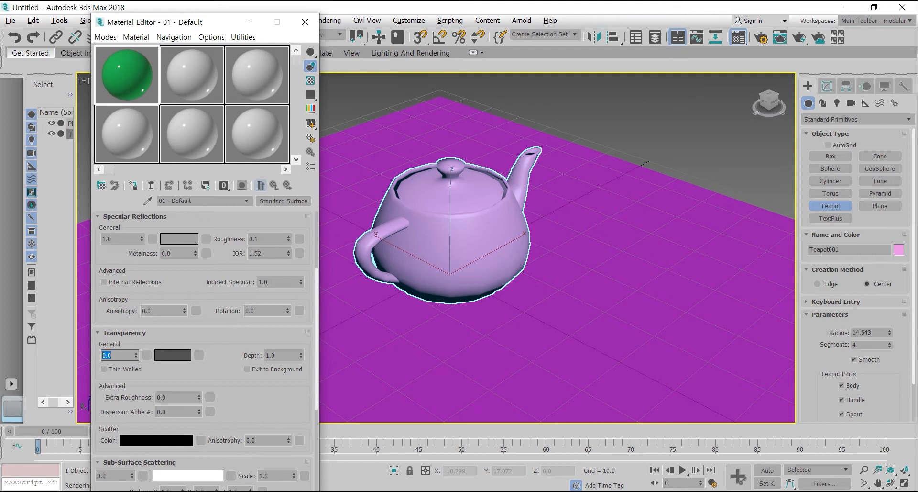
{"action": "scroll", "coordinate": [203, 349], "scroll_direction": "down", "scroll_amount": 4}
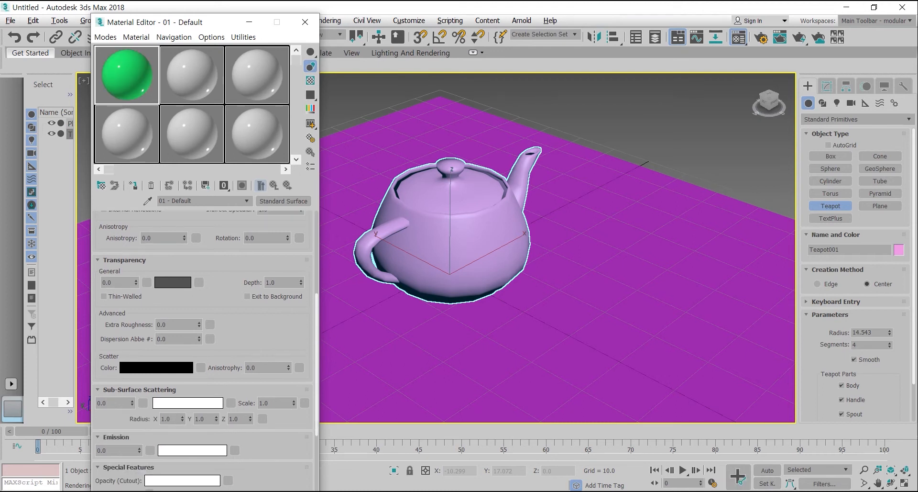
{"action": "scroll", "coordinate": [203, 349], "scroll_direction": "up", "scroll_amount": 5}
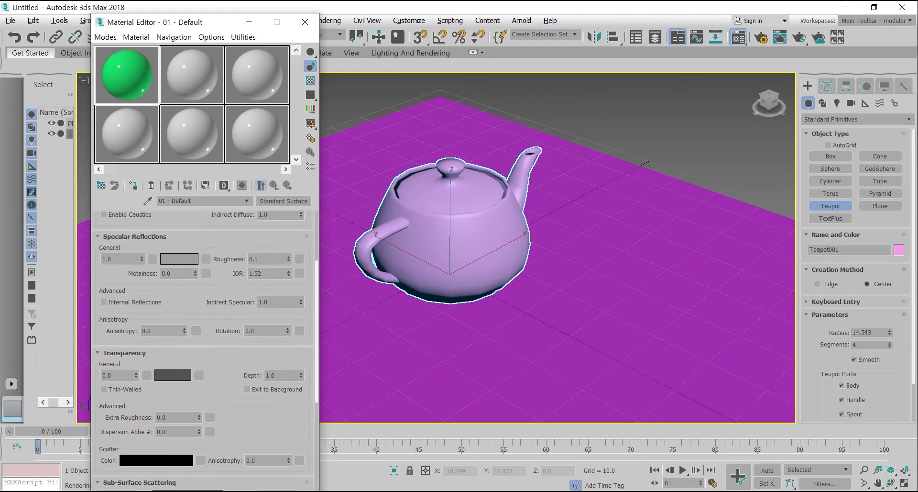
- Set the green material's specular roughness to 0.5 and review its remaining settings
{"action": "scroll", "coordinate": [203, 349], "scroll_direction": "up", "scroll_amount": 3}
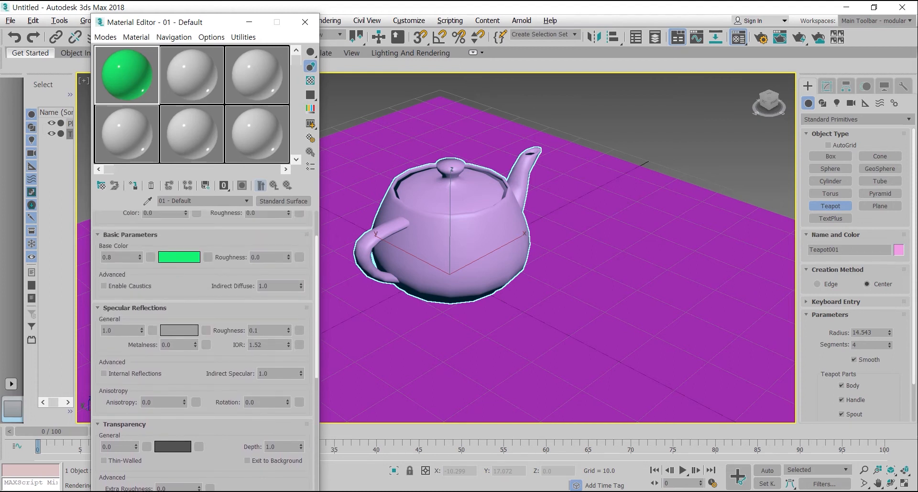
{"action": "left_click", "coordinate": [258, 330]}
{"action": "type", "text": "5"}
{"action": "key", "text": "Return"}
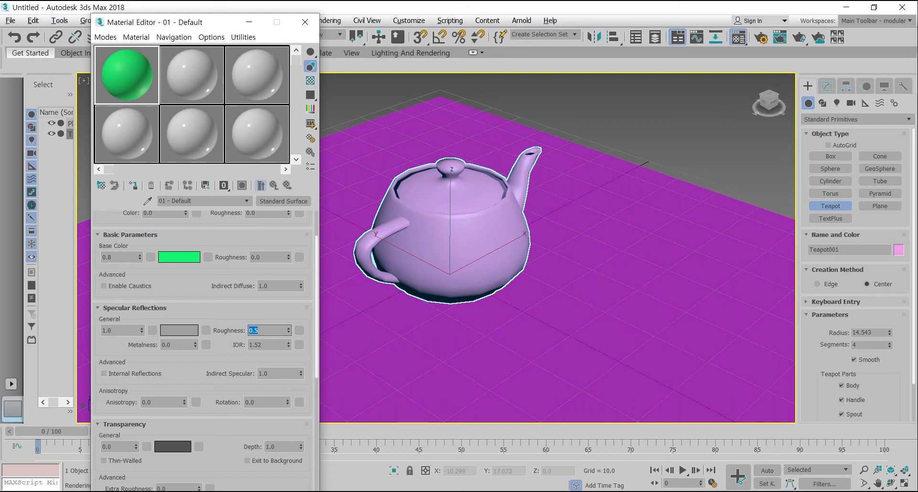
{"action": "scroll", "coordinate": [204, 349], "scroll_direction": "down", "scroll_amount": 10}
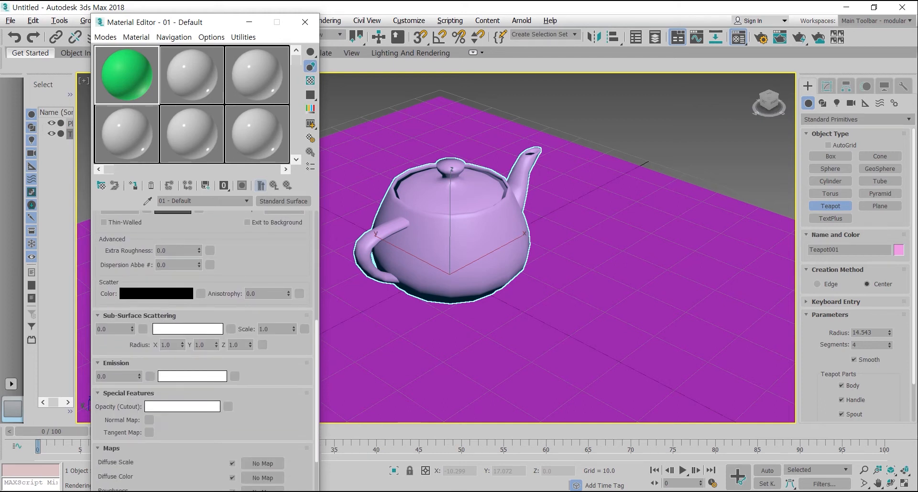
- Assign the green material to the teapot and test render the Perspective view
{"action": "left_click_drag", "start_coordinate": [127, 74], "coordinate": [421, 174]}
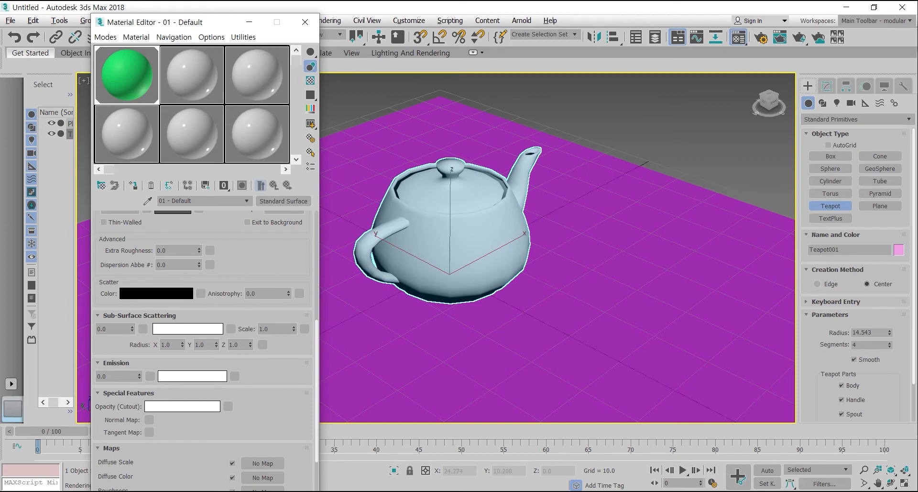
{"action": "middle_click_drag", "start_coordinate": [465, 199], "coordinate": [482, 231]}
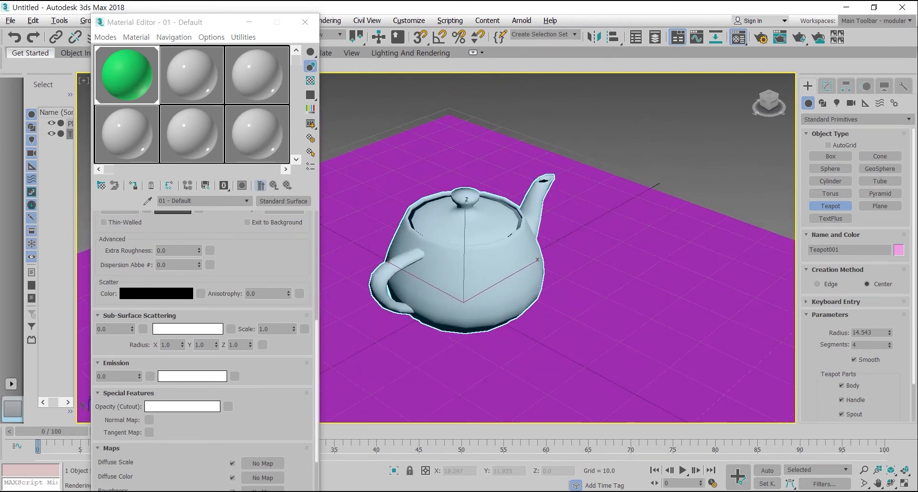
{"action": "left_click", "coordinate": [799, 37]}
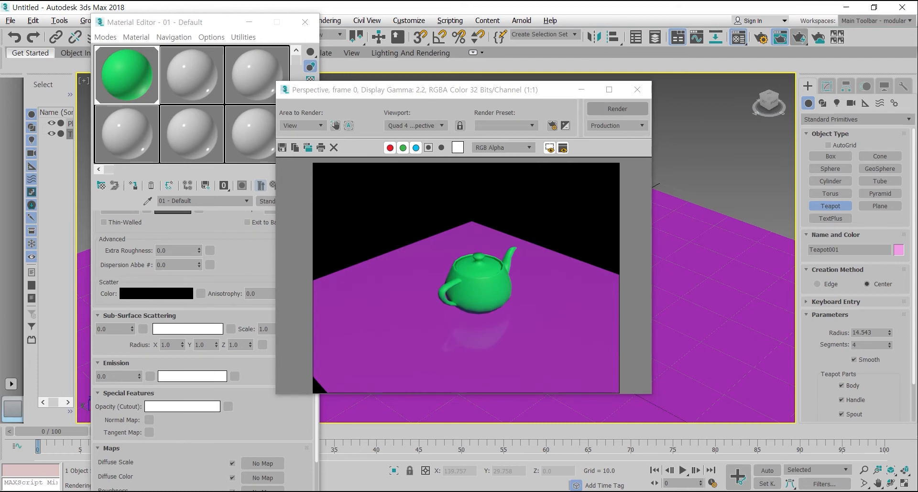
{"action": "left_click", "coordinate": [637, 89]}
- Give the second sample material a grey diffuse color of value 43 and change its type to Arnold Standard Surface
{"action": "left_click", "coordinate": [192, 75]}
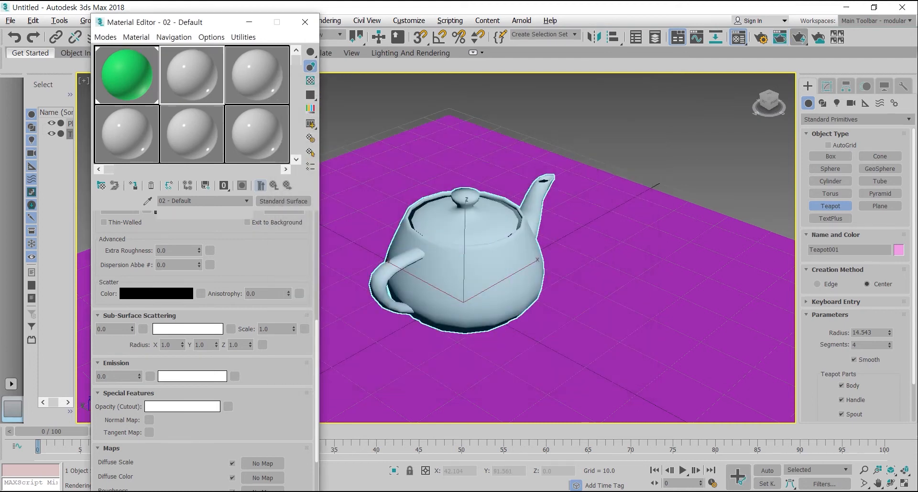
{"action": "left_click", "coordinate": [165, 290]}
{"action": "left_click_drag", "start_coordinate": [397, 127], "coordinate": [360, 127]}
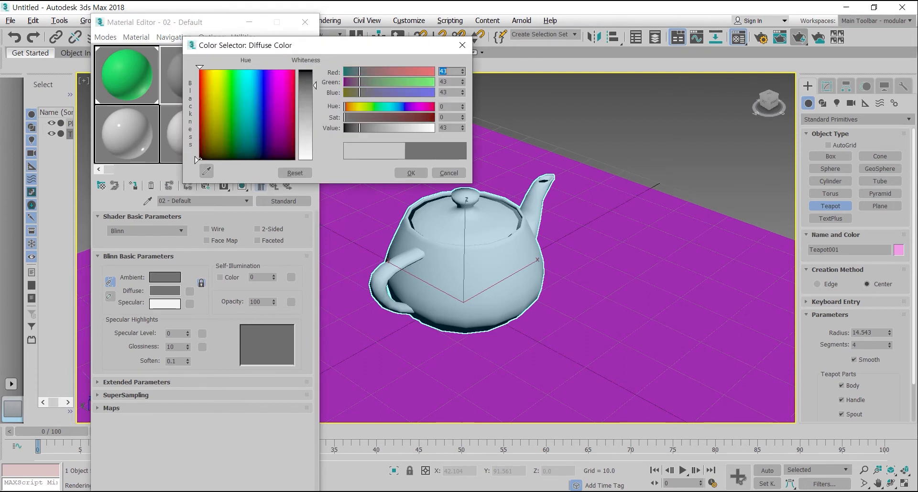
{"action": "left_click", "coordinate": [410, 172]}
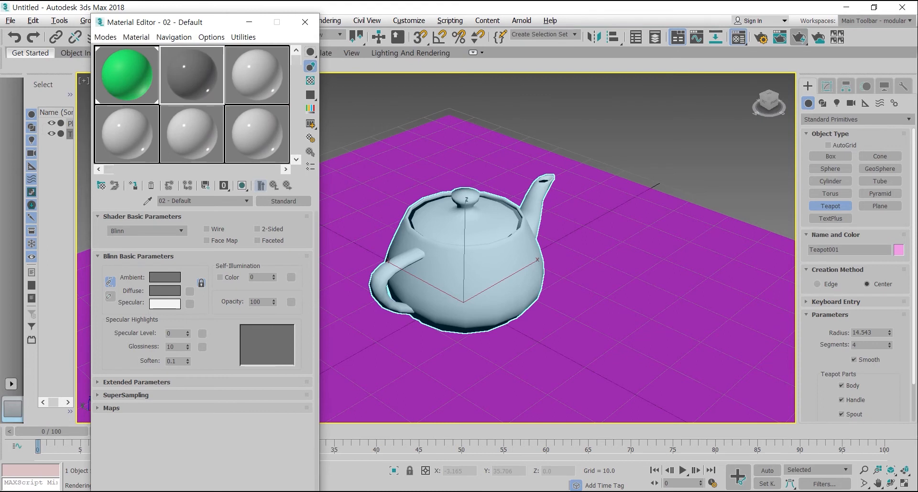
{"action": "left_click", "coordinate": [283, 200]}
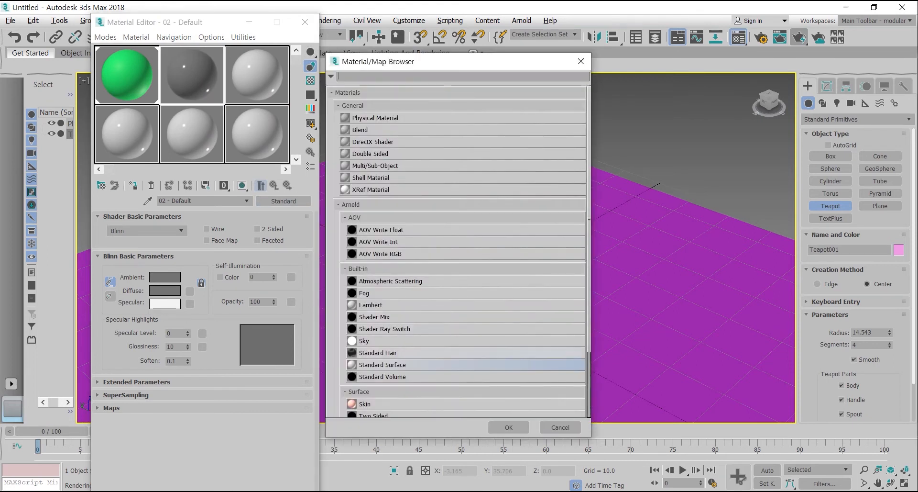
{"action": "double_click", "coordinate": [383, 365]}
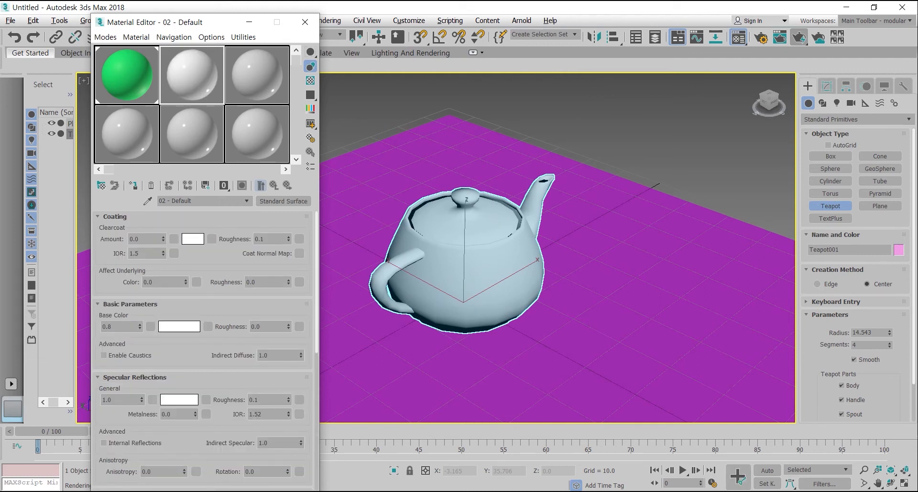
- Set the second material's base color to a neutral dark grey of value 0.202
{"action": "left_click", "coordinate": [179, 326]}
{"action": "left_click", "coordinate": [306, 88]}
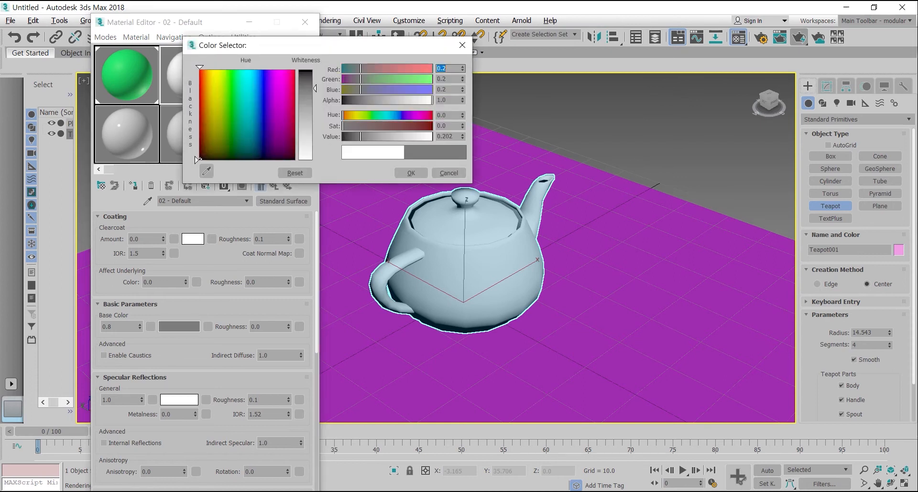
{"action": "left_click", "coordinate": [410, 173]}
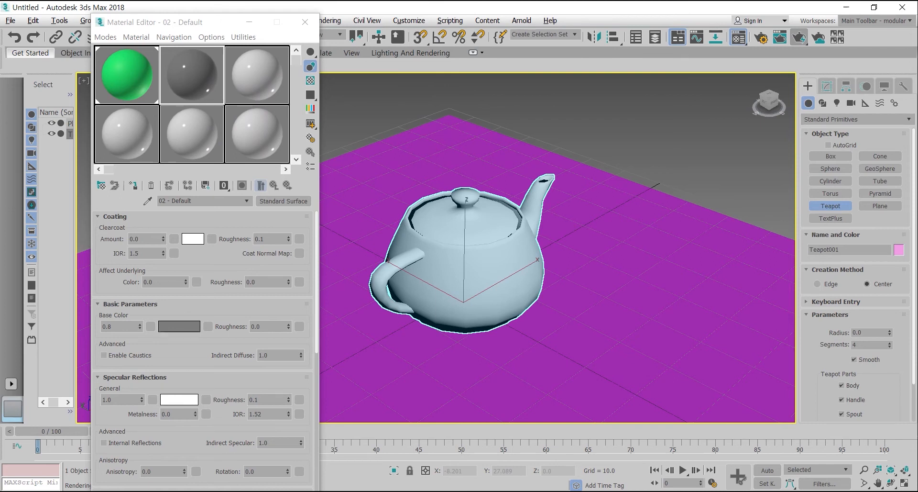
- Set the grey material's specular roughness to 0.98 and assign it to the ground plane
{"action": "left_click", "coordinate": [267, 399]}
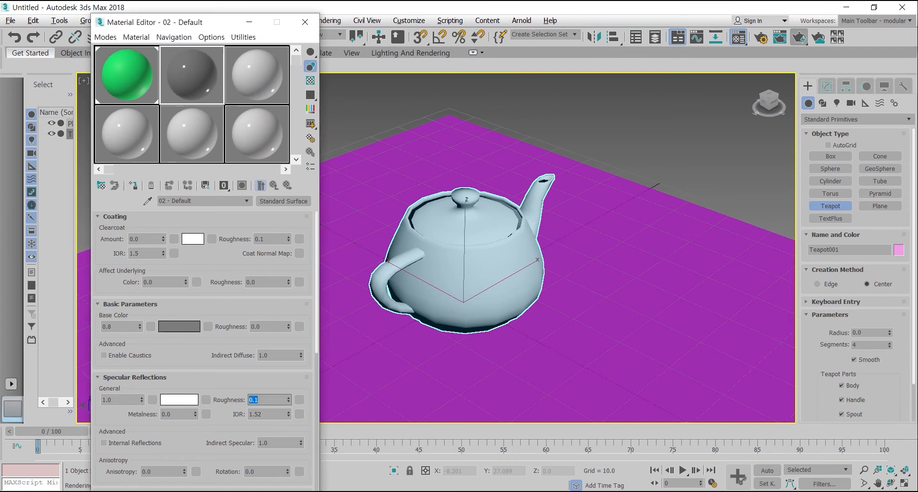
{"action": "type", "text": ".98"}
{"action": "key", "text": "Return"}
{"action": "left_click_drag", "start_coordinate": [191, 75], "coordinate": [574, 287]}
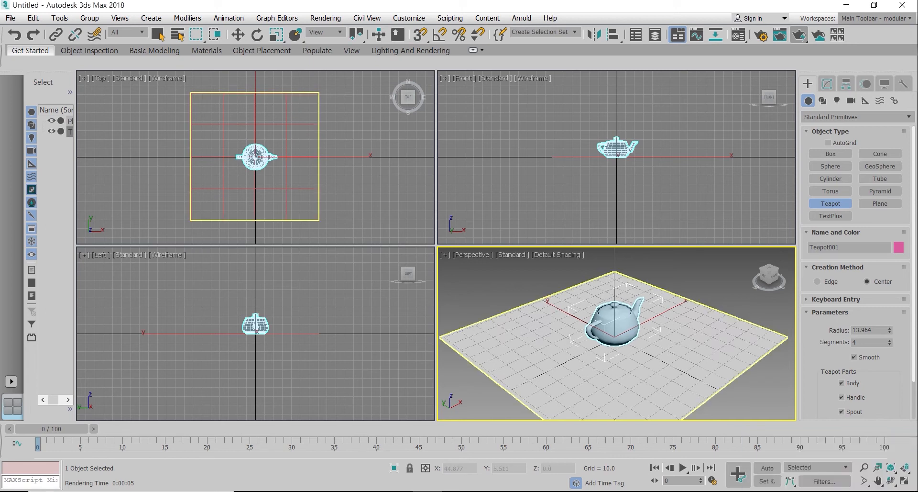
- Show all four viewports and create a targeted Arnold light in the Front view at about X 155, Z 152, aimed at the teapot
{"action": "key", "text": "alt+w"}
{"action": "key", "text": "alt+w"}
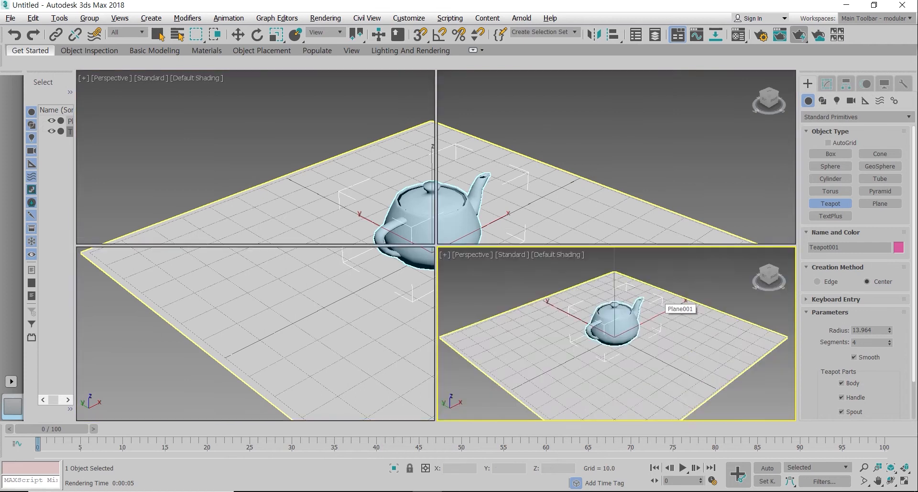
{"action": "left_click", "coordinate": [837, 101]}
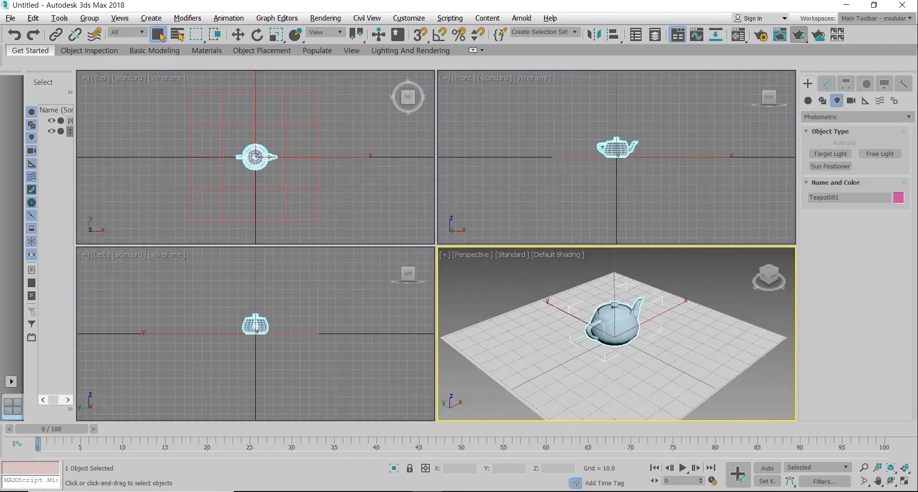
{"action": "left_click", "coordinate": [856, 116]}
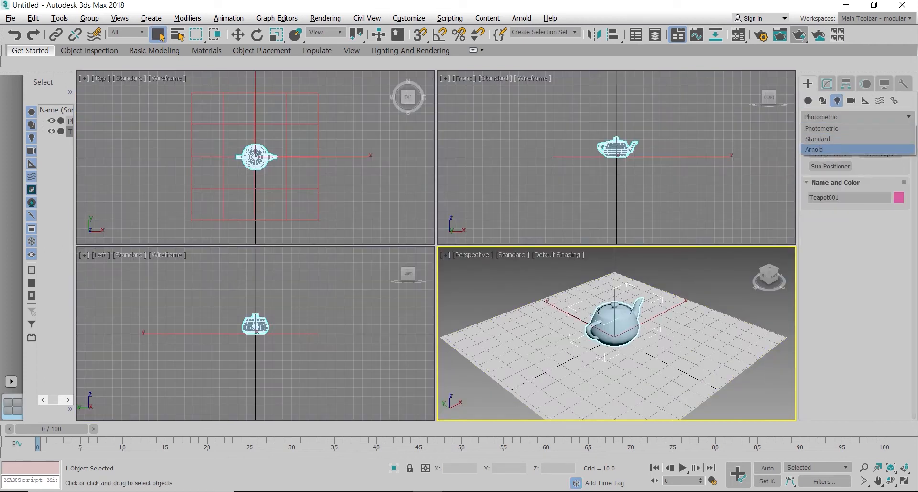
{"action": "left_click", "coordinate": [827, 149]}
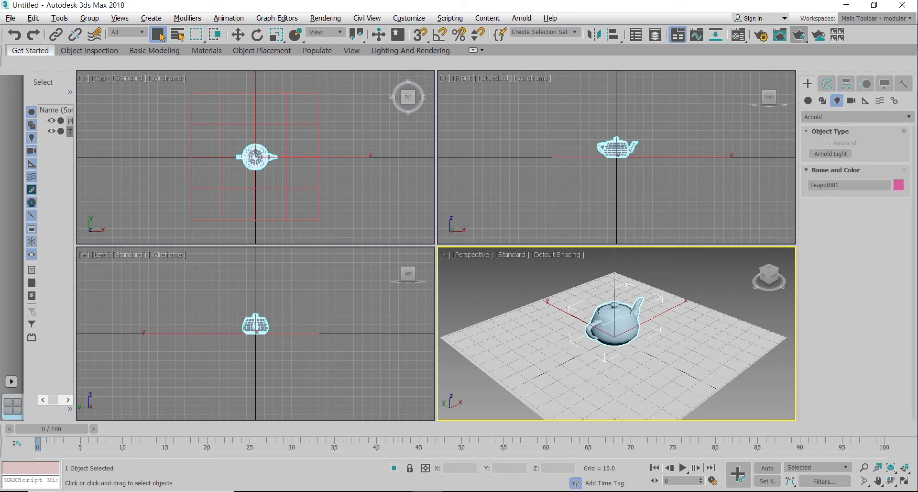
{"action": "left_click", "coordinate": [830, 154]}
{"action": "middle_click_drag", "start_coordinate": [684, 119], "coordinate": [665, 183]}
{"action": "left_click_drag", "start_coordinate": [705, 90], "coordinate": [574, 214]}
- Move the Arnold light in the Top view to about X 120.5, Y -85.3, diagonally in front of the teapot
{"action": "middle_click_drag", "start_coordinate": [282, 176], "coordinate": [252, 169]}
{"action": "key", "text": "w"}
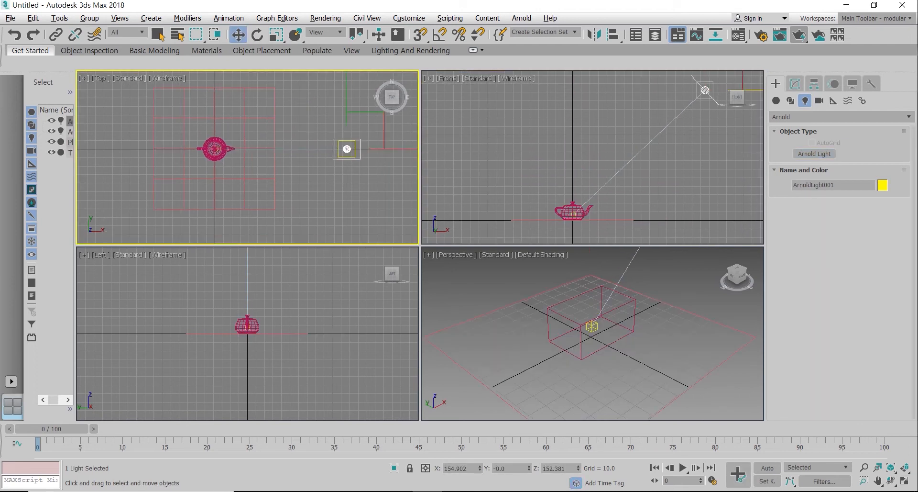
{"action": "left_click_drag", "start_coordinate": [349, 148], "coordinate": [317, 221]}
{"action": "middle_click_drag", "start_coordinate": [287, 201], "coordinate": [295, 124]}
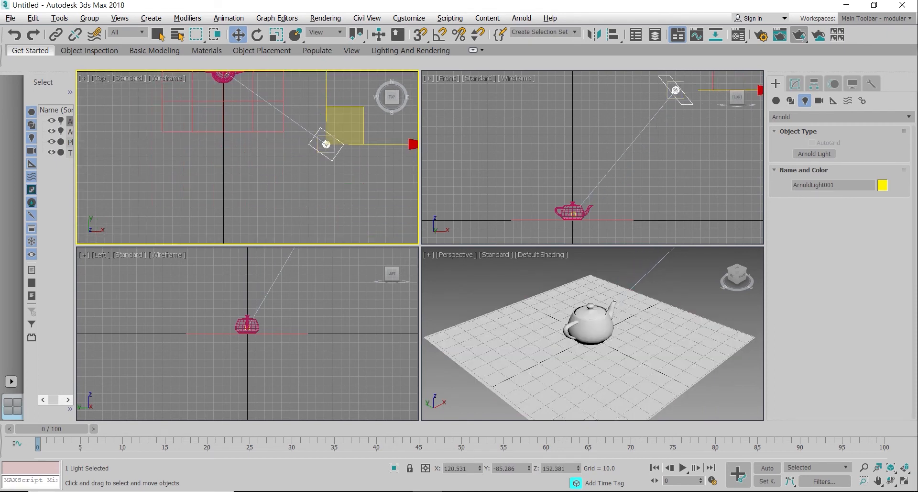
- Render the Perspective view to check how the Arnold light illuminates the scene
{"action": "middle_click_drag", "start_coordinate": [590, 325], "coordinate": [590, 328]}
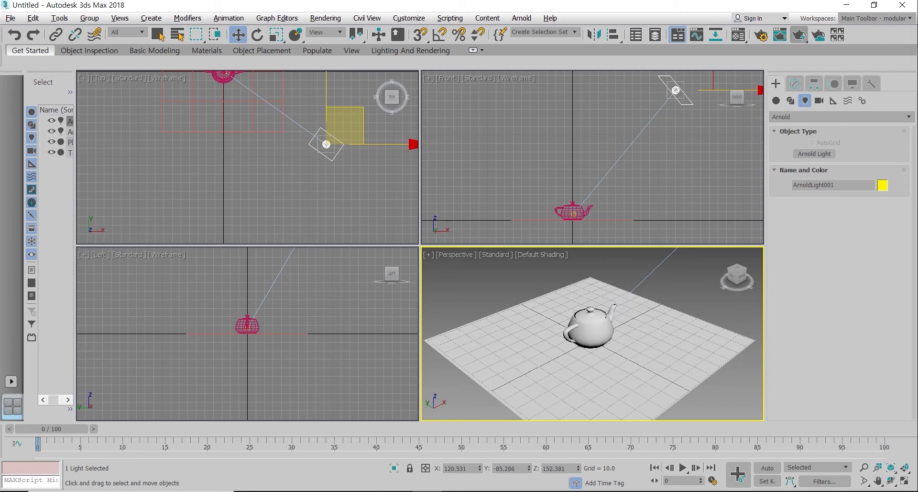
{"action": "left_click", "coordinate": [798, 35]}
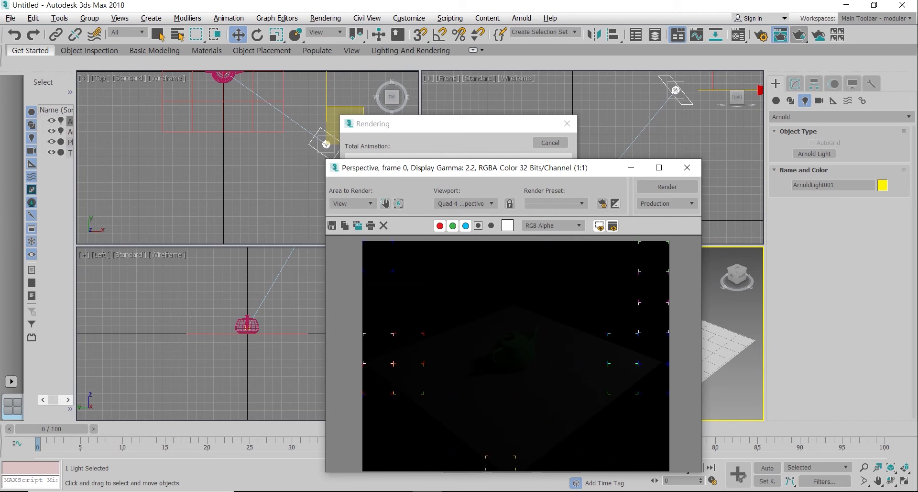
{"action": "left_click", "coordinate": [688, 167]}
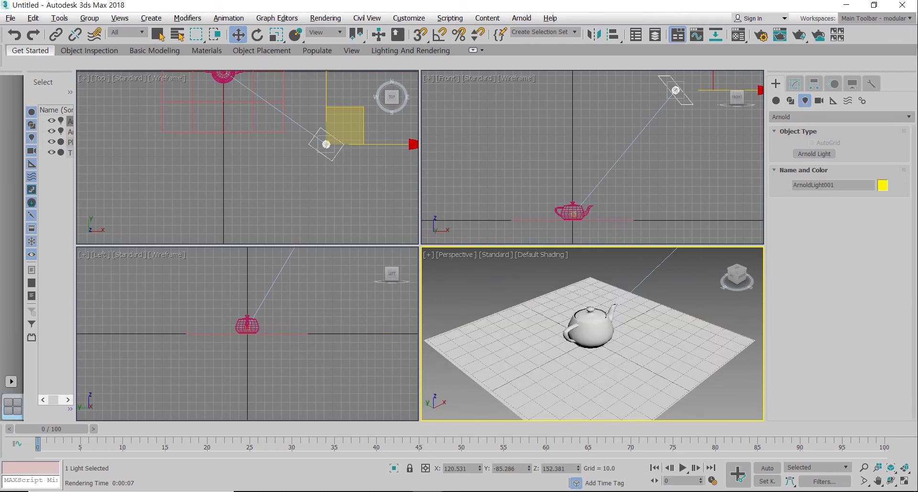
- Review the Arnold light's shape and color settings and set its intensity to 2
{"action": "left_click", "coordinate": [795, 84]}
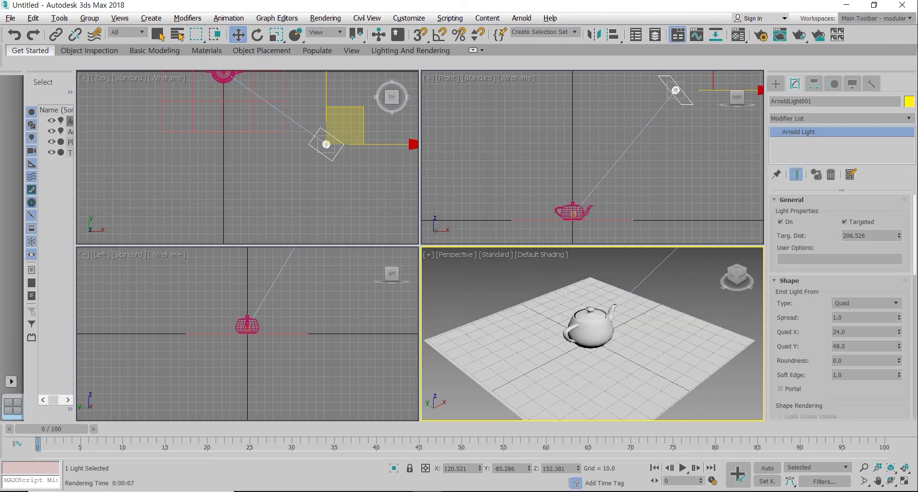
{"action": "scroll", "coordinate": [840, 306], "scroll_direction": "down", "scroll_amount": 5}
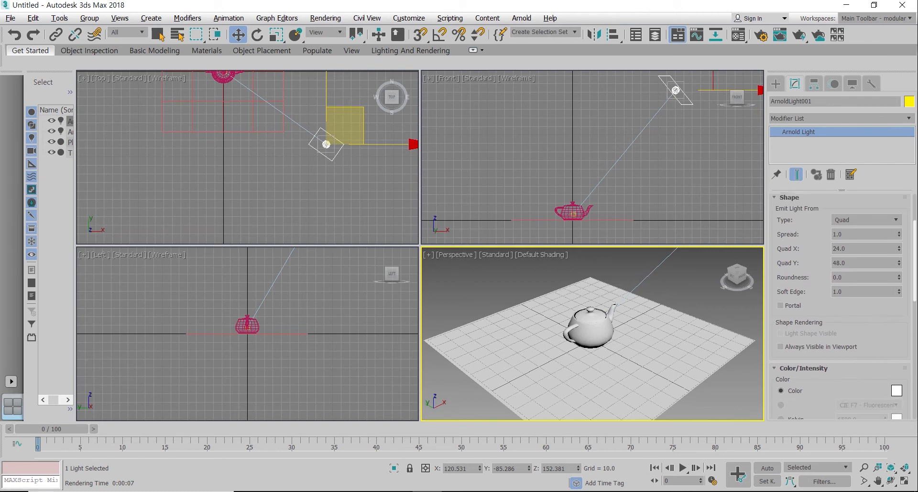
{"action": "scroll", "coordinate": [840, 306], "scroll_direction": "down", "scroll_amount": 1}
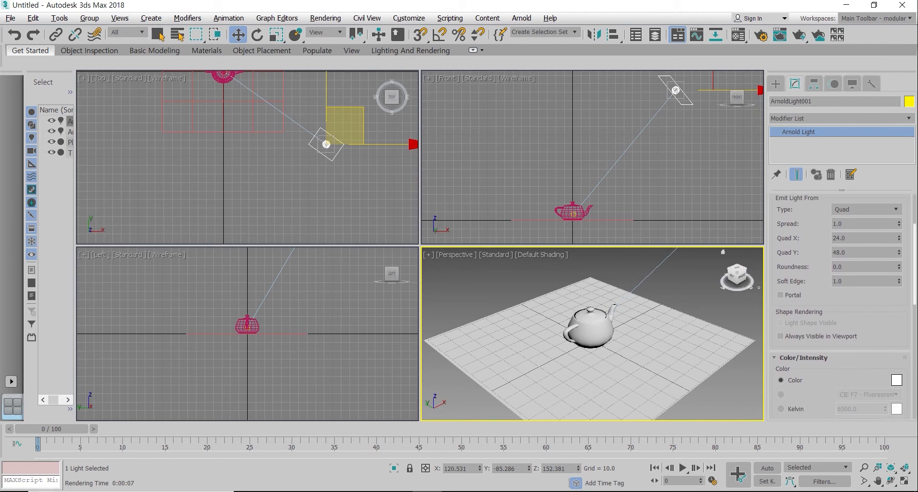
{"action": "scroll", "coordinate": [839, 306], "scroll_direction": "down", "scroll_amount": 4}
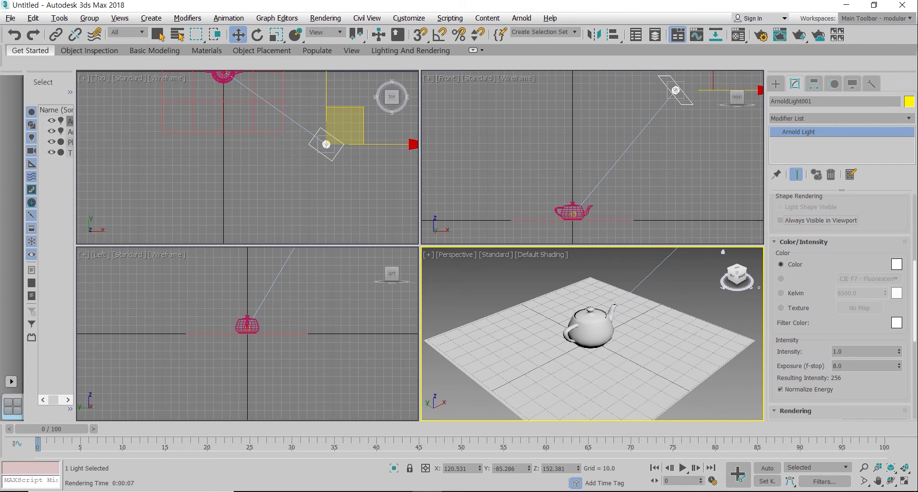
{"action": "scroll", "coordinate": [839, 306], "scroll_direction": "down", "scroll_amount": 2}
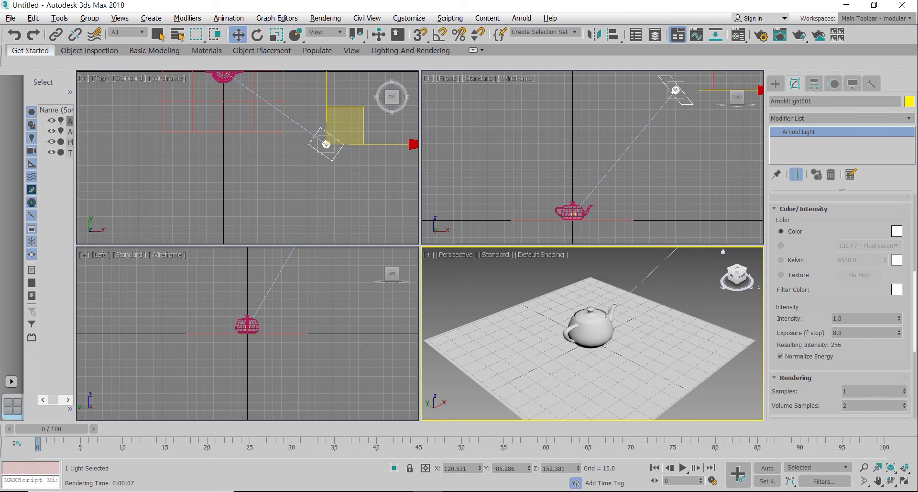
{"action": "double_click", "coordinate": [837, 318]}
{"action": "double_click", "coordinate": [838, 332]}
{"action": "left_click", "coordinate": [838, 332]}
{"action": "double_click", "coordinate": [838, 318]}
{"action": "type", "text": "2"}
{"action": "key", "text": "Return"}
- Test render the Perspective view with the changed light intensity
{"action": "double_click", "coordinate": [837, 332]}
{"action": "left_click", "coordinate": [841, 318]}
{"action": "left_click", "coordinate": [799, 35]}
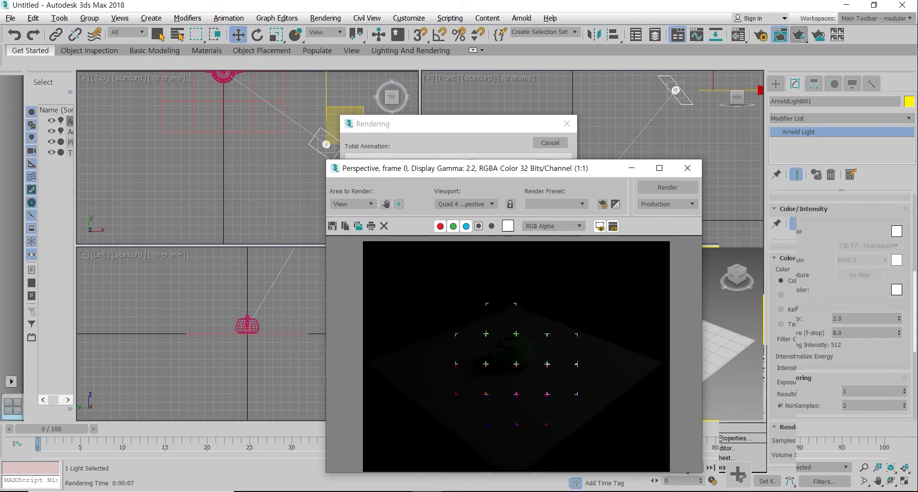
{"action": "left_click", "coordinate": [688, 168]}
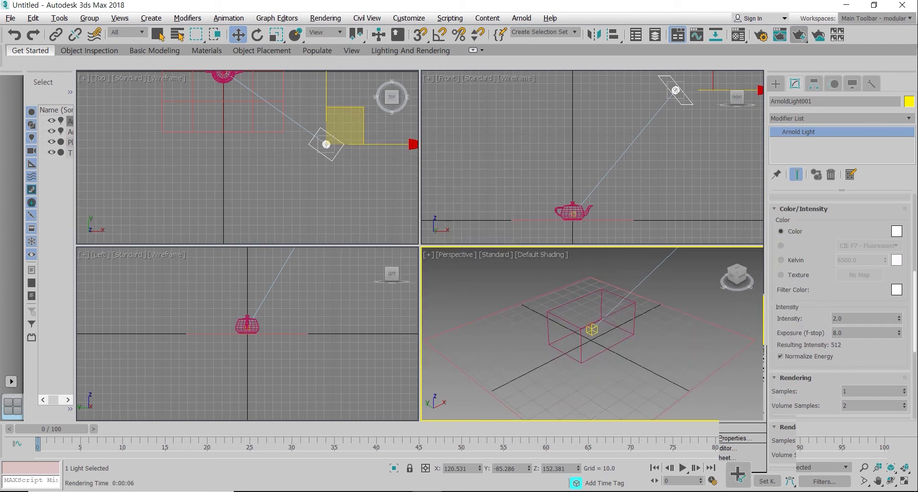
- Set the Arnold light's exposure to 12 f-stops and render the Perspective view again
{"action": "type", "text": "12"}
{"action": "key", "text": "Return"}
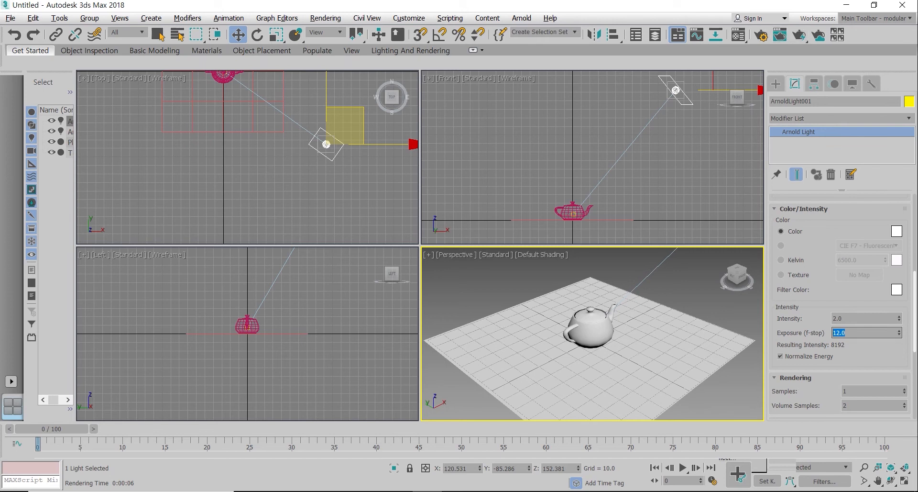
{"action": "left_click", "coordinate": [798, 34]}
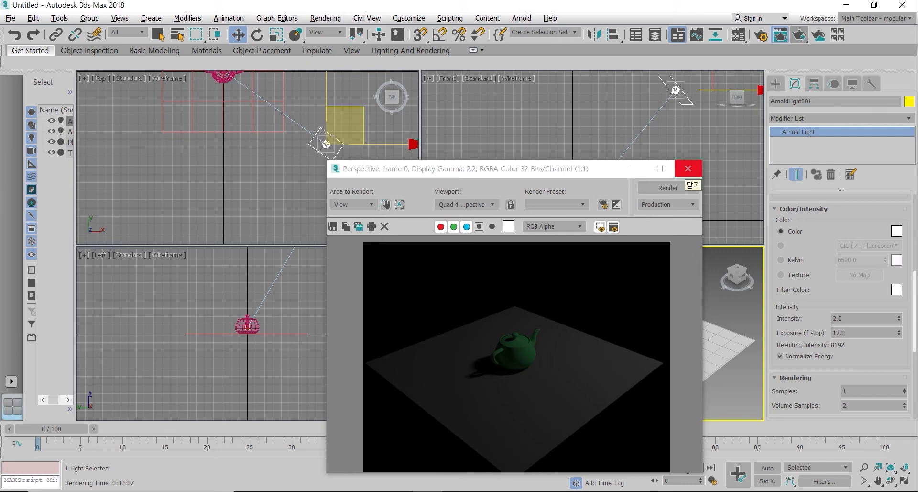
{"action": "left_click", "coordinate": [688, 168]}
- Move the Arnold light closer to the teapot in the Front view, to about X 31, Z 41
{"action": "middle_click_drag", "start_coordinate": [688, 171], "coordinate": [678, 179]}
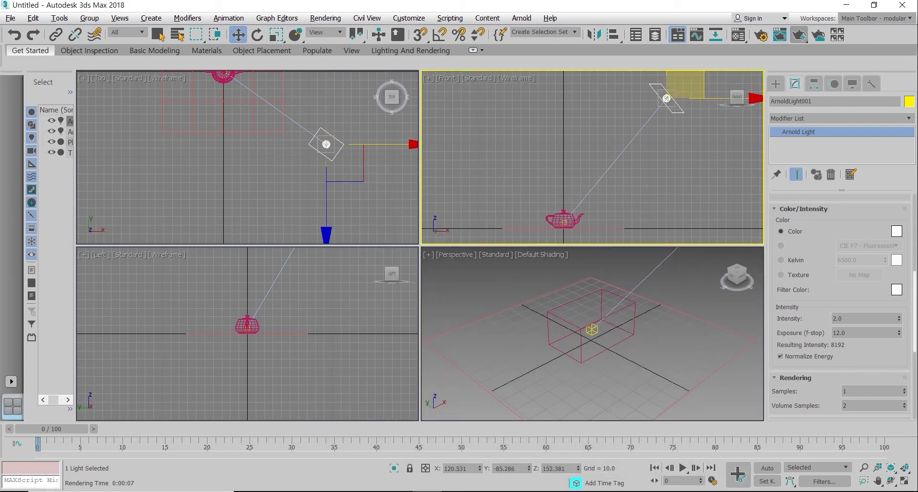
{"action": "left_click_drag", "start_coordinate": [684, 87], "coordinate": [608, 180]}
{"action": "right_click", "coordinate": [622, 292]}
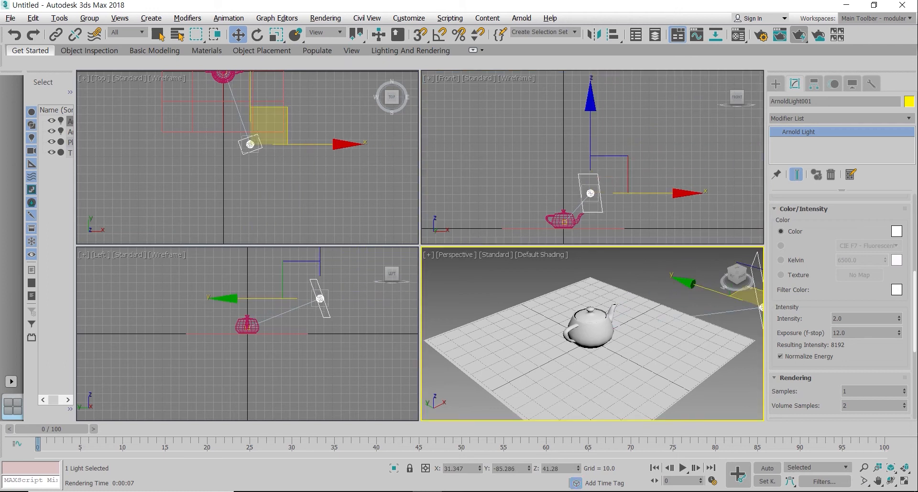
- Render the Perspective view with the Arnold light at its new position, then close the render window
{"action": "left_click", "coordinate": [799, 35]}
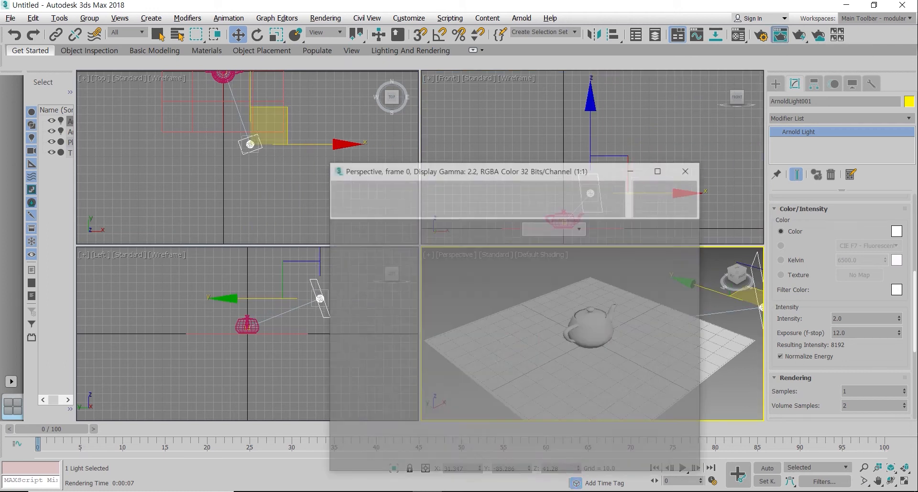
{"action": "left_click_drag", "start_coordinate": [479, 169], "coordinate": [244, 66]}
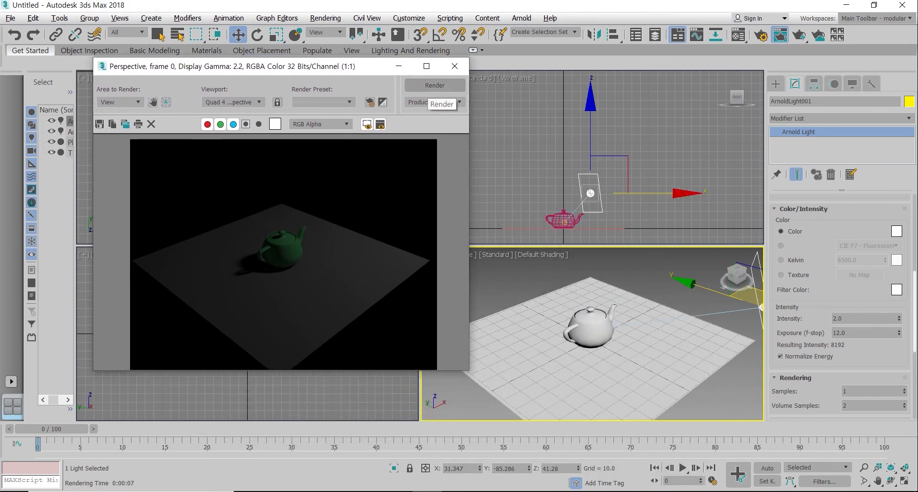
{"action": "left_click", "coordinate": [434, 85]}
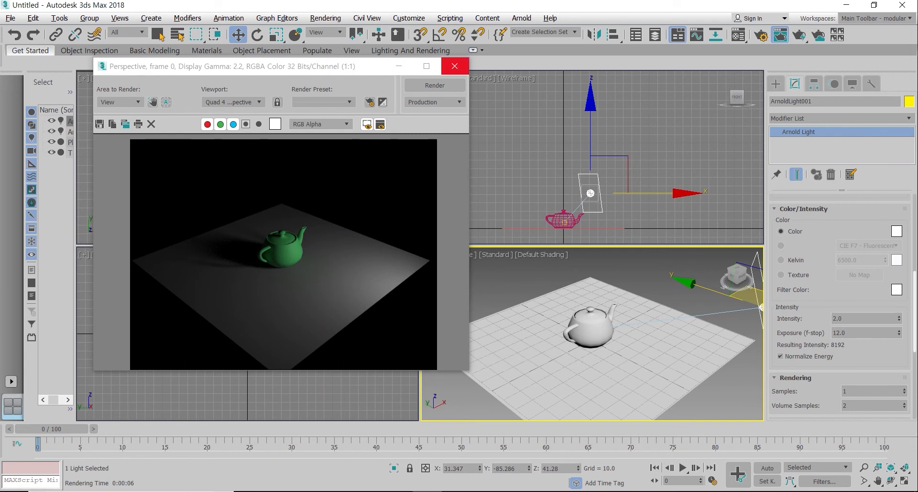
{"action": "left_click", "coordinate": [454, 66]}
- Enlarge the Arnold light's quad to about 150 in X and 123.5 in Y and render the Perspective view
{"action": "scroll", "coordinate": [605, 241], "scroll_direction": "up", "scroll_amount": 4}
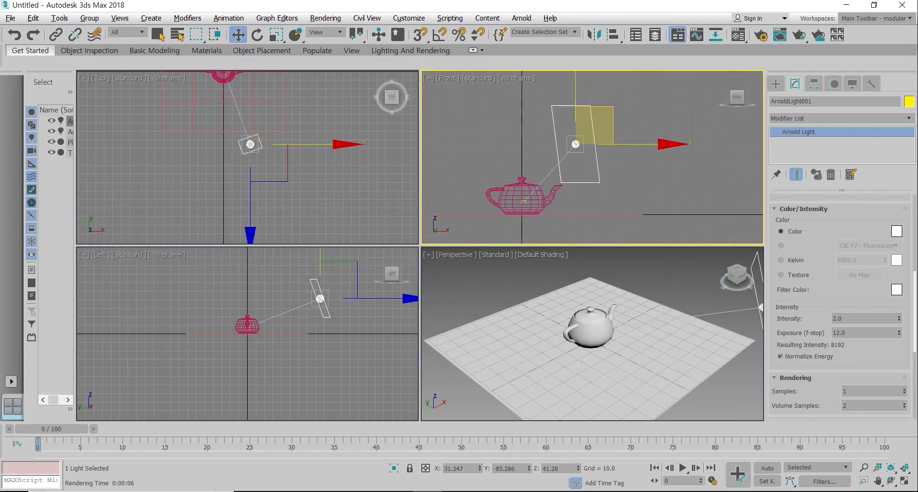
{"action": "scroll", "coordinate": [841, 306], "scroll_direction": "up", "scroll_amount": 5}
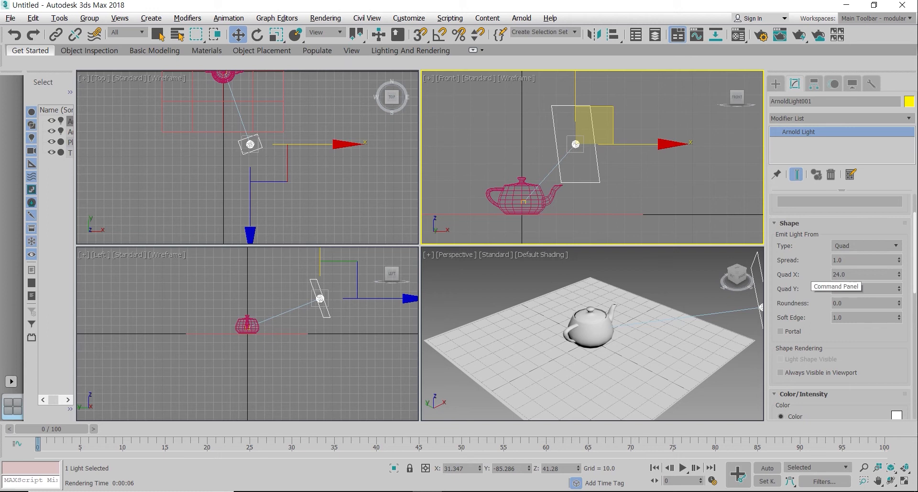
{"action": "left_click_drag", "start_coordinate": [899, 274], "coordinate": [899, 214]}
{"action": "left_click_drag", "start_coordinate": [899, 288], "coordinate": [899, 252]}
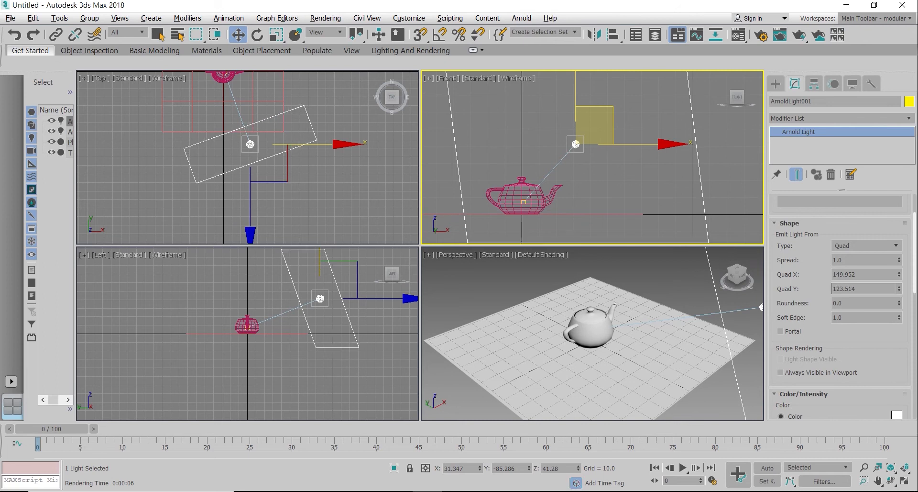
{"action": "right_click", "coordinate": [539, 306]}
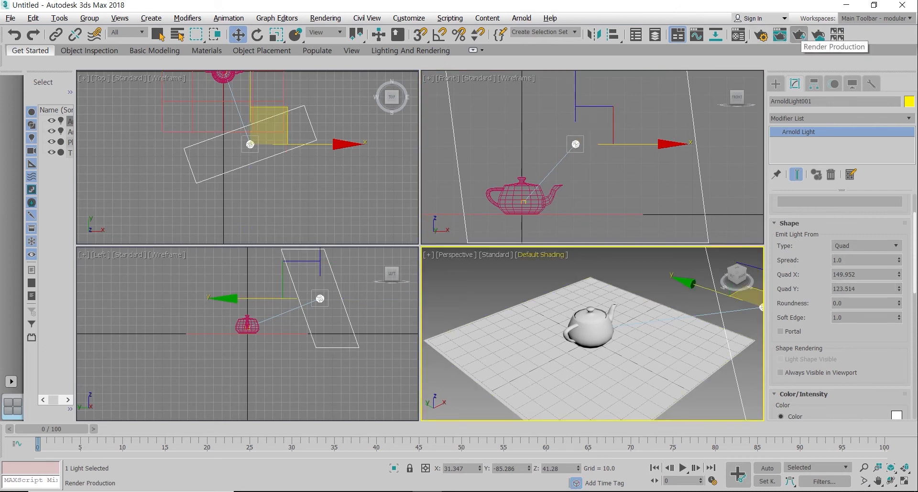
{"action": "left_click", "coordinate": [799, 35]}
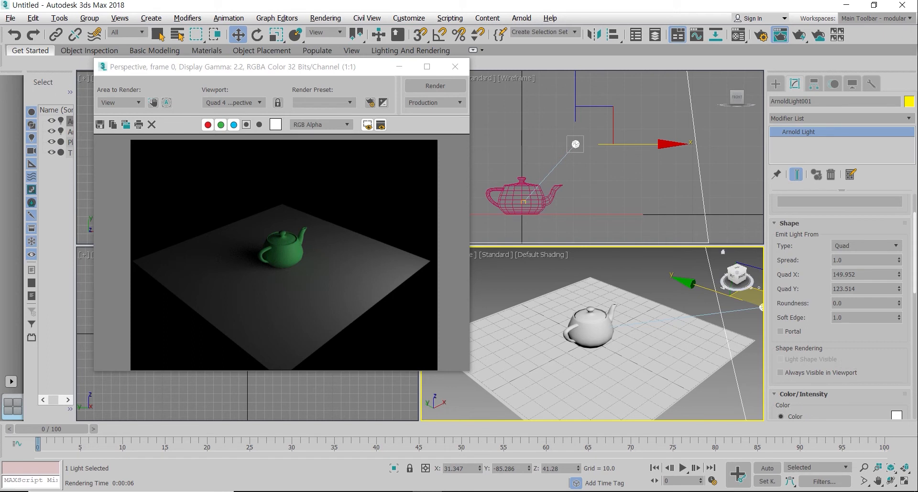
- Set the Arnold light's intensity to 4 and render the Perspective view again
{"action": "scroll", "coordinate": [840, 306], "scroll_direction": "down", "scroll_amount": 5}
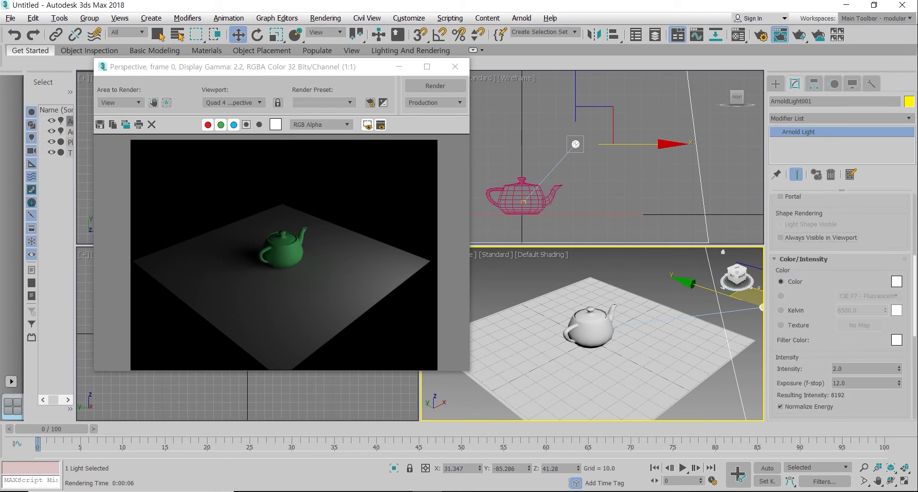
{"action": "scroll", "coordinate": [840, 306], "scroll_direction": "down", "scroll_amount": 1}
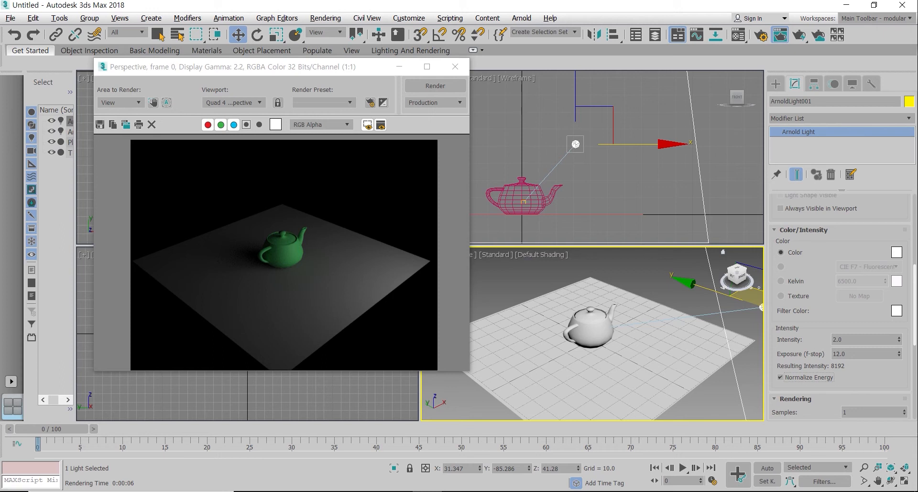
{"action": "double_click", "coordinate": [842, 339]}
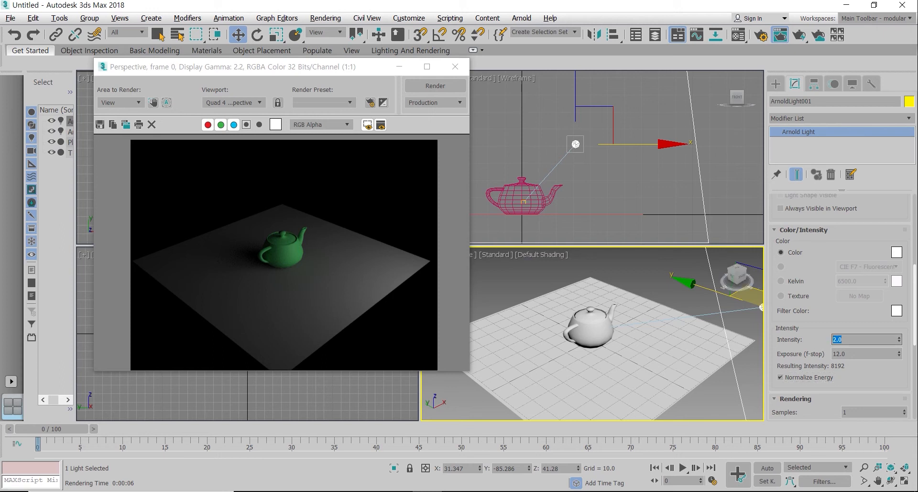
{"action": "type", "text": "4"}
{"action": "key", "text": "Return"}
{"action": "left_click", "coordinate": [435, 86]}
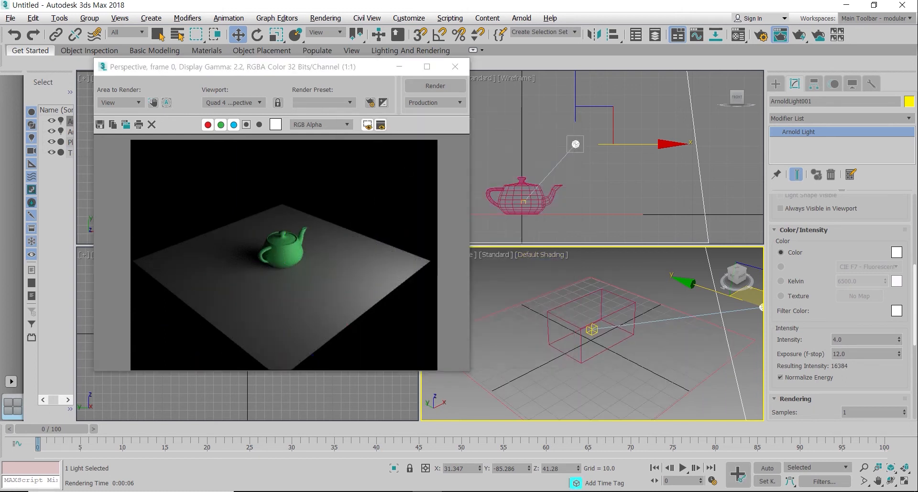
- Move the Arnold light up and away to about X 93, Z 173 and render a close view of the teapot
{"action": "scroll", "coordinate": [591, 325], "scroll_direction": "up", "scroll_amount": 5}
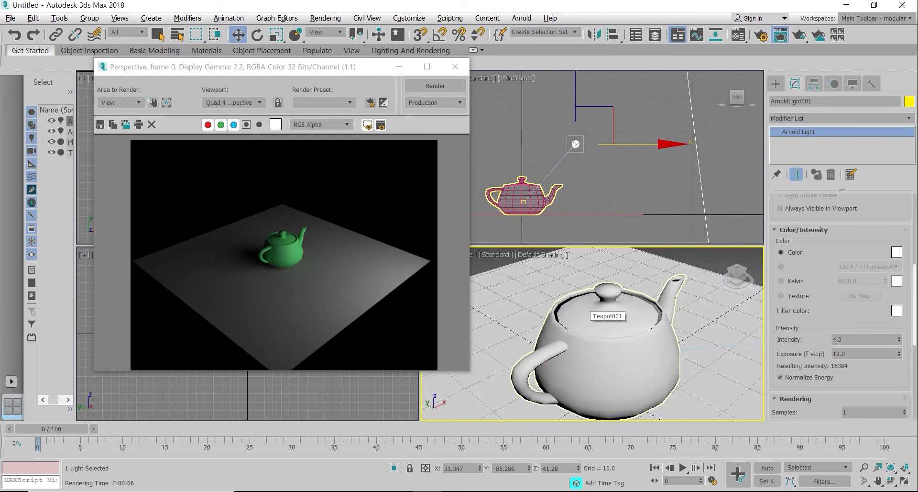
{"action": "left_click_drag", "start_coordinate": [596, 123], "coordinate": [701, 6]}
{"action": "scroll", "coordinate": [641, 197], "scroll_direction": "down", "scroll_amount": 5}
{"action": "left_click", "coordinate": [434, 85]}
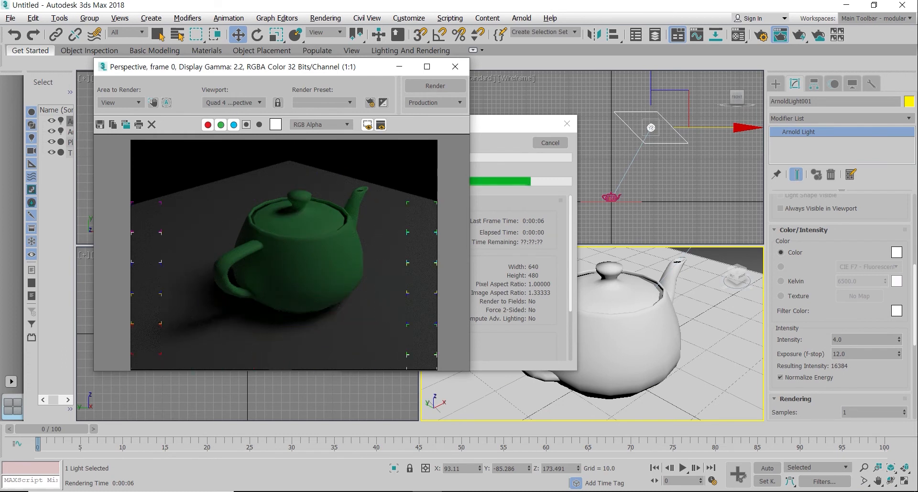
- Set the Arnold light's exposure to 14 f-stops and render the teapot again, closing the render window when done
{"action": "key", "text": "Tab"}
{"action": "type", "text": "1"}
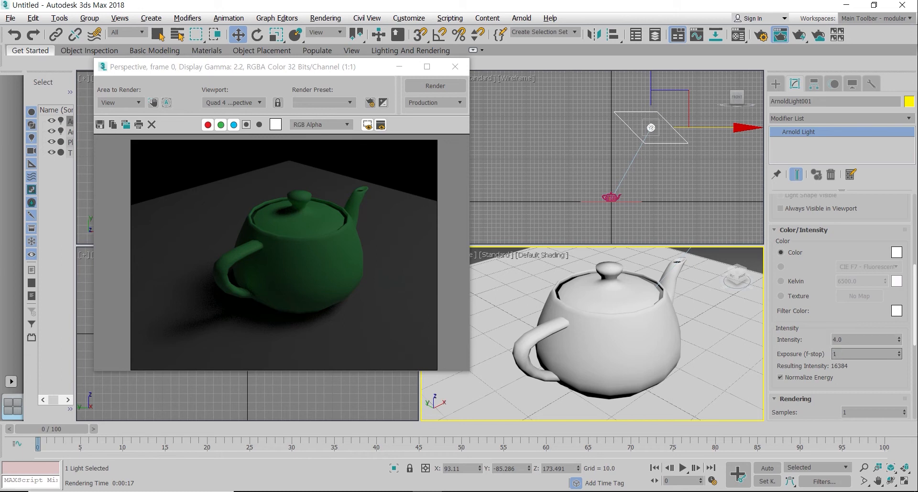
{"action": "key", "text": "Return"}
{"action": "left_click", "coordinate": [435, 85]}
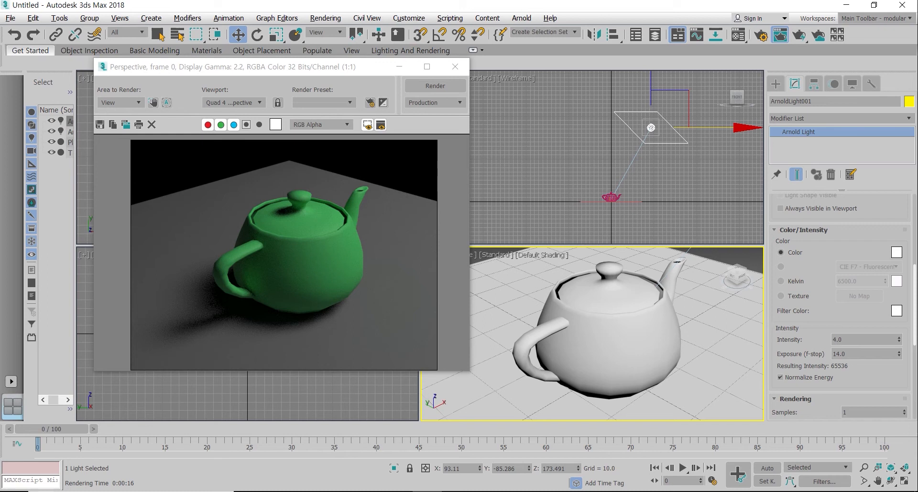
{"action": "left_click", "coordinate": [455, 67]}
- Clone the teapot along the Y axis in the maximized Perspective view as three copies about 33 units apart
{"action": "left_click", "coordinate": [247, 325]}
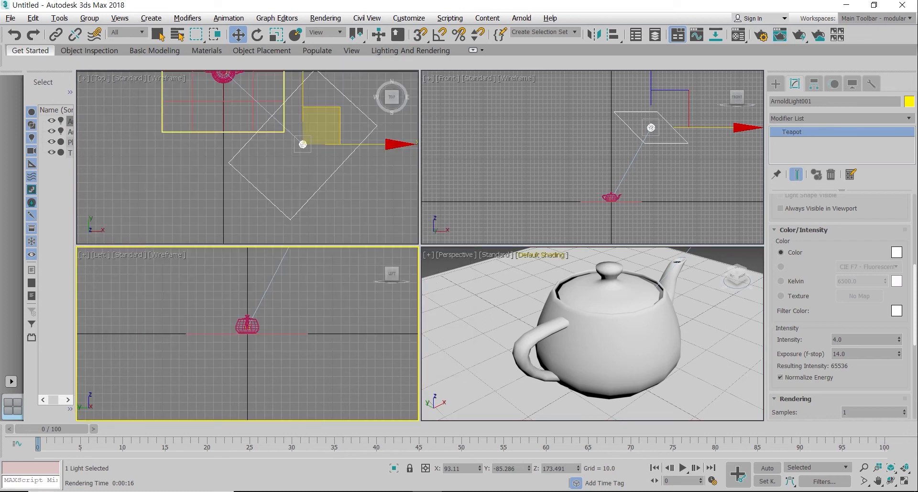
{"action": "scroll", "coordinate": [401, 307], "scroll_direction": "down", "scroll_amount": 4}
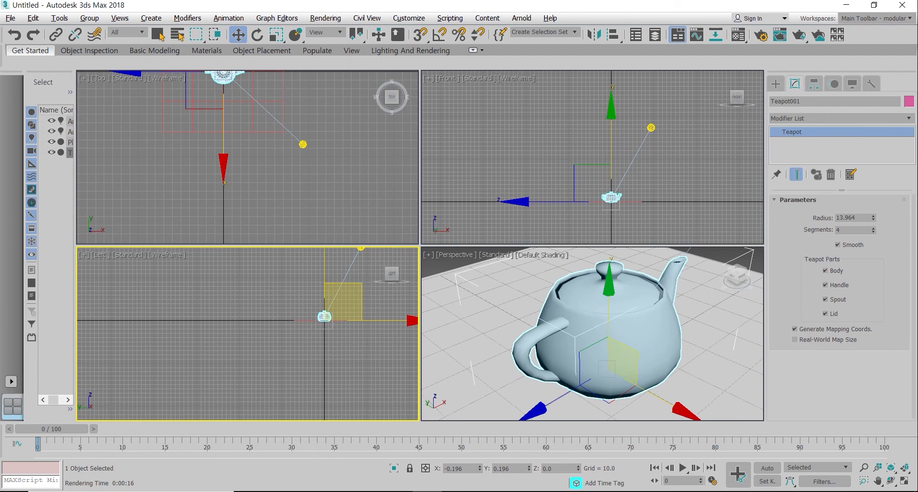
{"action": "scroll", "coordinate": [592, 334], "scroll_direction": "down", "scroll_amount": 2}
{"action": "right_click", "coordinate": [510, 275]}
{"action": "key", "text": "alt+w"}
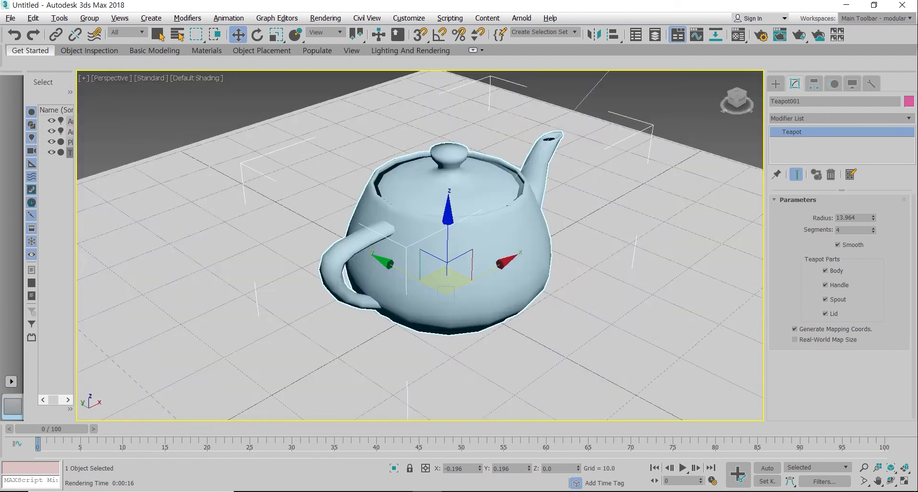
{"action": "scroll", "coordinate": [511, 275], "scroll_direction": "down", "scroll_amount": 5}
{"action": "middle_click_drag", "start_coordinate": [510, 276], "coordinate": [598, 292], "text": "alt"}
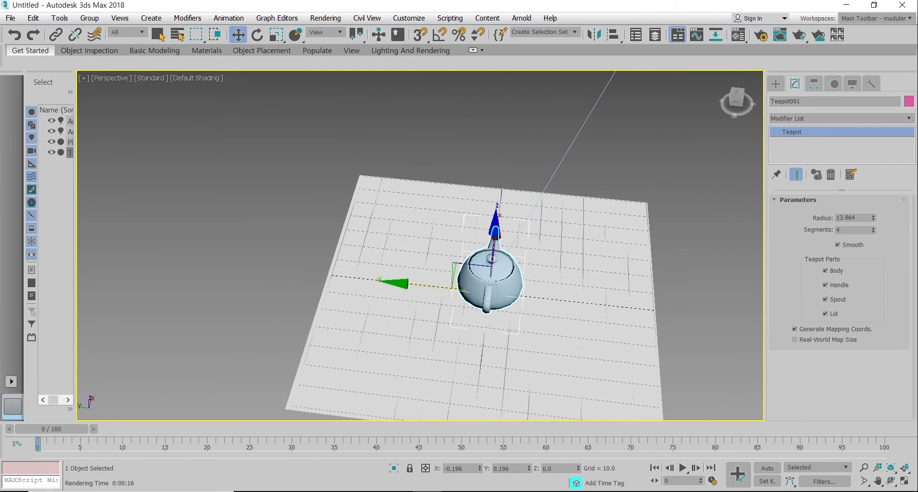
{"action": "left_click_drag", "start_coordinate": [430, 286], "coordinate": [509, 293], "text": "shift"}
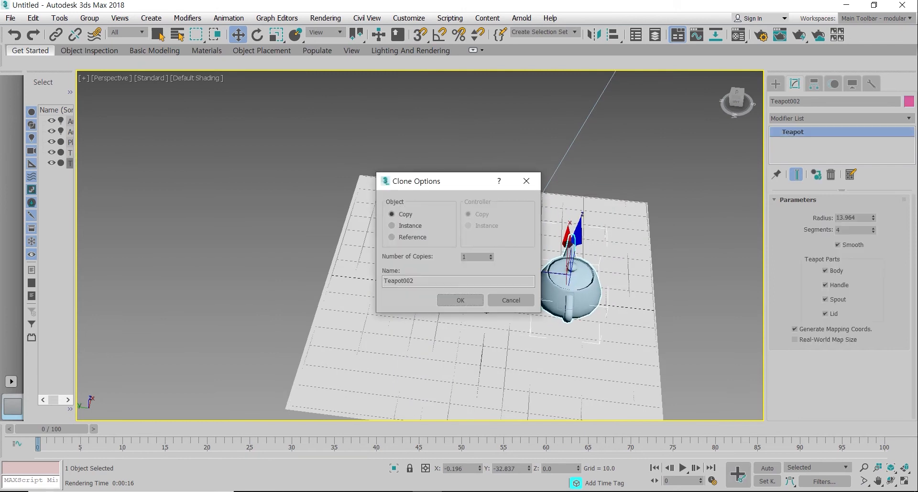
{"action": "left_click", "coordinate": [460, 300]}
- Select all four teapots and shift the row along Y onto the plane, placing the original at about Y 48
{"action": "scroll", "coordinate": [550, 297], "scroll_direction": "down", "scroll_amount": 2}
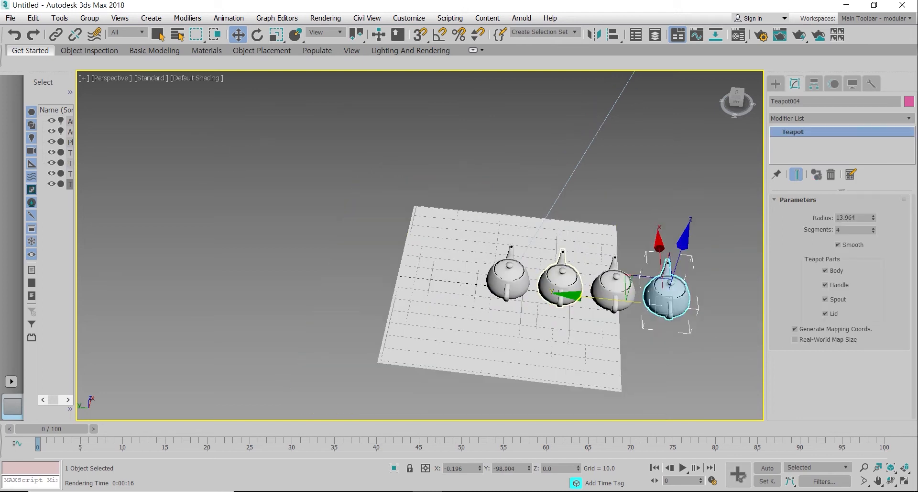
{"action": "left_click", "coordinate": [560, 282]}
{"action": "left_click", "coordinate": [613, 287]}
{"action": "left_click", "coordinate": [667, 287], "text": "ctrl"}
{"action": "left_click", "coordinate": [559, 284], "text": "ctrl"}
{"action": "left_click", "coordinate": [507, 280], "text": "ctrl"}
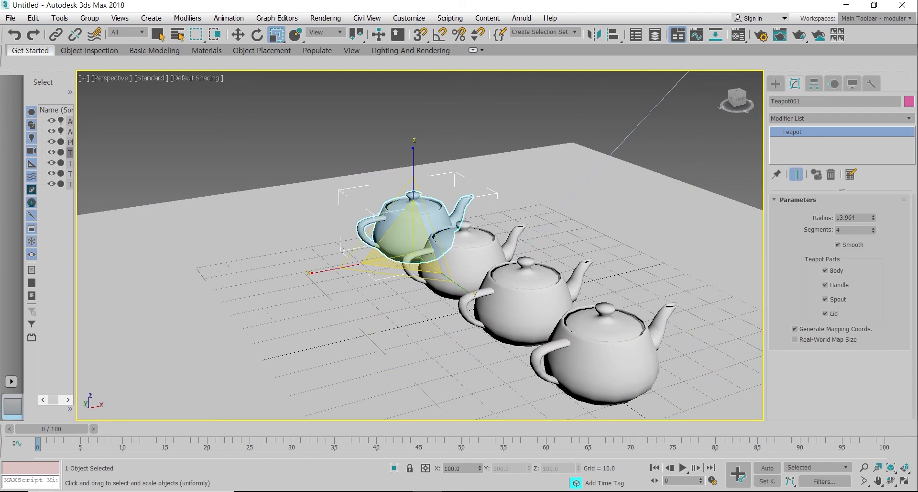
{"action": "key", "text": "w"}
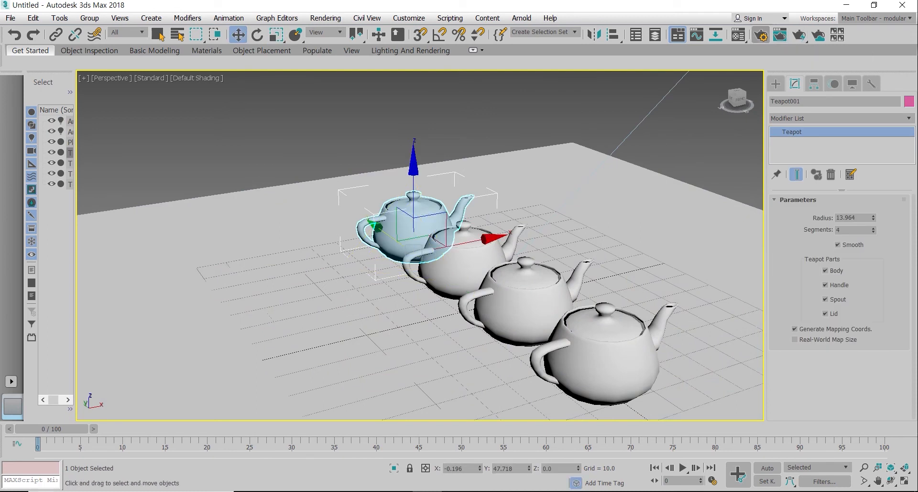
- Copy the green Standard Surface material into the fourth, fifth and sixth material slots, naming the first two copies 01 - Default6 and 01 - Default7
{"action": "left_click", "coordinate": [739, 35]}
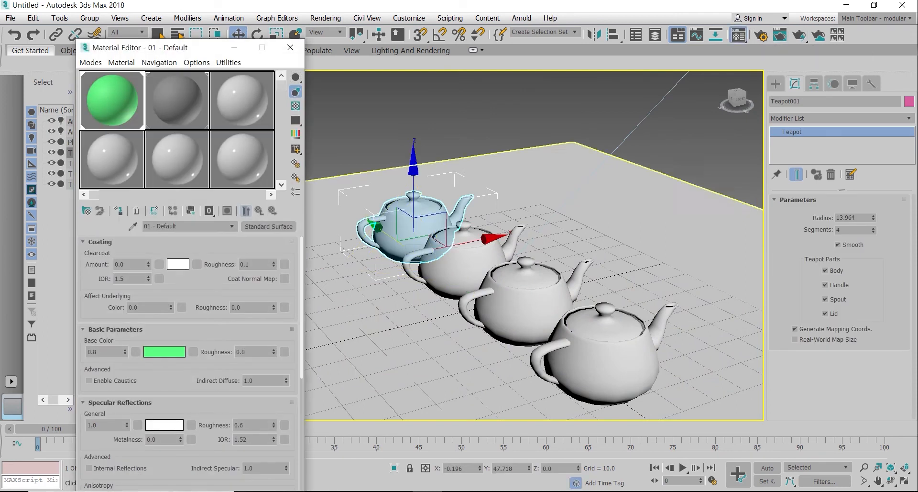
{"action": "left_click", "coordinate": [112, 158]}
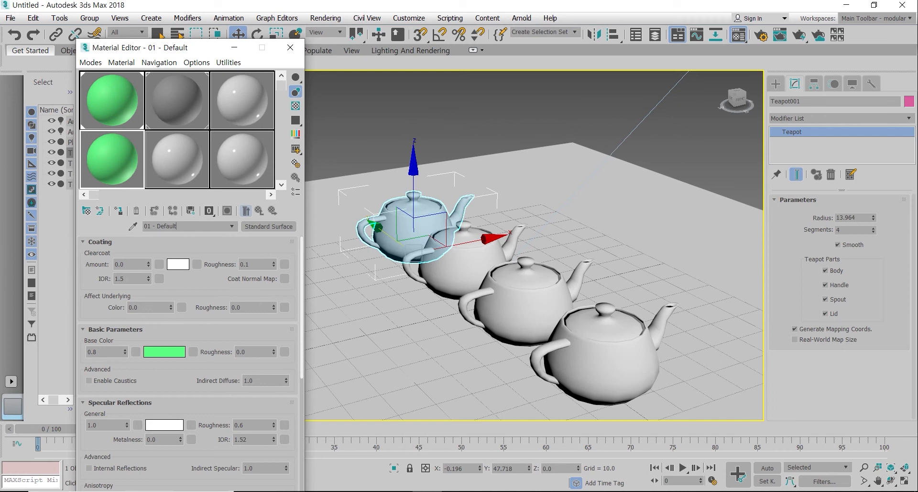
{"action": "type", "text": "6"}
{"action": "left_click", "coordinate": [177, 159]}
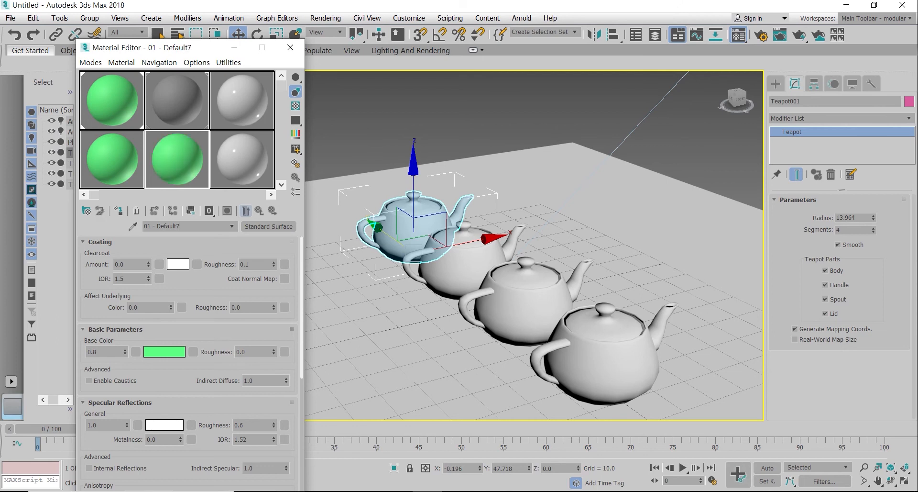
{"action": "left_click", "coordinate": [242, 159]}
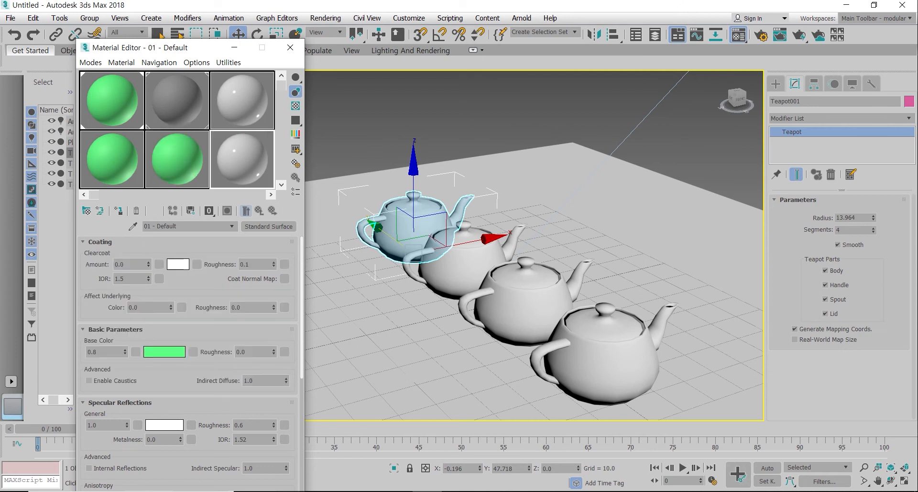
- Set the specular roughness of the 01 - Default6 material to 0.1
{"action": "left_click", "coordinate": [112, 159]}
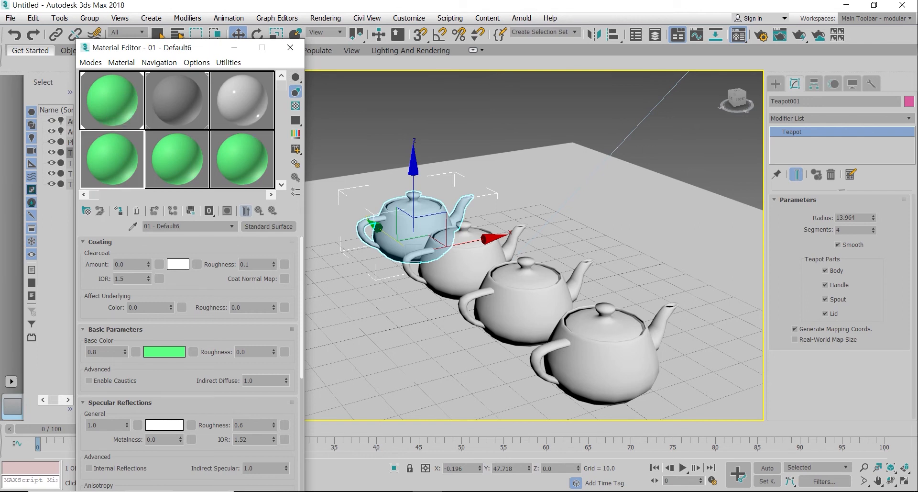
{"action": "scroll", "coordinate": [191, 363], "scroll_direction": "down", "scroll_amount": 3}
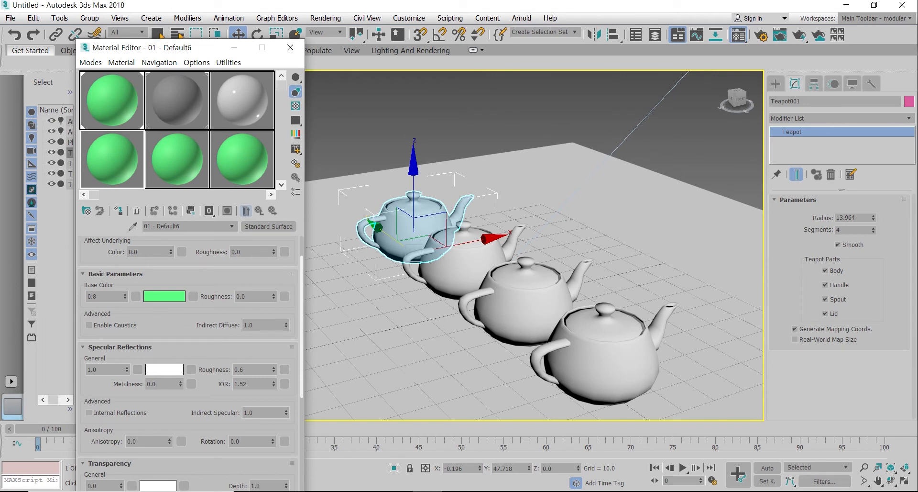
{"action": "right_click", "coordinate": [274, 369]}
{"action": "left_click_drag", "start_coordinate": [246, 369], "coordinate": [191, 369]}
{"action": "type", "text": "0.1"}
{"action": "key", "text": "Return"}
{"action": "scroll", "coordinate": [192, 369], "scroll_direction": "down", "scroll_amount": 2}
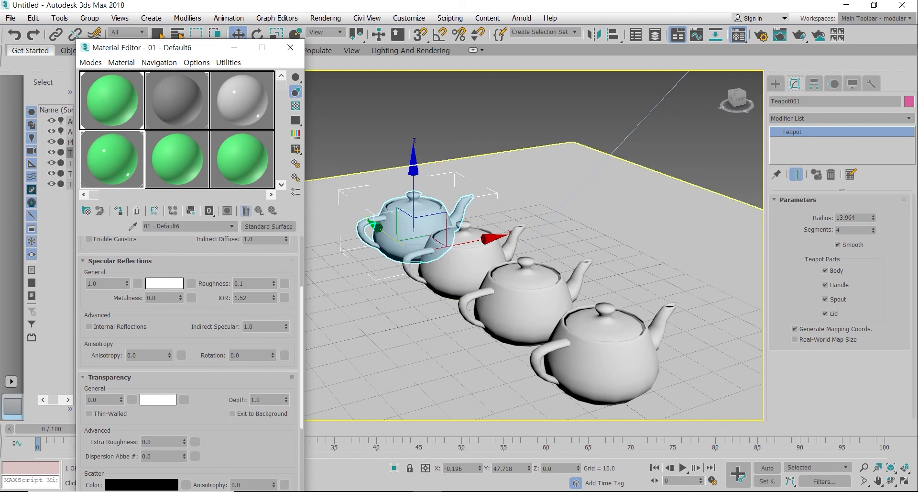
{"action": "scroll", "coordinate": [422, 252], "scroll_direction": "up", "scroll_amount": 2}
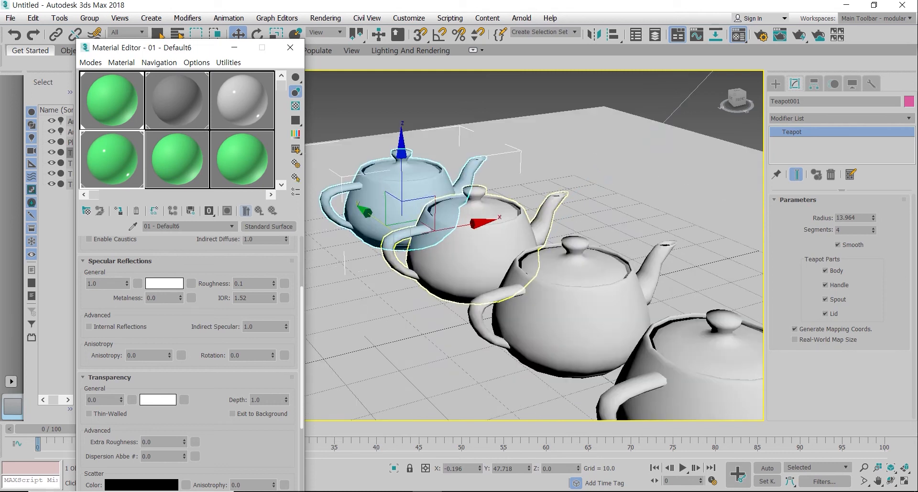
- Set the specular roughness of the 01 - Default7 material to 0.1
{"action": "left_click", "coordinate": [177, 159]}
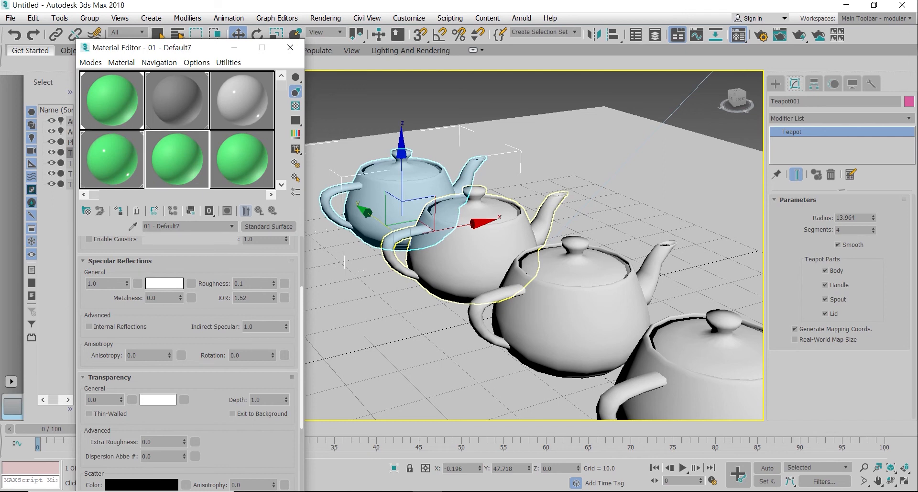
{"action": "double_click", "coordinate": [254, 425]}
{"action": "type", "text": ".1"}
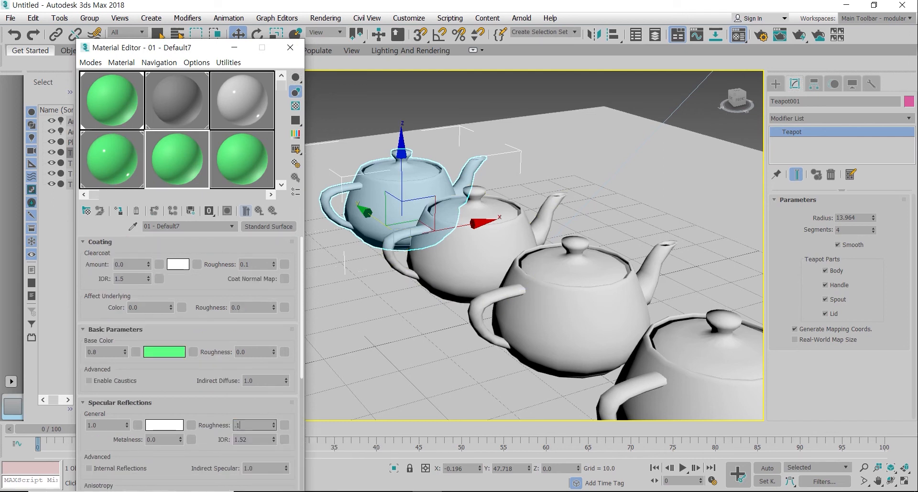
{"action": "key", "text": "Return"}
{"action": "scroll", "coordinate": [189, 364], "scroll_direction": "down", "scroll_amount": 2}
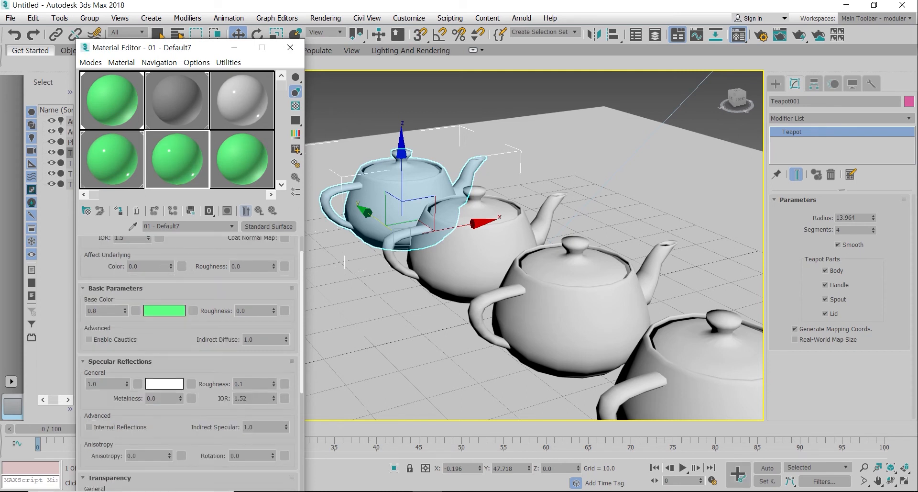
- Set the metalness of the 01 - Default7 material to 1.0
{"action": "left_click_drag", "start_coordinate": [180, 397], "coordinate": [181, 357]}
{"action": "double_click", "coordinate": [152, 398]}
{"action": "type", "text": "1"}
{"action": "key", "text": "Return"}
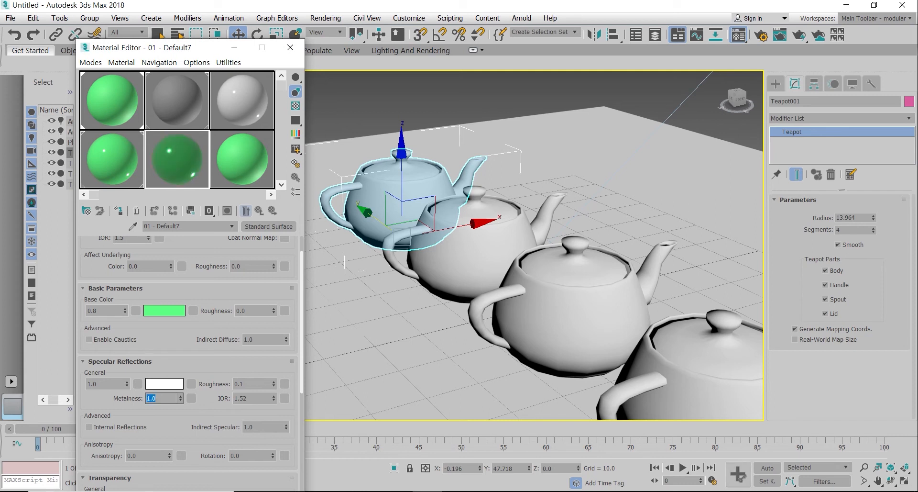
- Assign the 01 - Default6 material to the second teapot and 01 - Default7 to the third teapot
{"action": "left_click", "coordinate": [113, 159]}
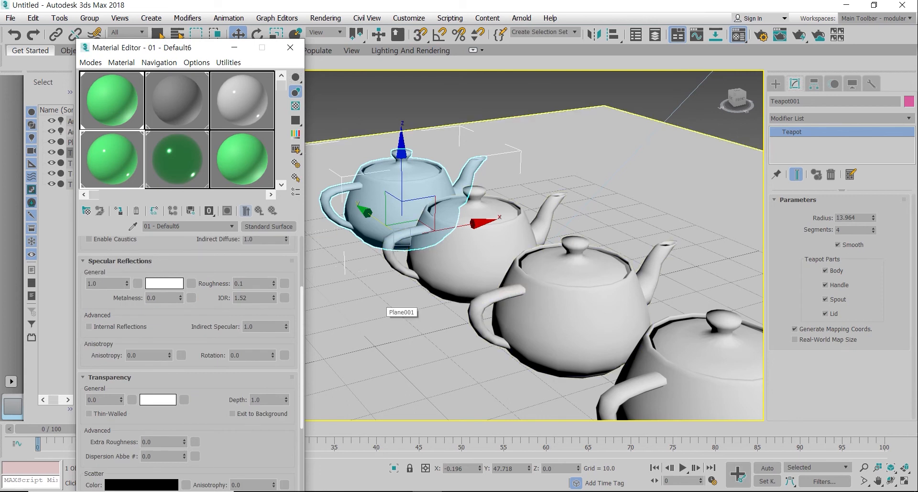
{"action": "mouse_move", "coordinate": [122, 183]}
{"action": "left_mouse_down"}
{"action": "mouse_move", "coordinate": [342, 264]}
{"action": "mouse_move", "coordinate": [408, 263]}
{"action": "left_mouse_up"}
{"action": "mouse_move", "coordinate": [194, 190]}
{"action": "left_mouse_down"}
{"action": "mouse_move", "coordinate": [255, 261]}
{"action": "mouse_move", "coordinate": [511, 327]}
{"action": "left_mouse_up"}
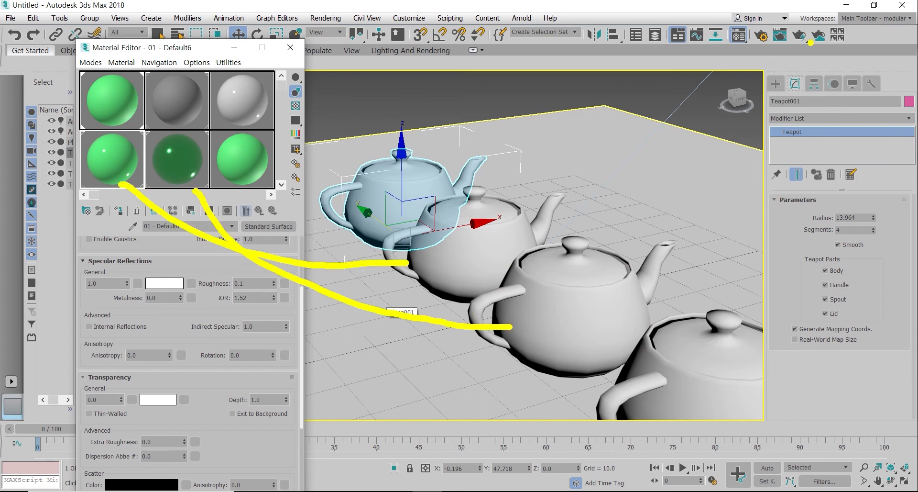
{"action": "key", "text": "Escape"}
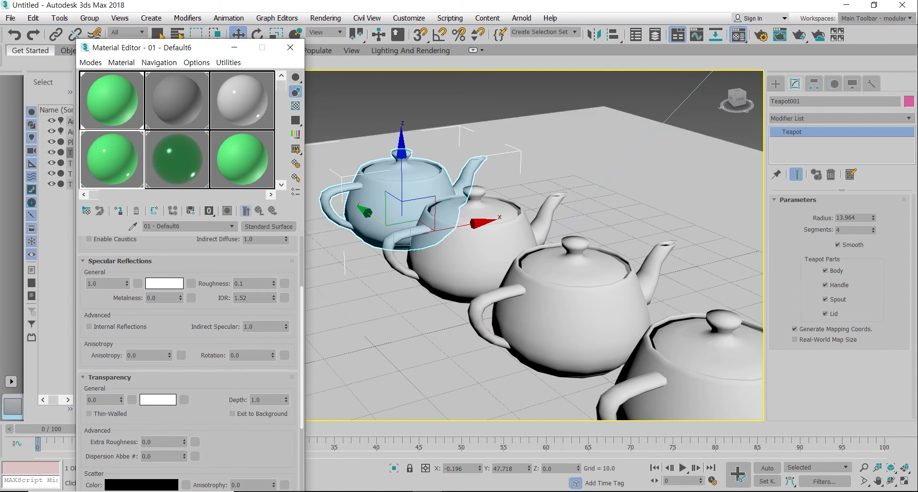
- Render the Perspective view to compare the glossy and metallic teapots, then close the rendered frame
{"action": "left_click", "coordinate": [799, 35]}
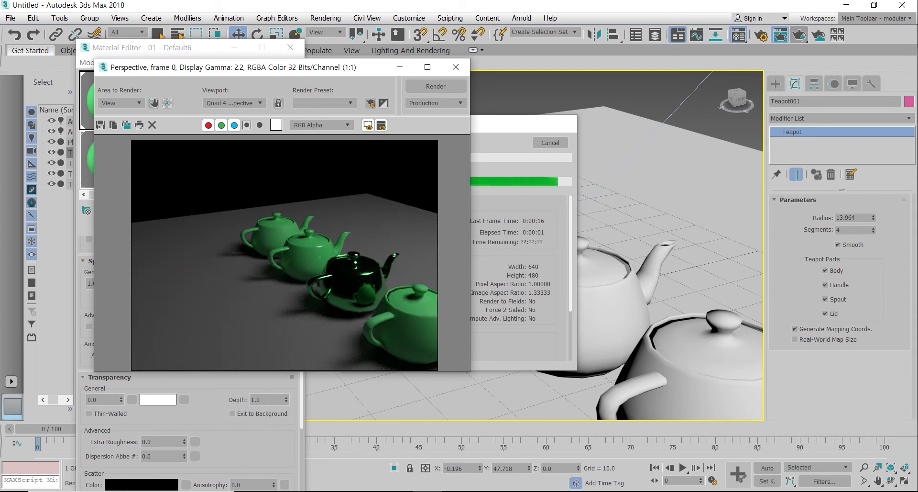
{"action": "left_click", "coordinate": [456, 67]}
{"action": "scroll", "coordinate": [715, 175], "scroll_direction": "up", "scroll_amount": 8}
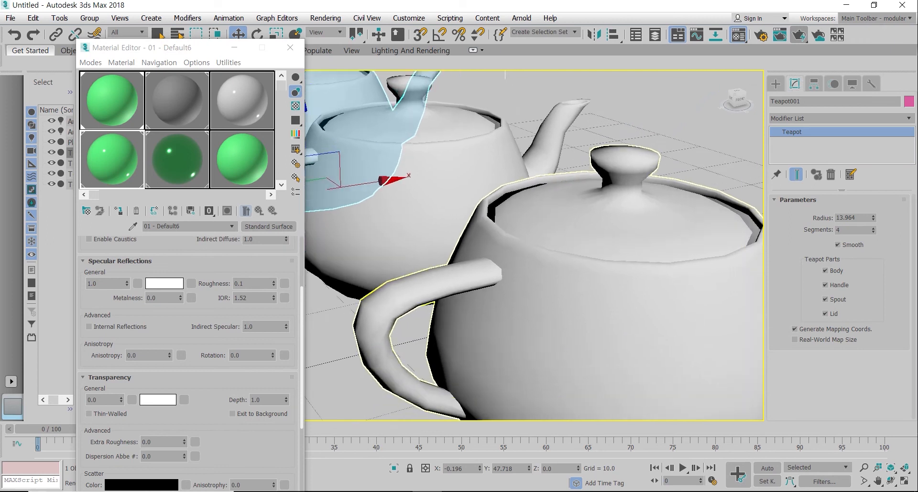
- Swap the last two teapots so the metallic one ends the row and the other stands third at about Y -16
{"action": "scroll", "coordinate": [436, 272], "scroll_direction": "down", "scroll_amount": 6}
{"action": "left_click", "coordinate": [497, 283]}
{"action": "left_click", "coordinate": [589, 325]}
{"action": "left_click", "coordinate": [483, 277], "text": "ctrl"}
{"action": "left_click_drag", "start_coordinate": [514, 270], "coordinate": [610, 325]}
{"action": "left_click", "coordinate": [679, 363]}
{"action": "left_click_drag", "start_coordinate": [679, 363], "coordinate": [474, 260]}
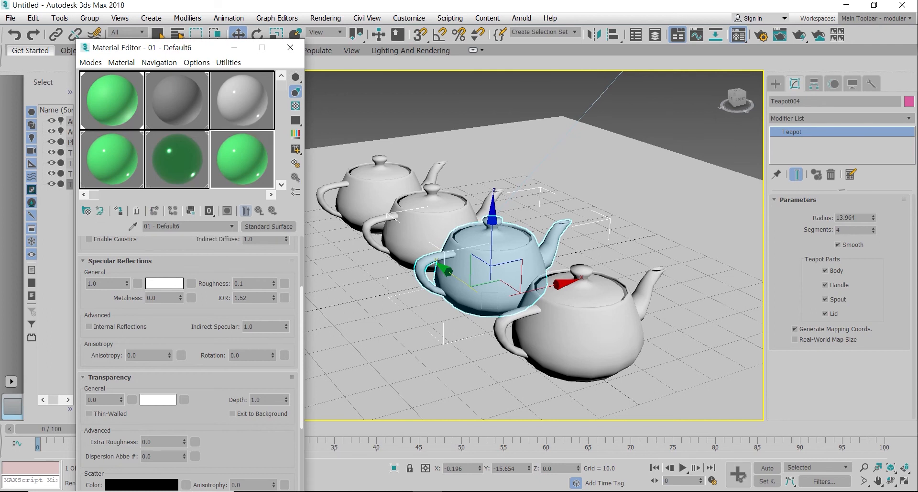
- Set the specular anisotropy of the green material in the sixth slot to 0.8
{"action": "scroll", "coordinate": [187, 363], "scroll_direction": "down", "scroll_amount": 3}
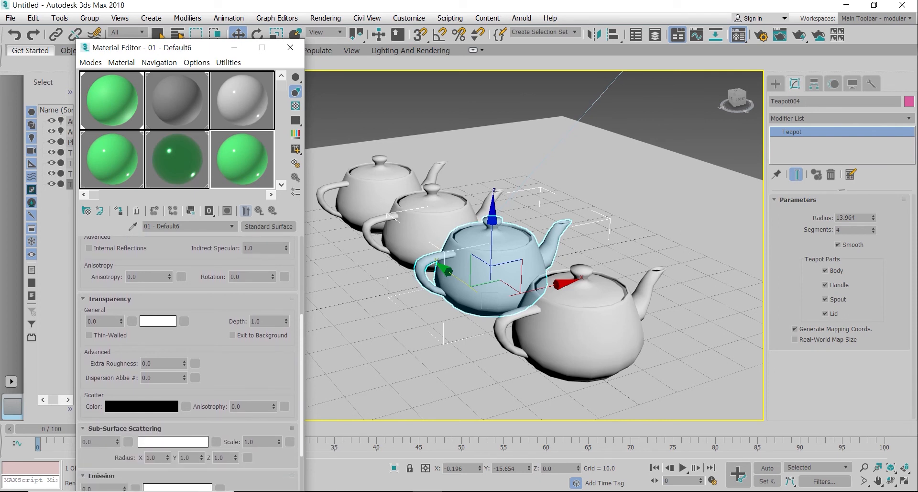
{"action": "scroll", "coordinate": [186, 363], "scroll_direction": "up", "scroll_amount": 3}
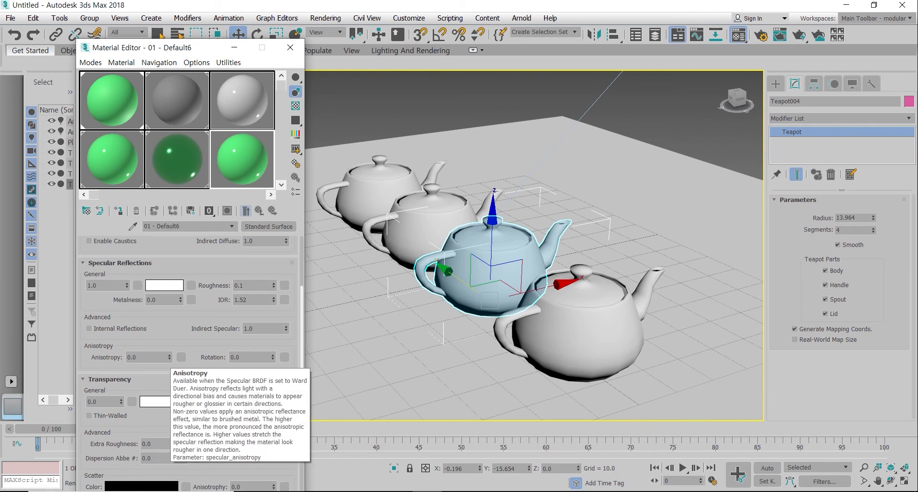
{"action": "left_click", "coordinate": [149, 356]}
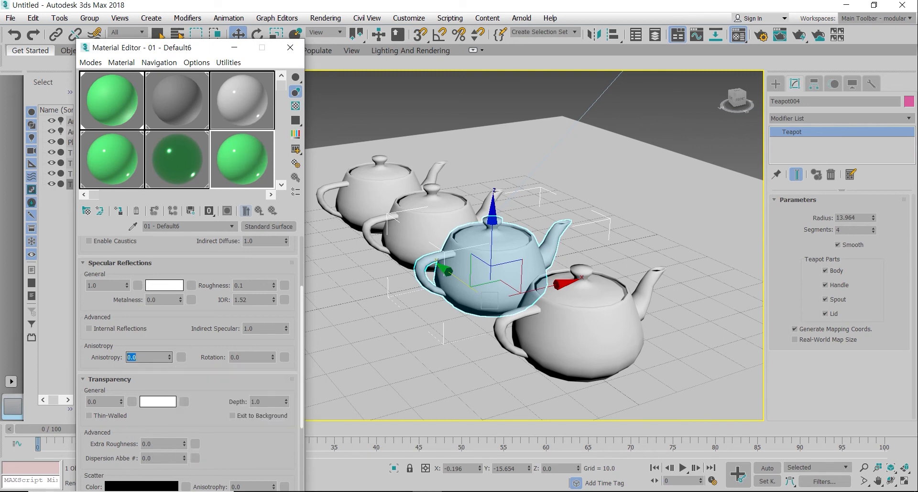
{"action": "type", "text": ".6"}
{"action": "key", "text": "Return"}
{"action": "type", "text": ".8"}
{"action": "key", "text": "Return"}
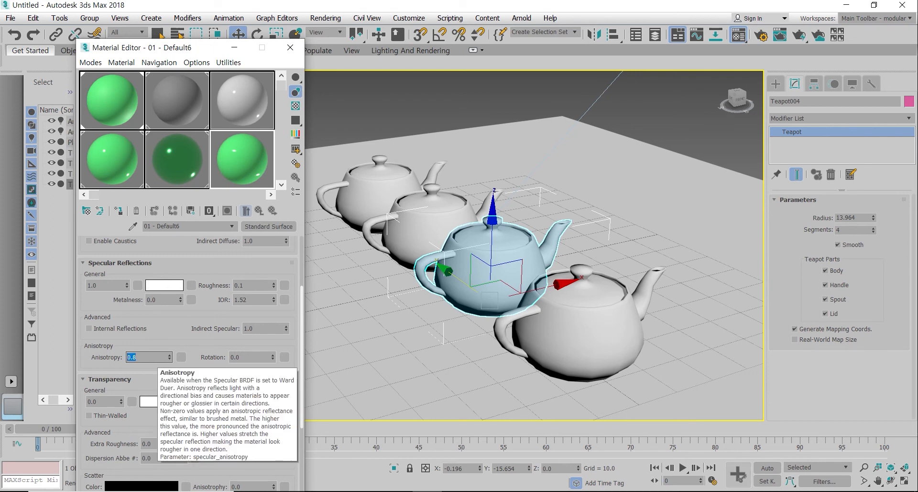
- Assign the anisotropic material to the third teapot under the name 01 - Default6df and render a closer Perspective view
{"action": "left_click_drag", "start_coordinate": [242, 159], "coordinate": [451, 232]}
{"action": "left_click", "coordinate": [381, 243]}
{"action": "type", "text": "df"}
{"action": "left_click", "coordinate": [471, 294]}
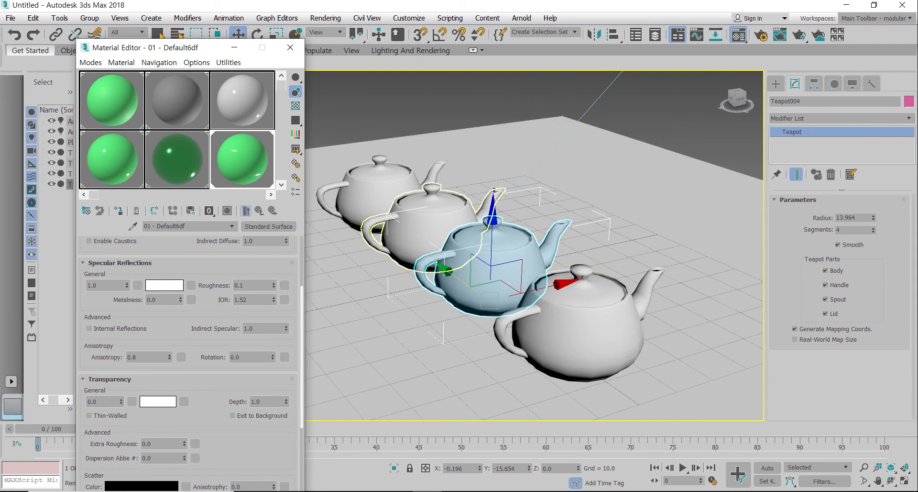
{"action": "left_click", "coordinate": [799, 35]}
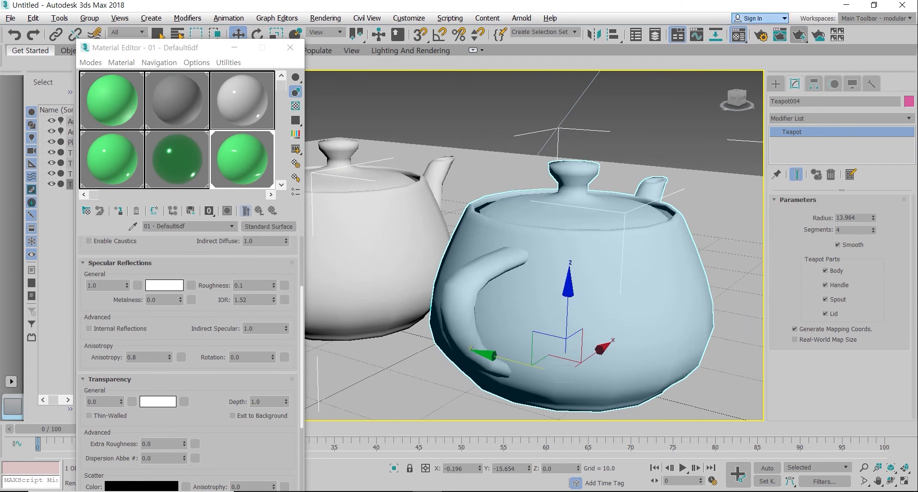
{"action": "key", "text": "shift+q"}
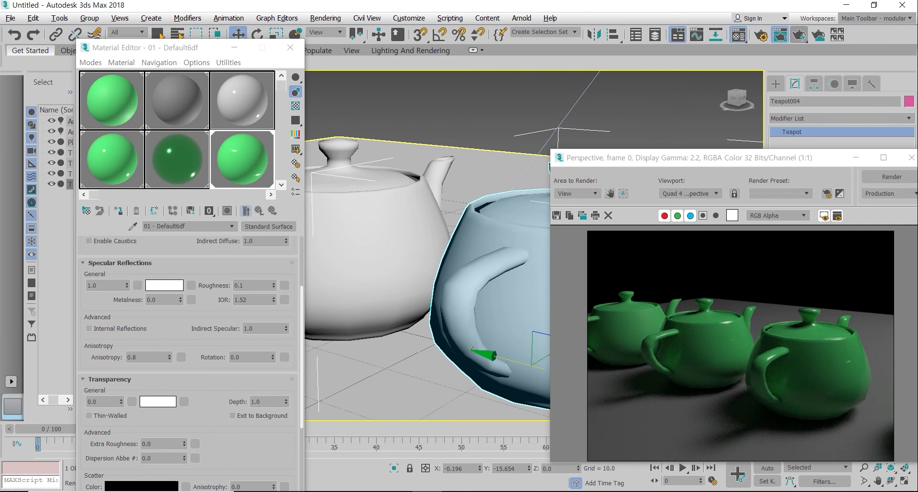
- Raise the specular weight of 01 - Default6, give 01 - Default6df specular weight 3.0 and roughness 0.3, and render the teapots again
{"action": "scroll", "coordinate": [187, 364], "scroll_direction": "down", "scroll_amount": 5}
{"action": "left_click", "coordinate": [112, 158]}
{"action": "scroll", "coordinate": [186, 364], "scroll_direction": "up", "scroll_amount": 5}
{"action": "left_click", "coordinate": [88, 280]}
{"action": "left_click_drag", "start_coordinate": [126, 280], "coordinate": [127, 245]}
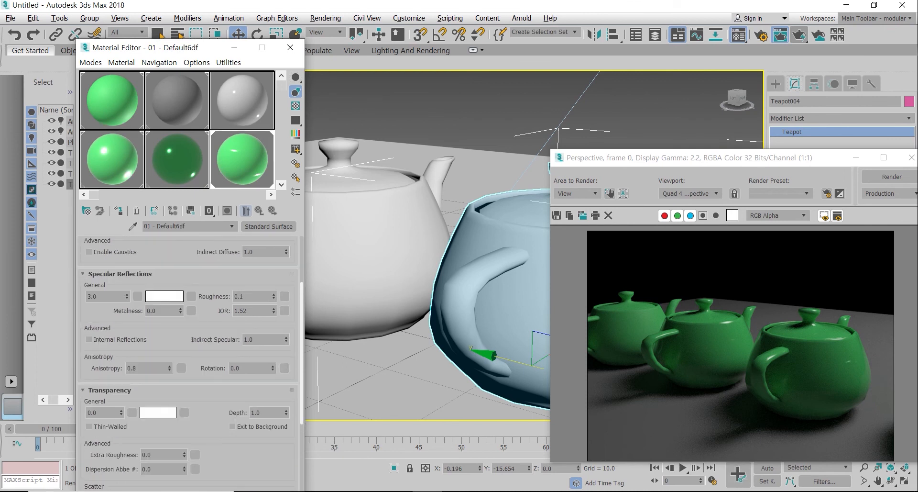
{"action": "key", "text": "shift+q"}
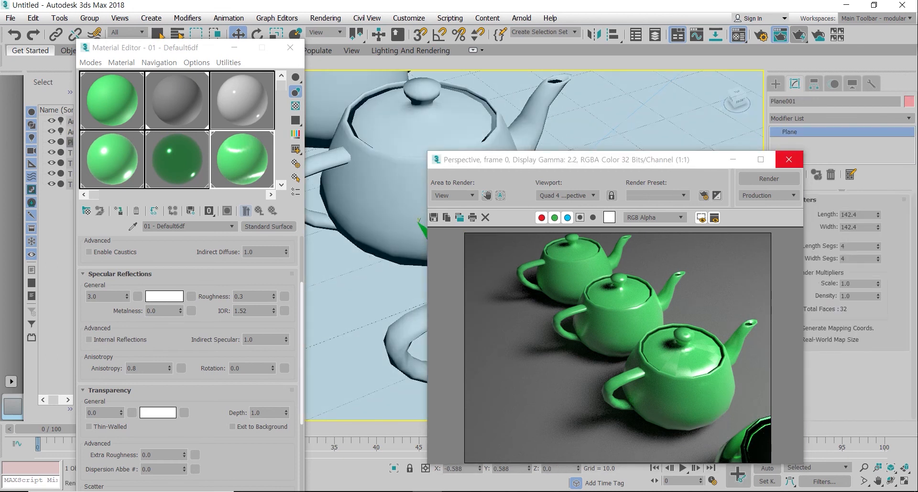
{"action": "left_click", "coordinate": [789, 159]}
- Create two spheres beside the teapots, raise them above the plane and give them the green materials for comparison
{"action": "scroll", "coordinate": [485, 253], "scroll_direction": "down", "scroll_amount": 5}
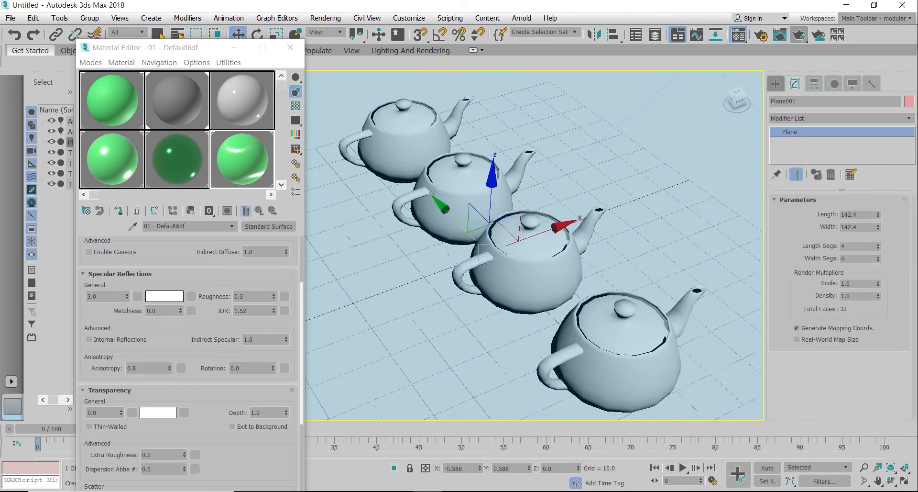
{"action": "left_click", "coordinate": [776, 84]}
{"action": "left_click", "coordinate": [777, 101]}
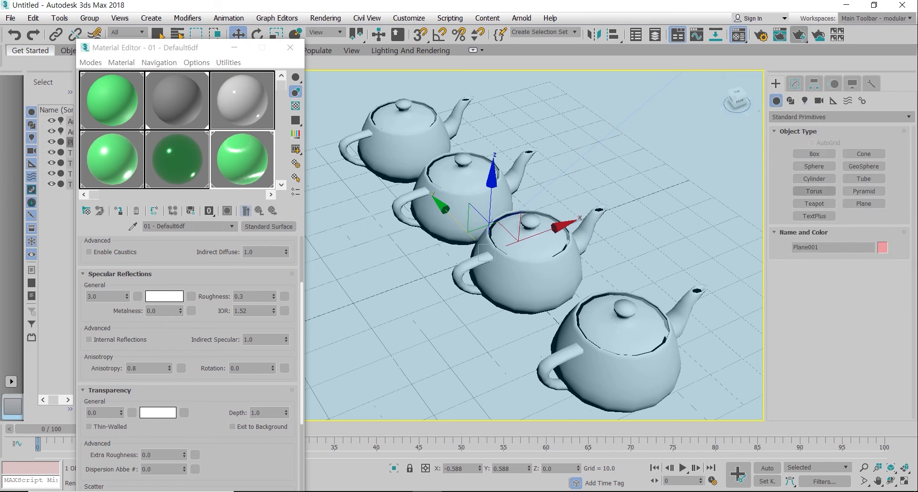
{"action": "left_click", "coordinate": [814, 166]}
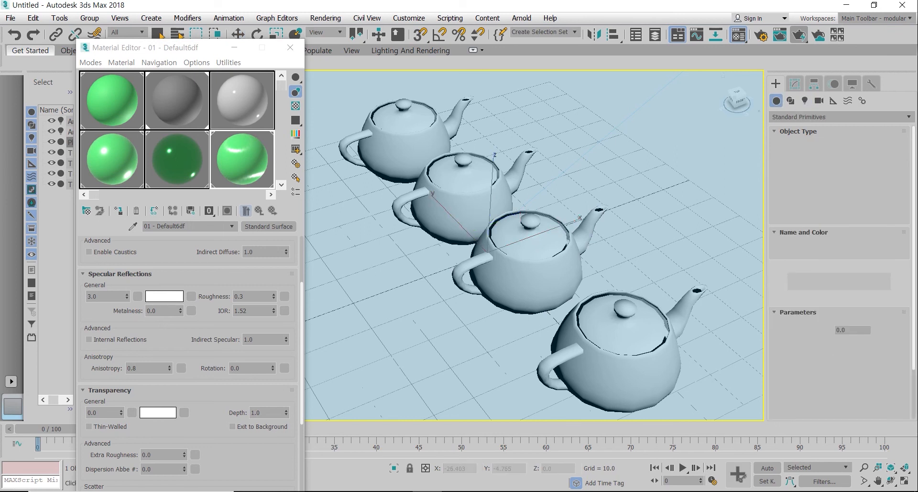
{"action": "left_click_drag", "start_coordinate": [353, 250], "coordinate": [404, 250]}
{"action": "left_click_drag", "start_coordinate": [410, 316], "coordinate": [467, 316]}
{"action": "right_click", "coordinate": [467, 316]}
{"action": "middle_click_drag", "start_coordinate": [467, 297], "coordinate": [466, 309], "text": "alt"}
{"action": "left_click", "coordinate": [347, 239], "text": "ctrl"}
{"action": "left_click_drag", "start_coordinate": [372, 229], "coordinate": [371, 194]}
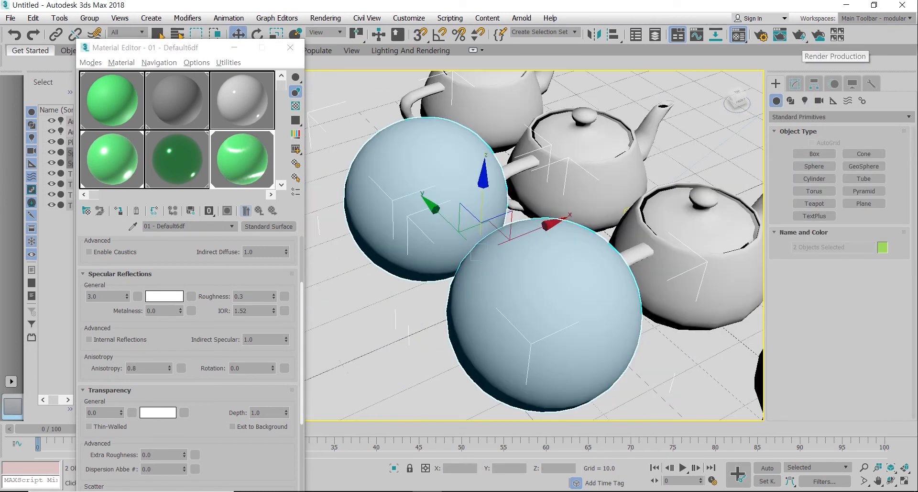
- Render the Perspective view to compare the highlights on the two spheres, then close the rendered frame
{"action": "left_click", "coordinate": [799, 35]}
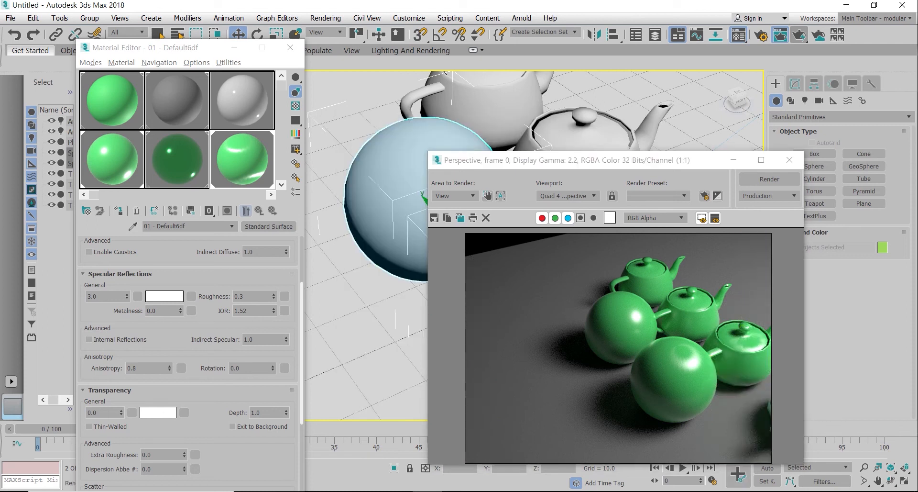
{"action": "left_click_drag", "start_coordinate": [680, 377], "coordinate": [713, 361]}
{"action": "mouse_move", "coordinate": [640, 328]}
{"action": "left_mouse_down"}
{"action": "mouse_move", "coordinate": [625, 309]}
{"action": "mouse_move", "coordinate": [639, 328]}
{"action": "left_mouse_up"}
{"action": "key", "text": "Escape"}
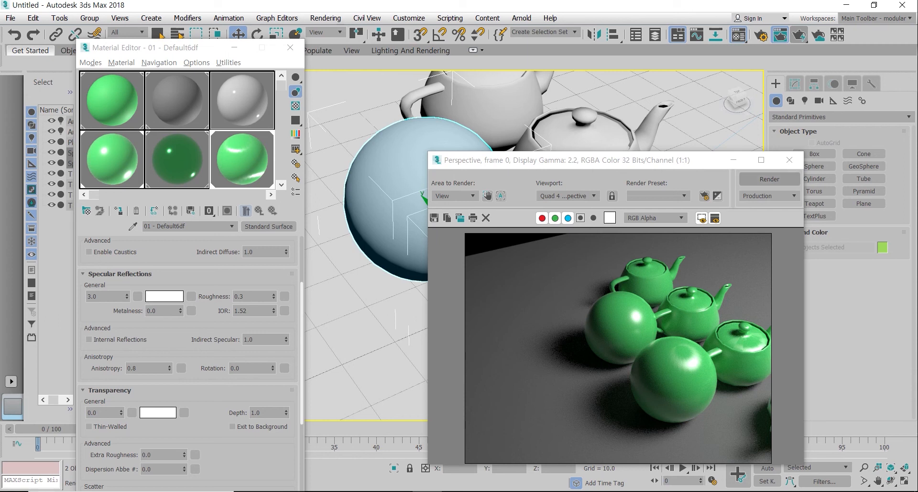
{"action": "left_click", "coordinate": [789, 159]}
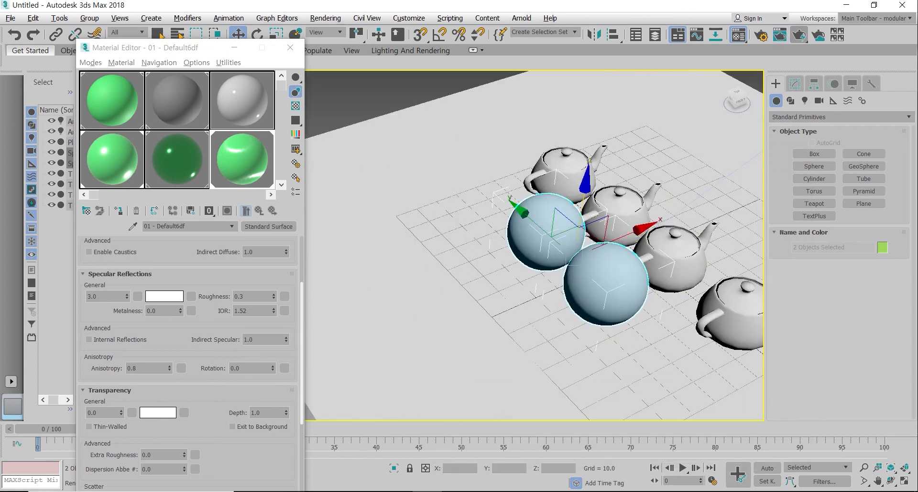
- Delete the two comparison spheres from the scene
{"action": "middle_click_drag", "start_coordinate": [680, 258], "coordinate": [588, 243]}
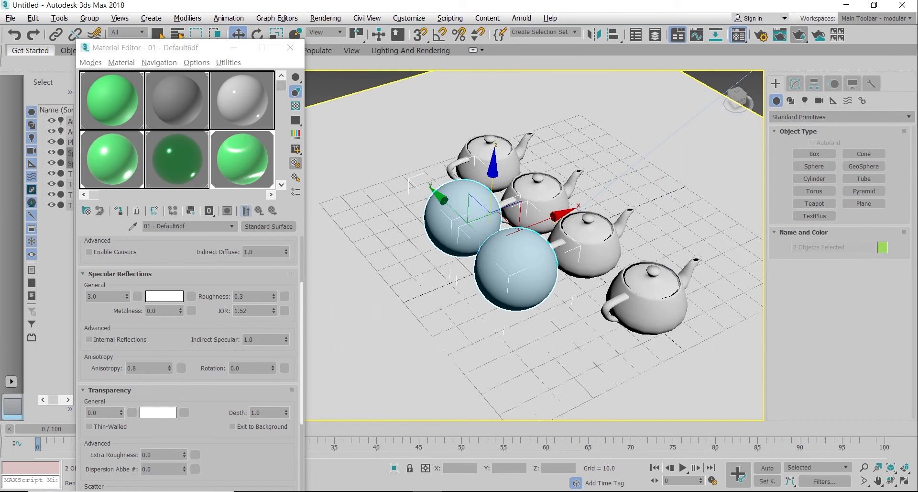
{"action": "left_click_drag", "start_coordinate": [281, 85], "coordinate": [281, 125]}
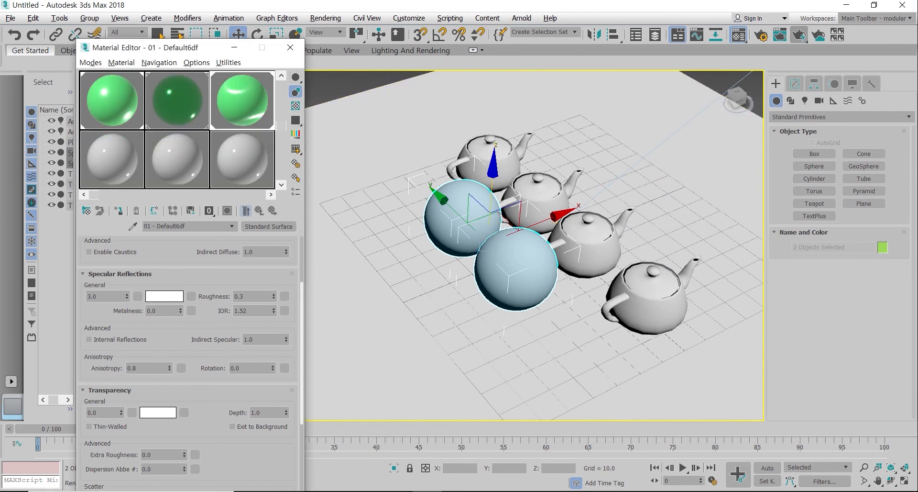
{"action": "key", "text": "Delete"}
- Select the third teapot and change the 13 - Default material to an Arnold Standard Surface
{"action": "left_click", "coordinate": [586, 244]}
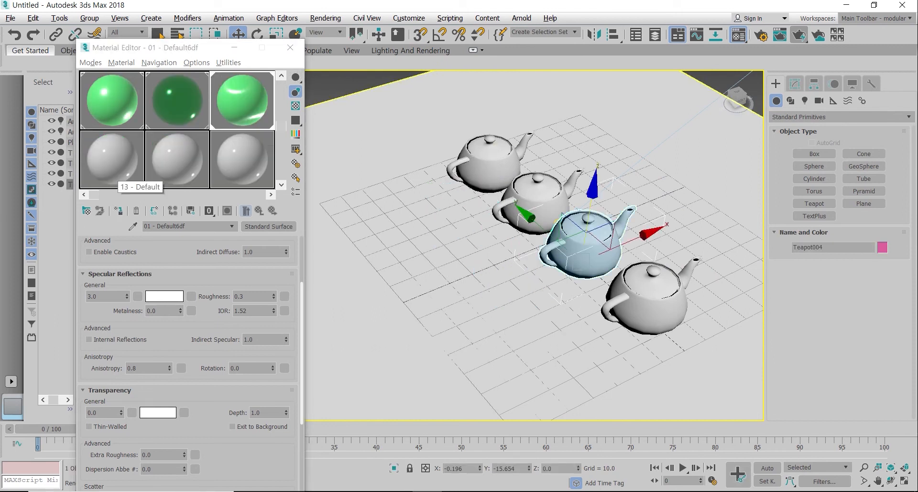
{"action": "left_click", "coordinate": [117, 170]}
{"action": "left_click", "coordinate": [150, 316]}
{"action": "left_click", "coordinate": [448, 171]}
{"action": "left_click", "coordinate": [268, 226]}
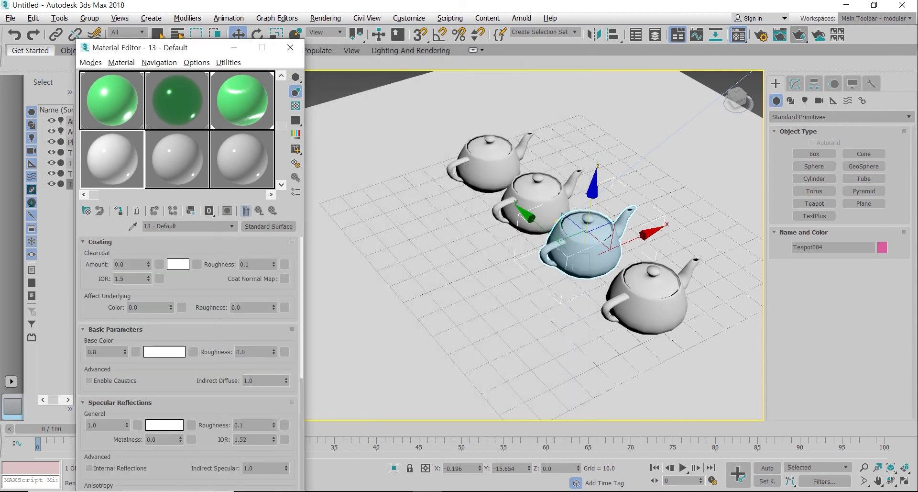
- Set the base color of 13 - Default to pink (red 0.937, green 0.325, blue 0.902) and assign it to the third teapot
{"action": "left_click", "coordinate": [164, 351]}
{"action": "left_click", "coordinate": [289, 89]}
{"action": "mouse_move", "coordinate": [289, 89]}
{"action": "left_mouse_down"}
{"action": "mouse_move", "coordinate": [280, 76]}
{"action": "mouse_move", "coordinate": [306, 97]}
{"action": "left_mouse_up"}
{"action": "left_click", "coordinate": [306, 80]}
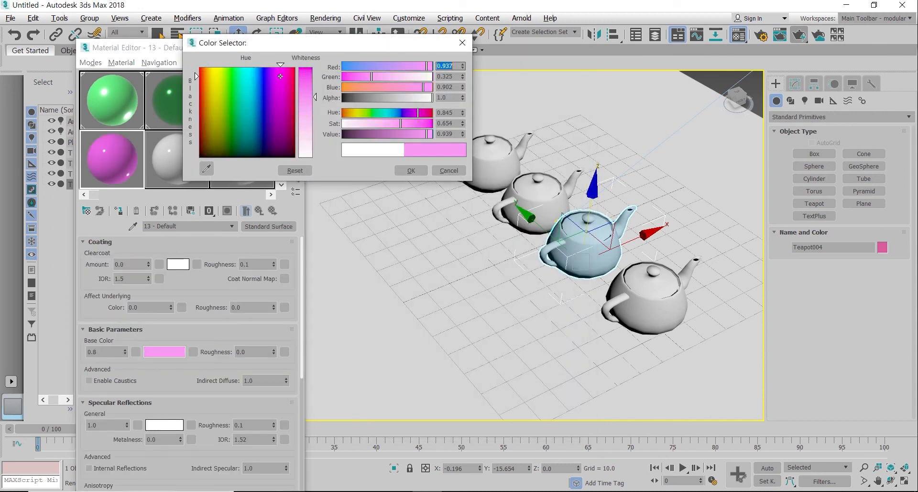
{"action": "left_click", "coordinate": [411, 170]}
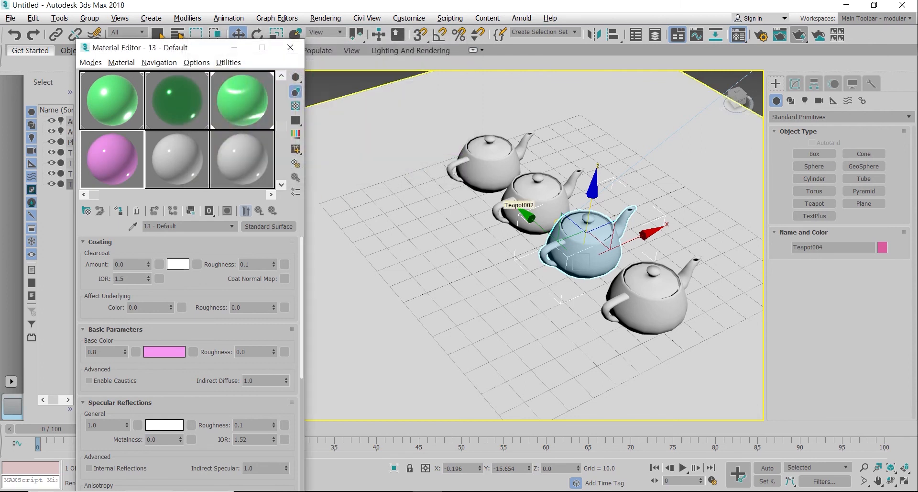
{"action": "left_click_drag", "start_coordinate": [557, 223], "coordinate": [564, 230]}
- Set the transparency of the pink 13 - Default material to 0.7
{"action": "middle_click_drag", "start_coordinate": [564, 229], "coordinate": [564, 200], "text": "alt"}
{"action": "scroll", "coordinate": [565, 211], "scroll_direction": "up", "scroll_amount": 2}
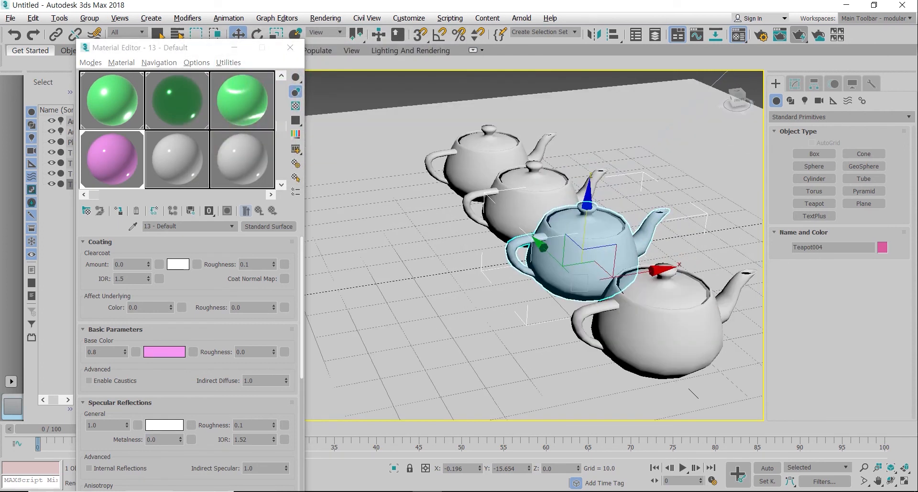
{"action": "scroll", "coordinate": [189, 364], "scroll_direction": "down", "scroll_amount": 5}
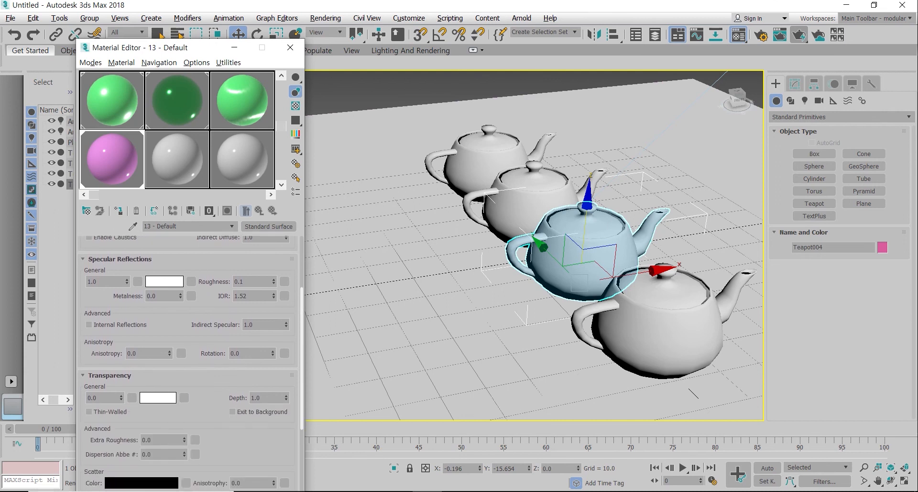
{"action": "scroll", "coordinate": [189, 364], "scroll_direction": "down", "scroll_amount": 1}
{"action": "double_click", "coordinate": [102, 362]}
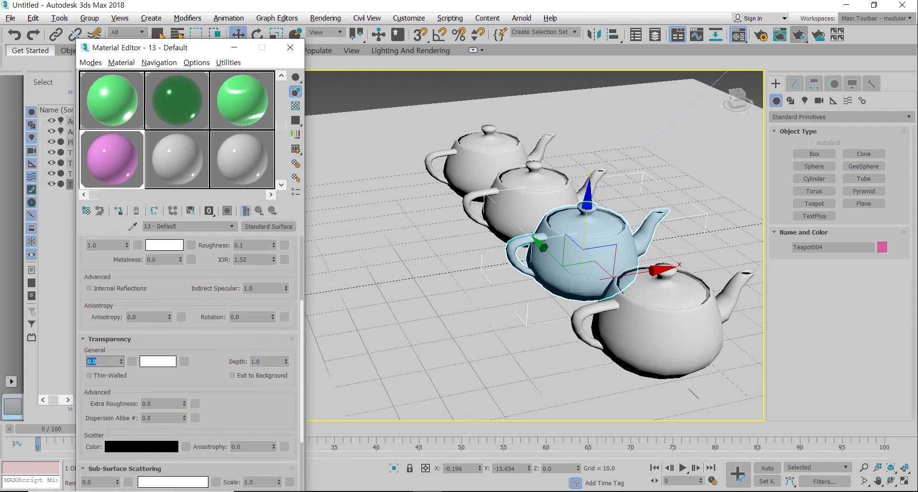
{"action": "type", "text": "0.7"}
{"action": "key", "text": "Return"}
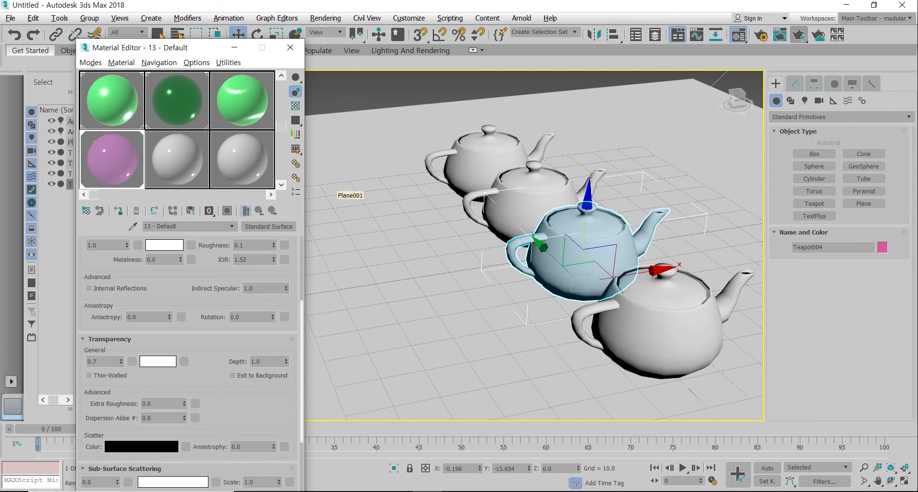
- Render a closer Perspective view of the row to check the transparent pink teapot
{"action": "middle_click_drag", "start_coordinate": [574, 260], "coordinate": [538, 275], "text": "alt"}
{"action": "scroll", "coordinate": [576, 278], "scroll_direction": "up", "scroll_amount": 3}
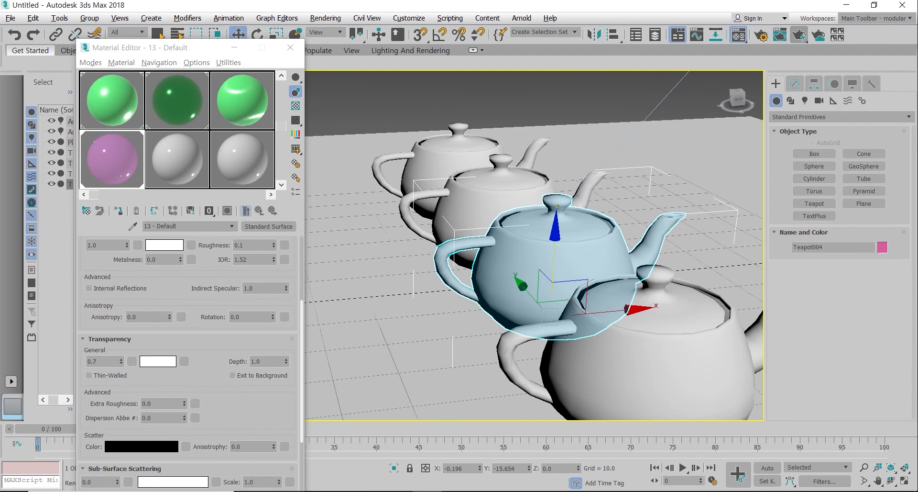
{"action": "left_click", "coordinate": [798, 35]}
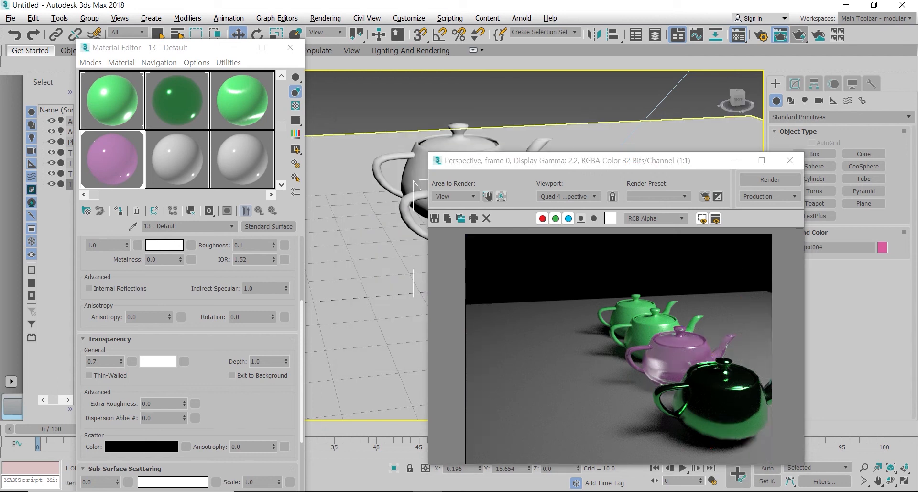
- Enable Thin-Walled transparency on the pink 13 - Default material and render the Perspective view again
{"action": "scroll", "coordinate": [187, 362], "scroll_direction": "down", "scroll_amount": 3}
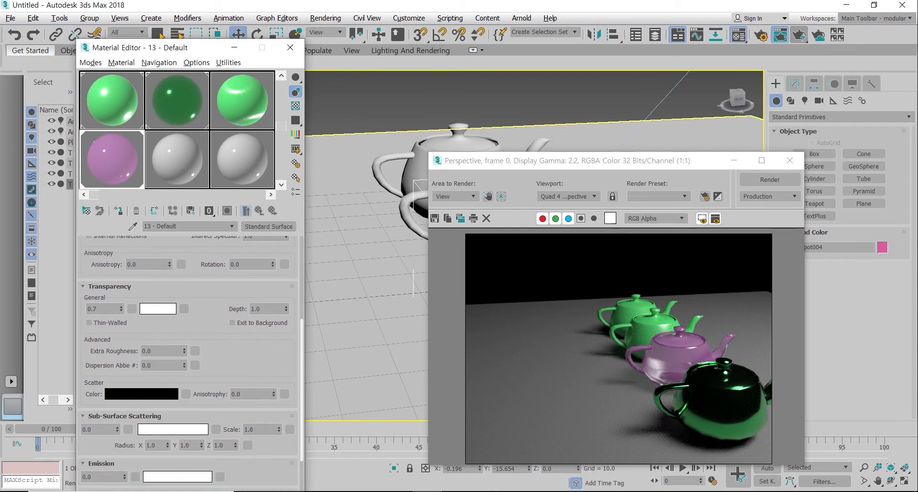
{"action": "left_click", "coordinate": [89, 322]}
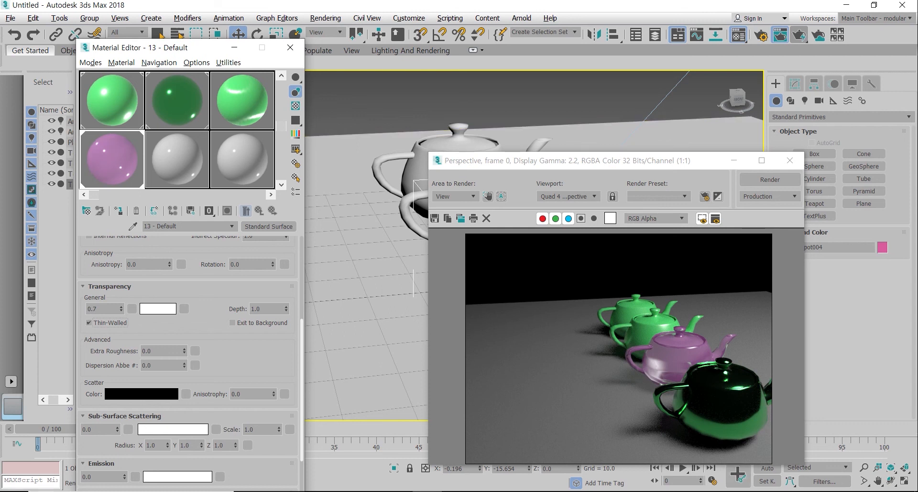
{"action": "left_click", "coordinate": [790, 160]}
{"action": "left_click", "coordinate": [799, 35]}
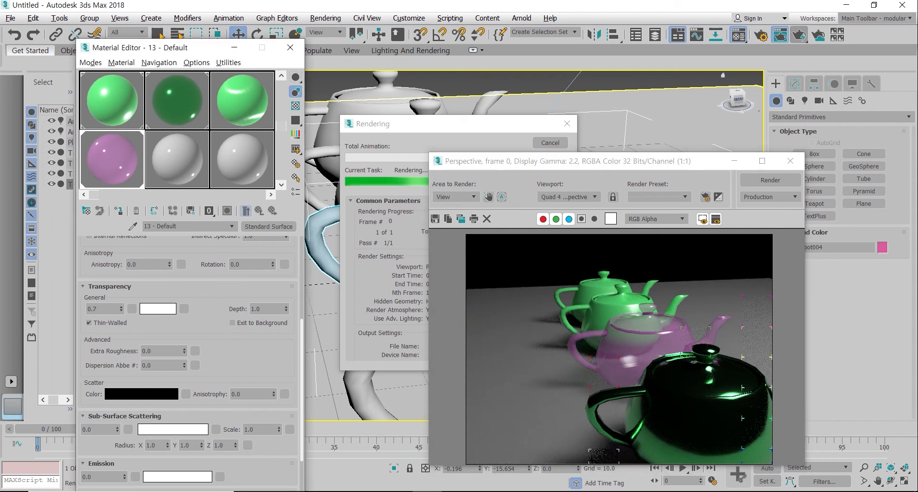
- Set the transparency color of 13 - Default to blue (red 0.165, green 0.106, blue 0.949) and render the row
{"action": "left_click", "coordinate": [157, 308]}
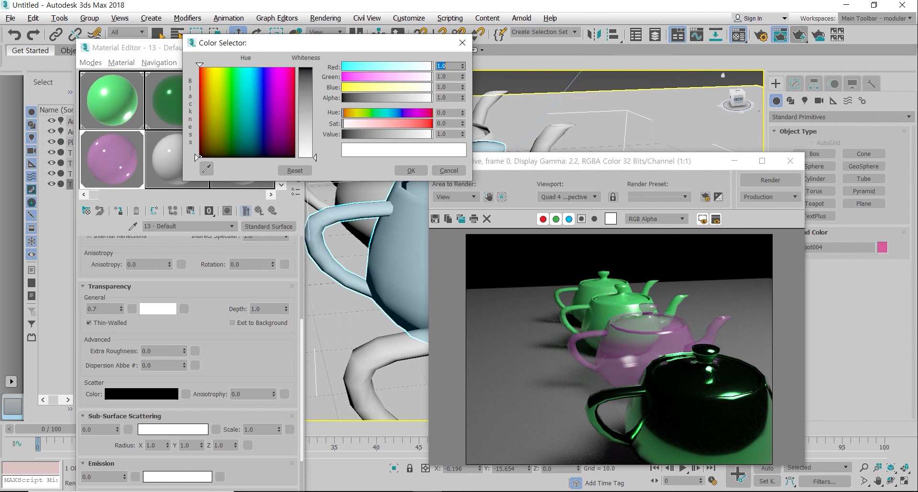
{"action": "left_click", "coordinate": [265, 72]}
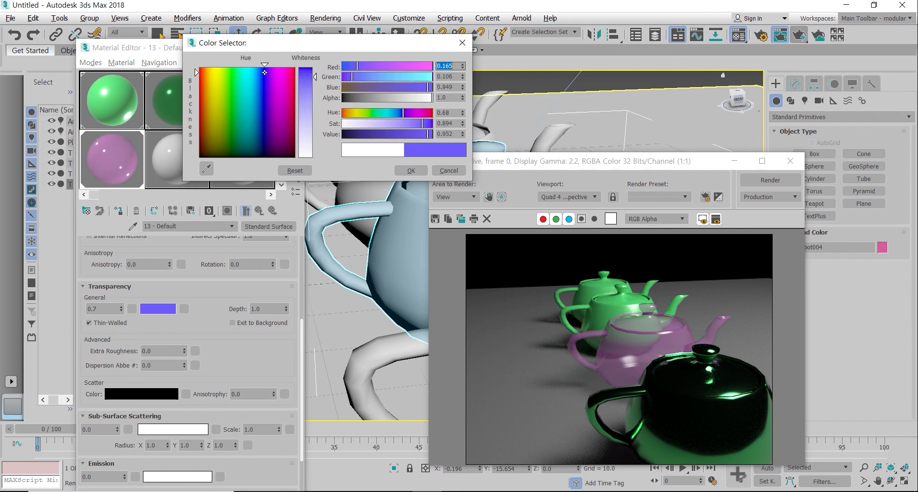
{"action": "left_click", "coordinate": [411, 170]}
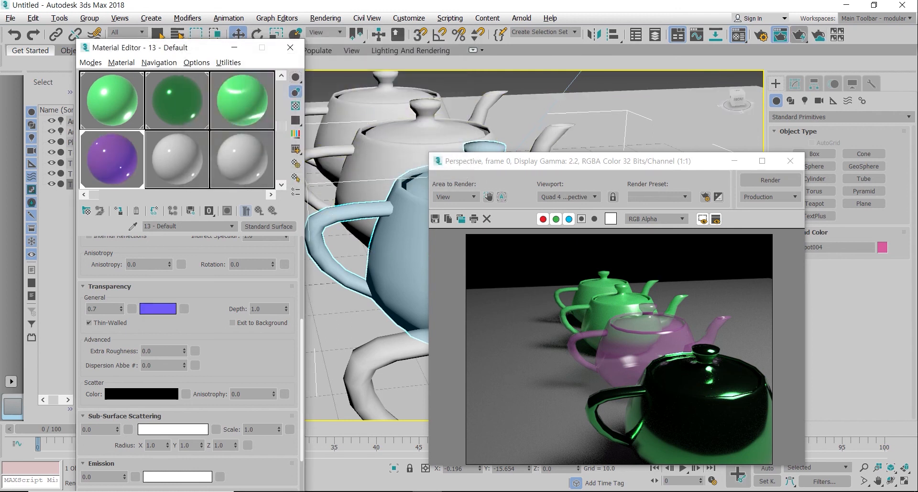
{"action": "key", "text": "shift+q"}
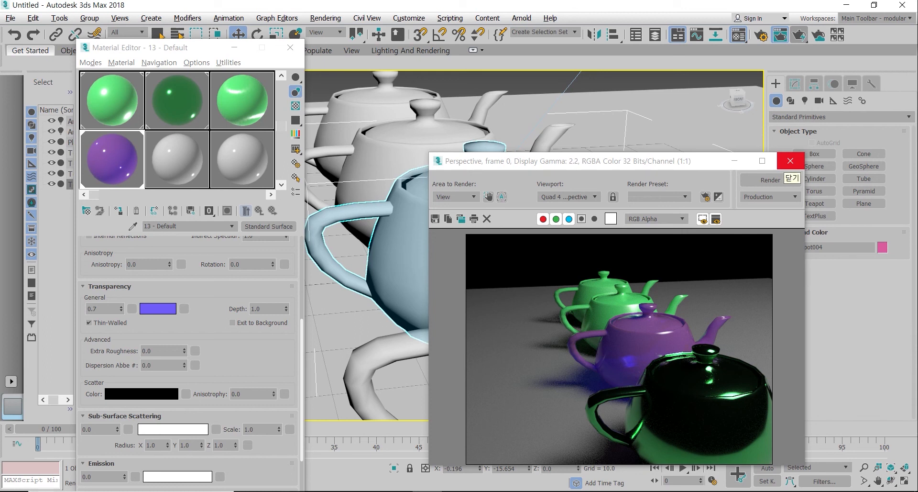
{"action": "left_click", "coordinate": [790, 161]}
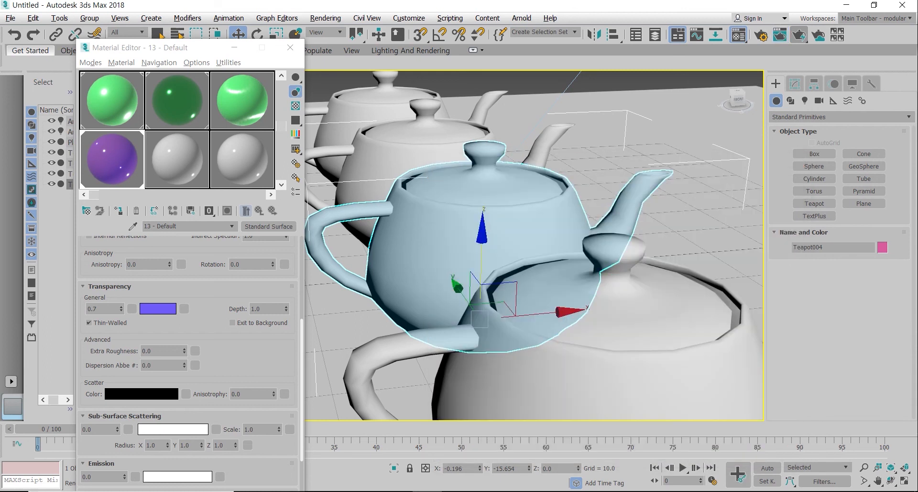
- Set the clearcoat color of the green 01 - Default material to pink
{"action": "scroll", "coordinate": [187, 364], "scroll_direction": "up", "scroll_amount": 6}
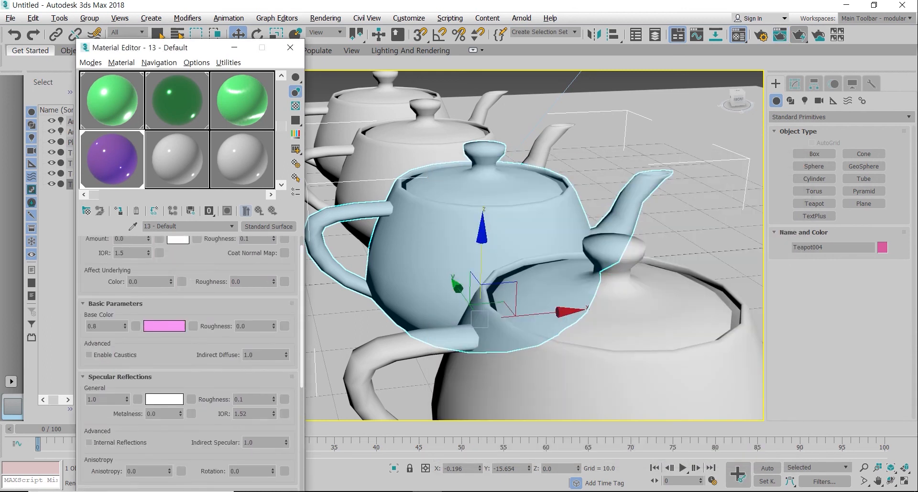
{"action": "left_click", "coordinate": [112, 100]}
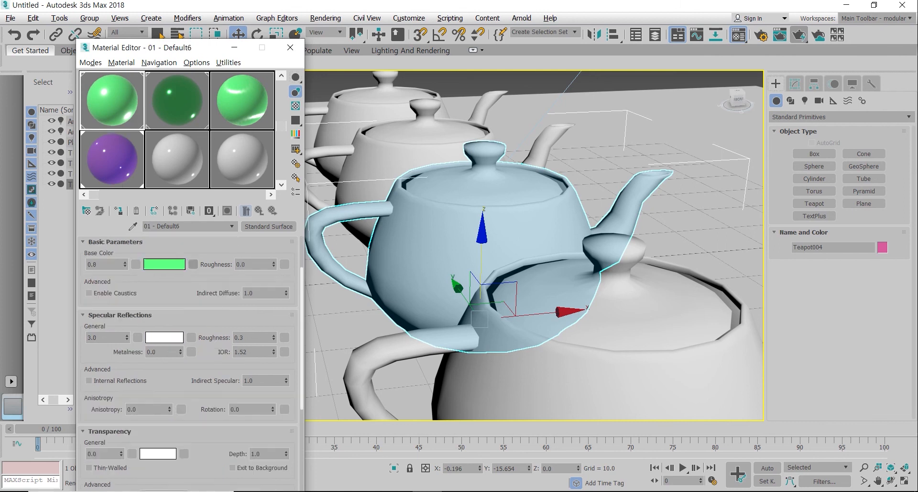
{"action": "left_click_drag", "start_coordinate": [281, 125], "coordinate": [281, 88]}
{"action": "left_click", "coordinate": [112, 100]}
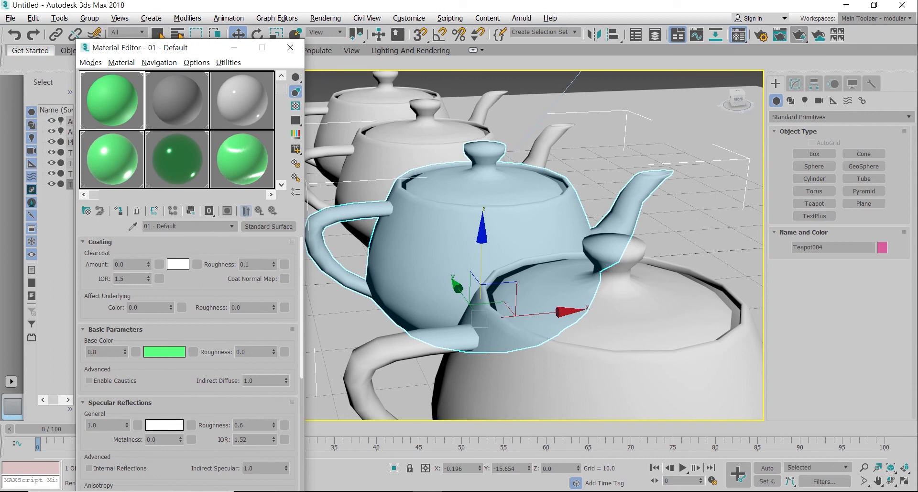
{"action": "left_click", "coordinate": [178, 264]}
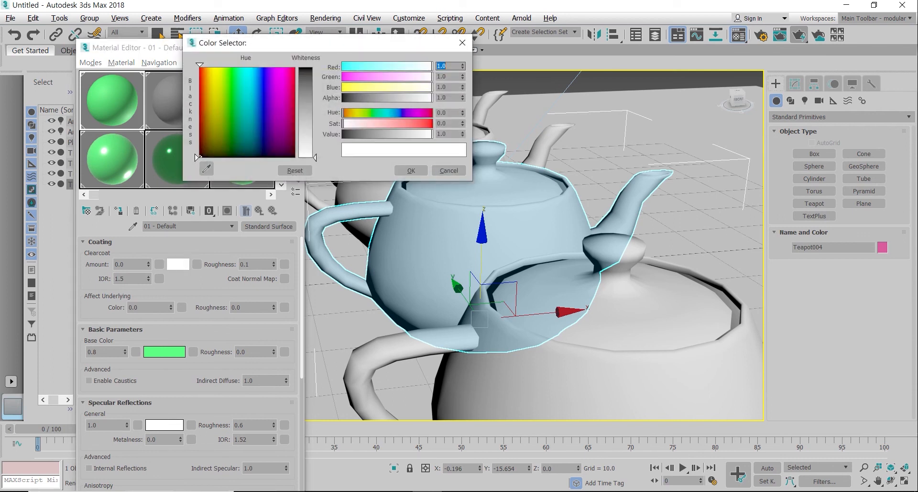
{"action": "left_click_drag", "start_coordinate": [275, 70], "coordinate": [286, 70]}
{"action": "left_click_drag", "start_coordinate": [314, 158], "coordinate": [313, 75]}
{"action": "key", "text": "Return"}
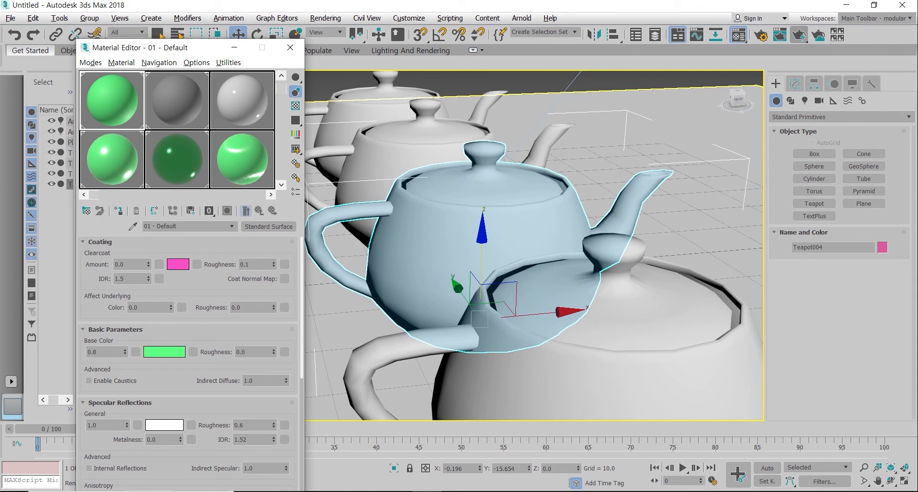
- Try a clearcoat amount of 0.5 on 01 - Default, then set it to 1.10
{"action": "double_click", "coordinate": [130, 264]}
{"action": "type", "text": "0.5"}
{"action": "key", "text": "Return"}
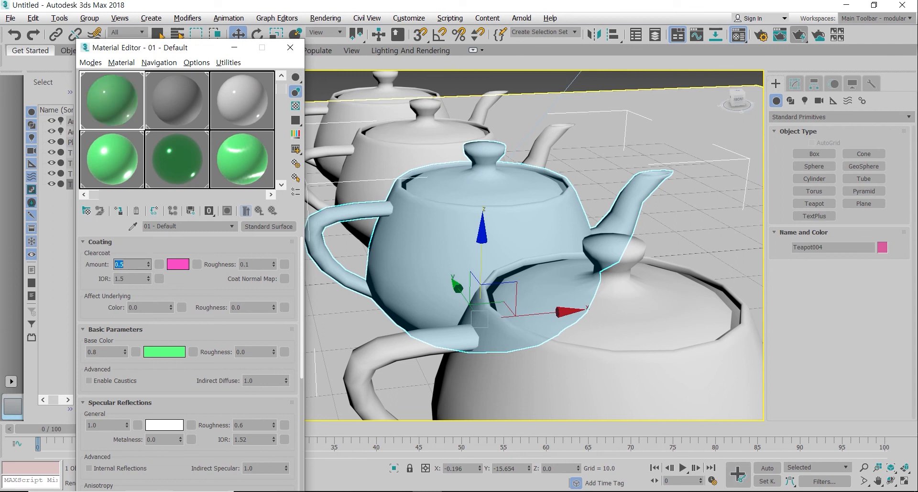
{"action": "type", "text": "1.10"}
{"action": "key", "text": "Return"}
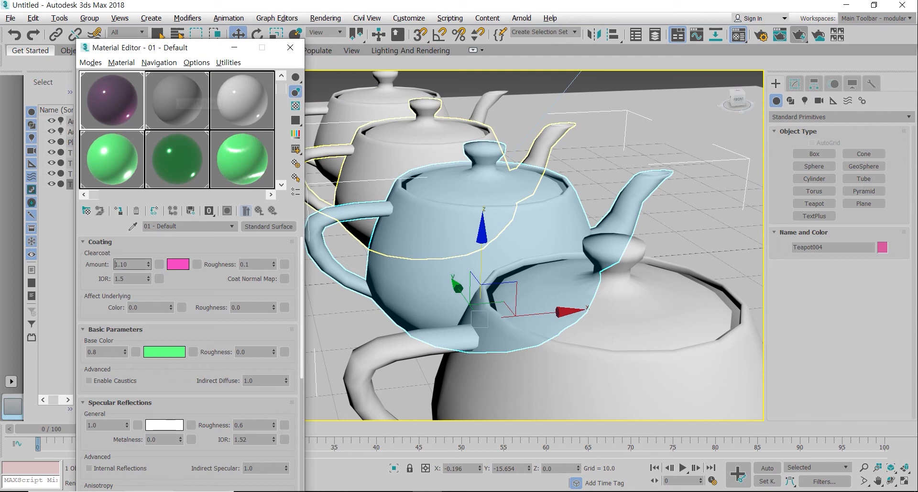
- Select the Arnold light above the teapots, set its exposure to 1, and render the Perspective view
{"action": "scroll", "coordinate": [190, 364], "scroll_direction": "down", "scroll_amount": 3}
{"action": "left_click_drag", "start_coordinate": [281, 89], "coordinate": [281, 138]}
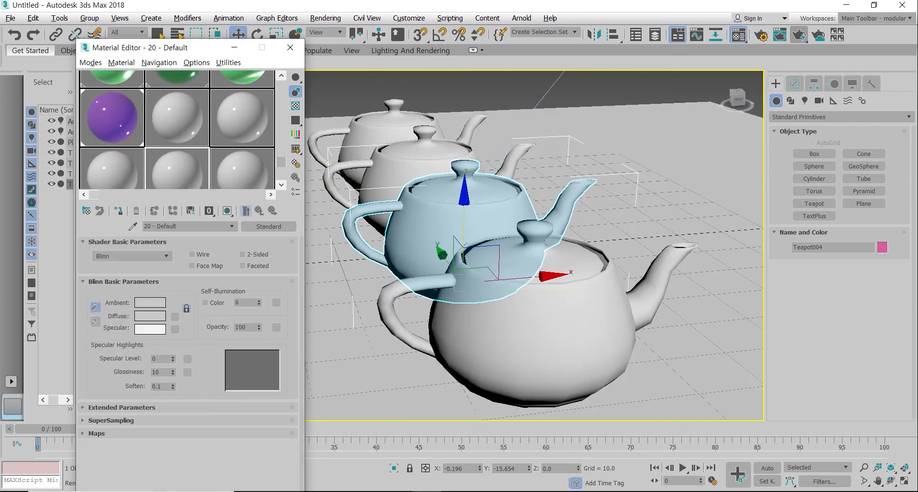
{"action": "scroll", "coordinate": [435, 177], "scroll_direction": "down", "scroll_amount": 8}
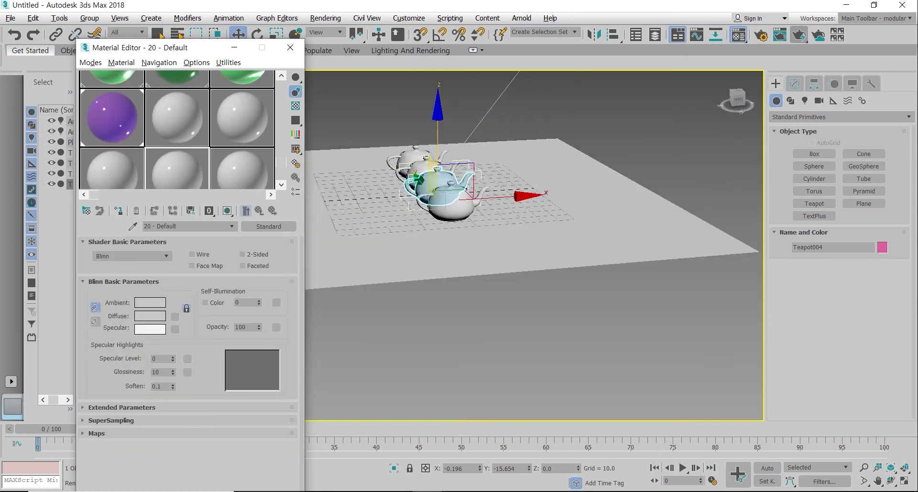
{"action": "middle_click_drag", "start_coordinate": [435, 179], "coordinate": [454, 265]}
{"action": "left_click", "coordinate": [587, 115]}
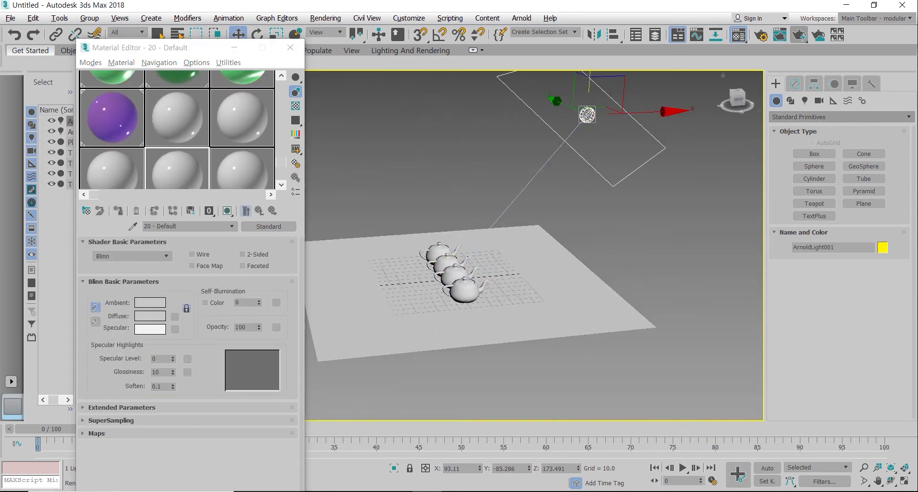
{"action": "left_click", "coordinate": [795, 84]}
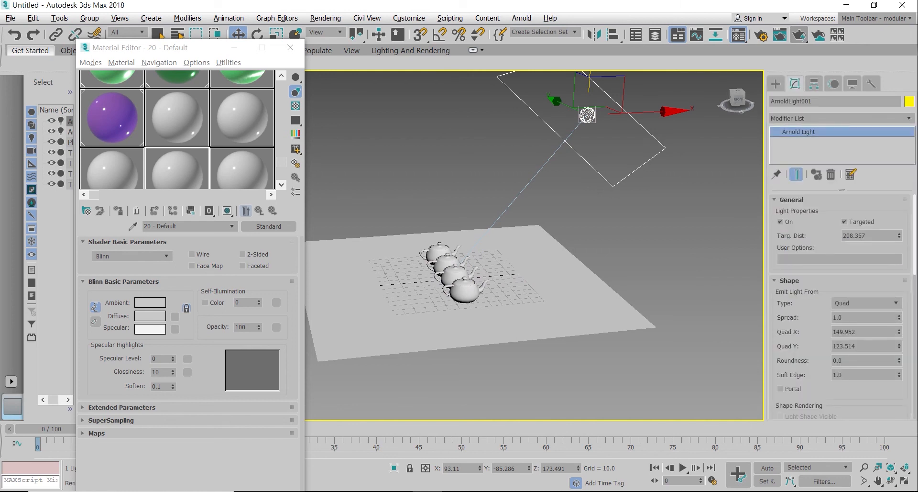
{"action": "scroll", "coordinate": [840, 306], "scroll_direction": "down", "scroll_amount": 5}
{"action": "double_click", "coordinate": [845, 346]}
{"action": "type", "text": "1"}
{"action": "key", "text": "Return"}
{"action": "scroll", "coordinate": [404, 282], "scroll_direction": "up", "scroll_amount": 7}
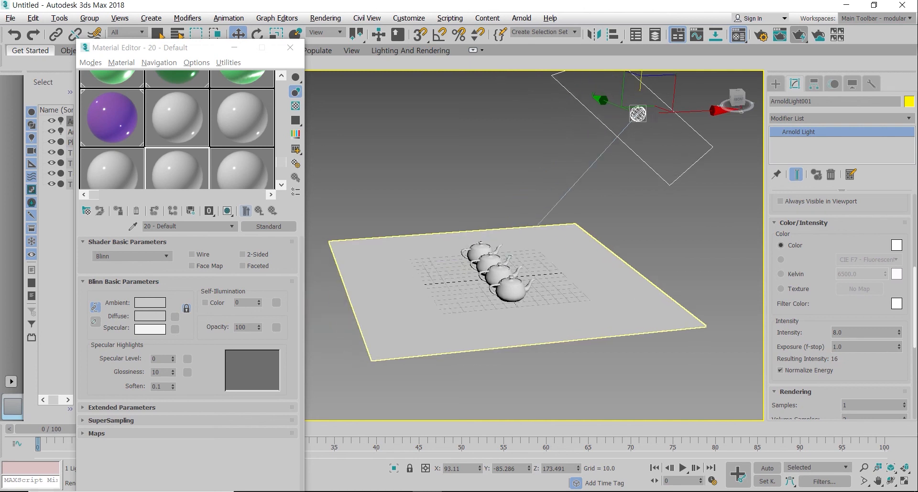
{"action": "left_click", "coordinate": [799, 34]}
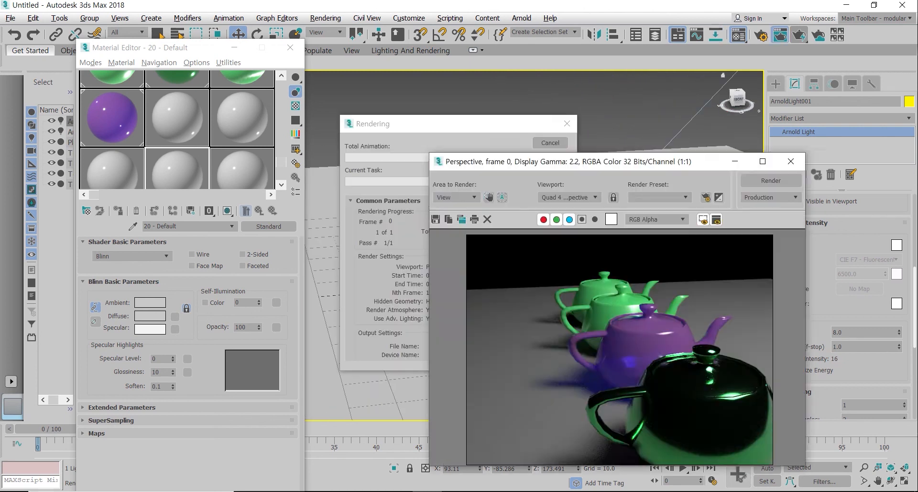
- Raise the Arnold light's exposure to 4 and render the teapot row again
{"action": "double_click", "coordinate": [862, 346]}
{"action": "type", "text": "4"}
{"action": "key", "text": "Return"}
{"action": "key", "text": "shift+q"}
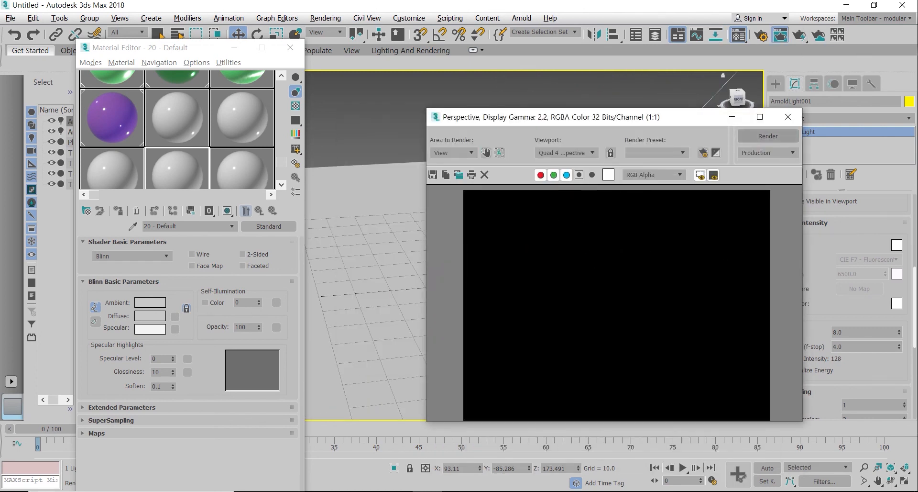
- Set the Arnold light's exposure to 8 and render the teapot row
{"action": "double_click", "coordinate": [862, 347]}
{"action": "type", "text": "8"}
{"action": "key", "text": "Return"}
{"action": "left_click", "coordinate": [799, 35]}
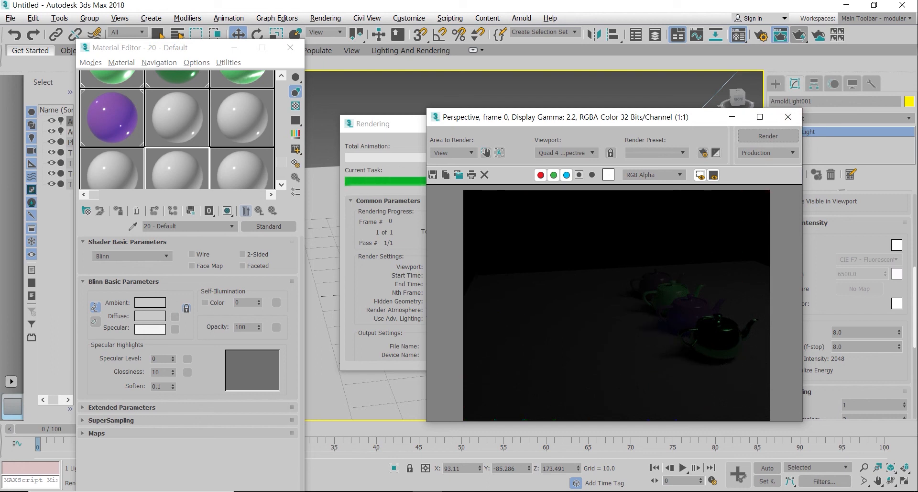
{"action": "left_click", "coordinate": [788, 117]}
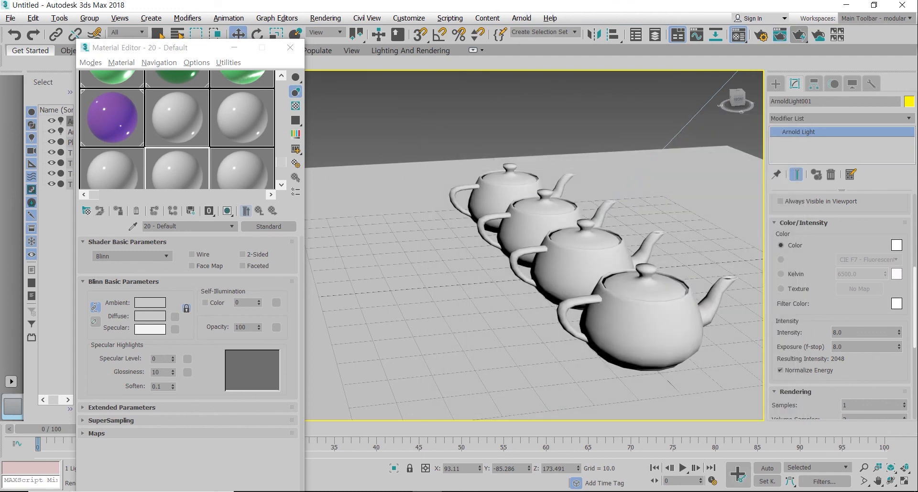
- Copy the third teapot to an empty spot beside the row, on its handle side
{"action": "left_click", "coordinate": [589, 275]}
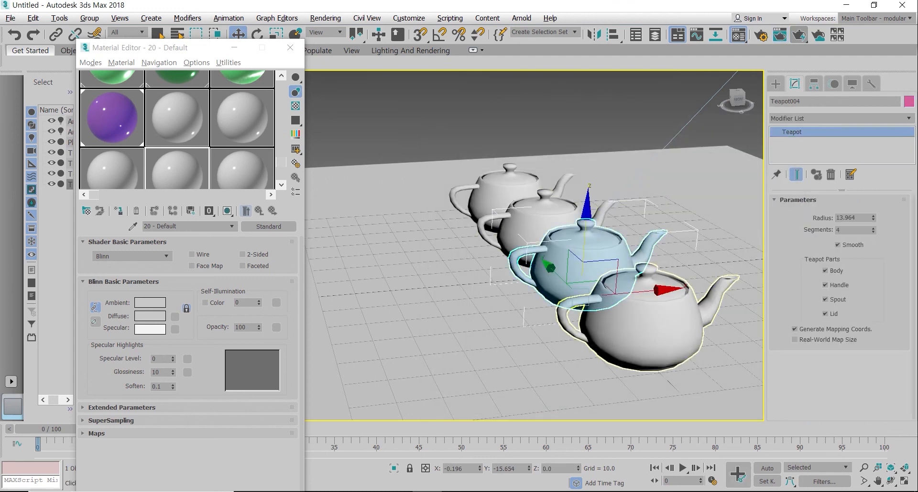
{"action": "mouse_move", "coordinate": [588, 275]}
{"action": "left_mouse_down", "text": "shift"}
{"action": "mouse_move", "coordinate": [445, 299]}
{"action": "mouse_move", "coordinate": [469, 285]}
{"action": "left_mouse_up", "text": "shift"}
{"action": "key", "text": "Return"}
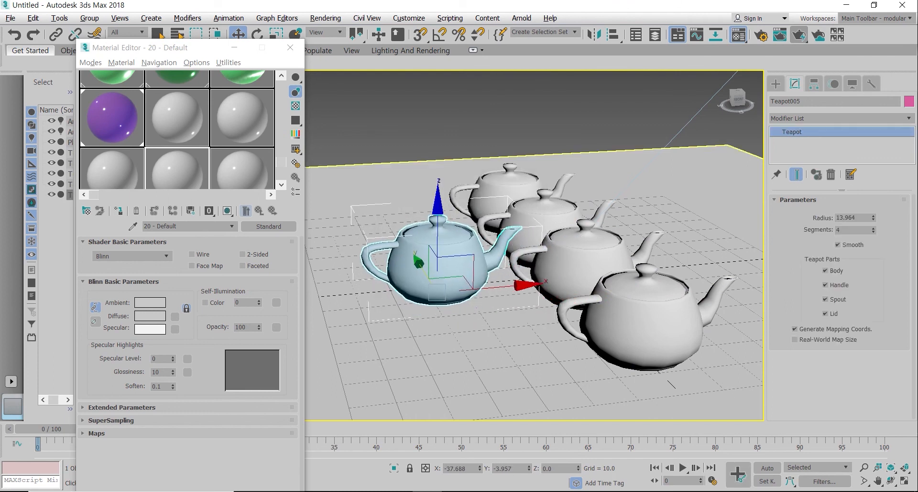
- Change the 14 - Default material to an Arnold Standard Surface
{"action": "left_click", "coordinate": [163, 111]}
{"action": "left_click", "coordinate": [177, 117]}
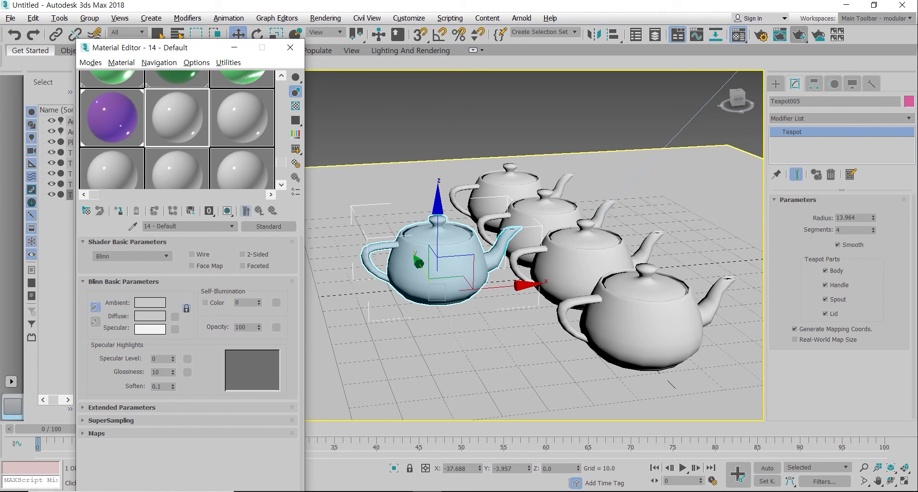
{"action": "left_click", "coordinate": [268, 226]}
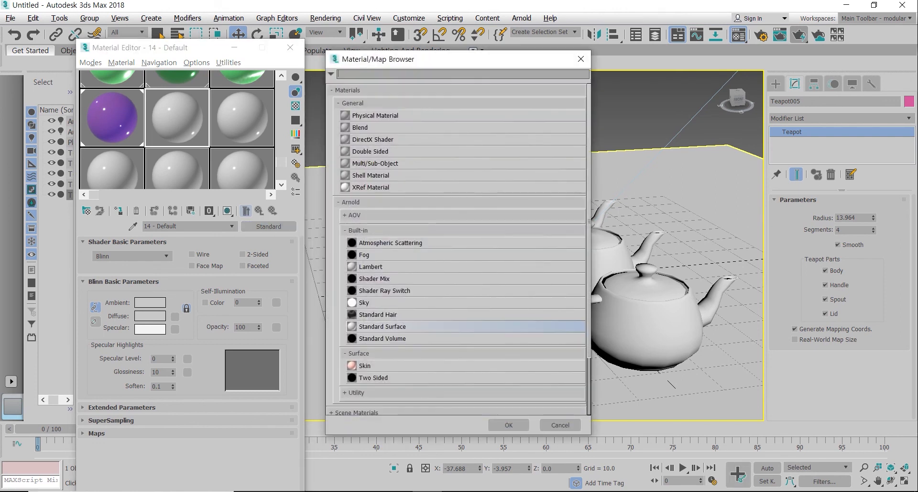
{"action": "key", "text": "Escape"}
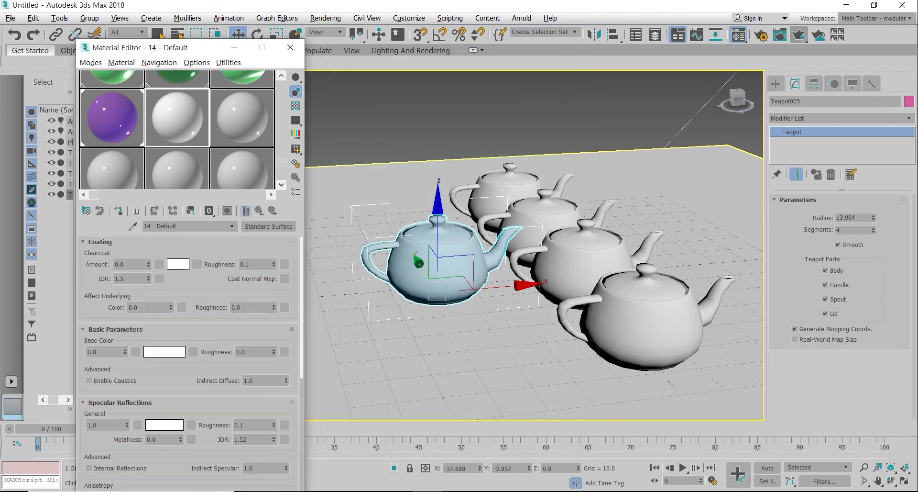
{"action": "scroll", "coordinate": [190, 363], "scroll_direction": "down", "scroll_amount": 3}
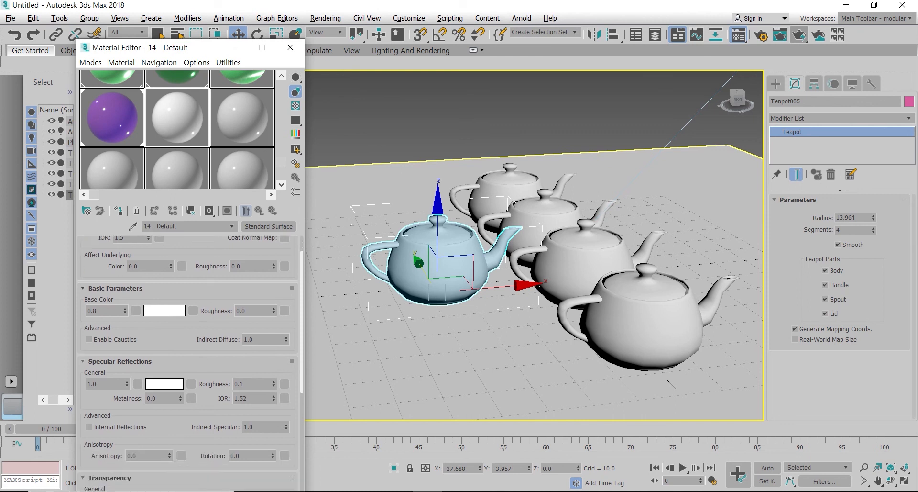
- Set the base color of 14 - Default to yellow (red 0.847, green 0.996, blue 0.145) and assign it to the copied teapot
{"action": "left_click", "coordinate": [164, 290]}
{"action": "left_click_drag", "start_coordinate": [225, 68], "coordinate": [218, 68]}
{"action": "left_click", "coordinate": [306, 81]}
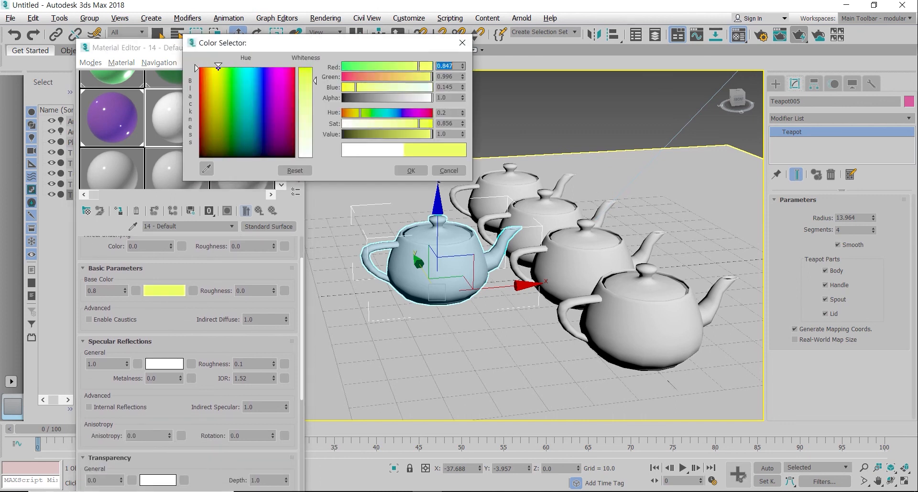
{"action": "left_click", "coordinate": [411, 170]}
{"action": "left_click_drag", "start_coordinate": [408, 222], "coordinate": [415, 229]}
- Render the scene to check the yellow teapot, then bring up the Sub-Surface Scattering and Emission settings of 14 - Default
{"action": "left_click", "coordinate": [799, 34]}
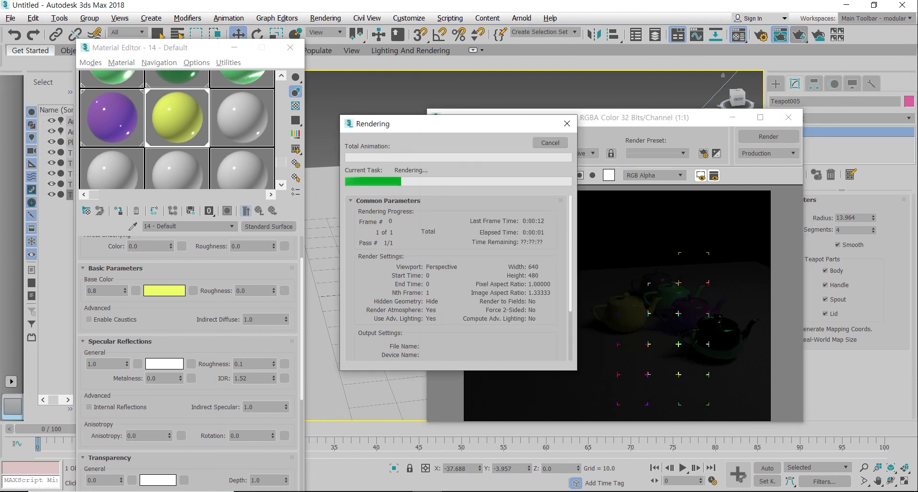
{"action": "left_click", "coordinate": [788, 118]}
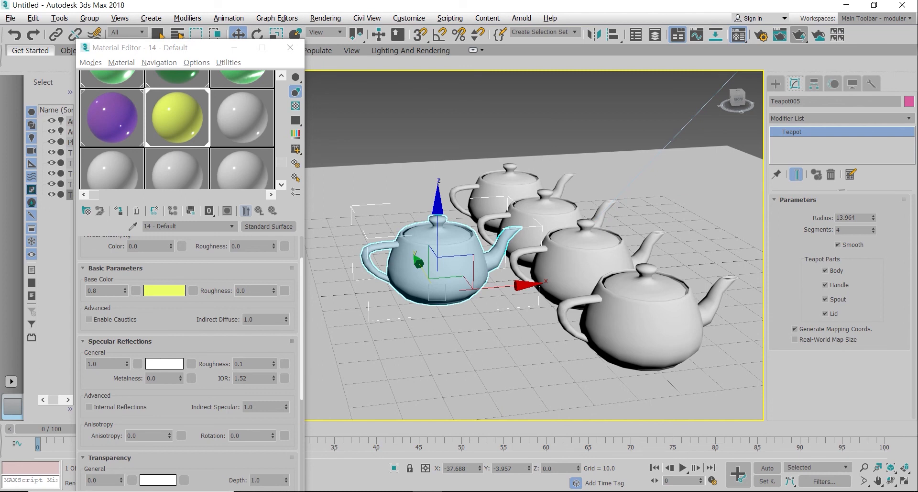
{"action": "scroll", "coordinate": [191, 366], "scroll_direction": "down", "scroll_amount": 5}
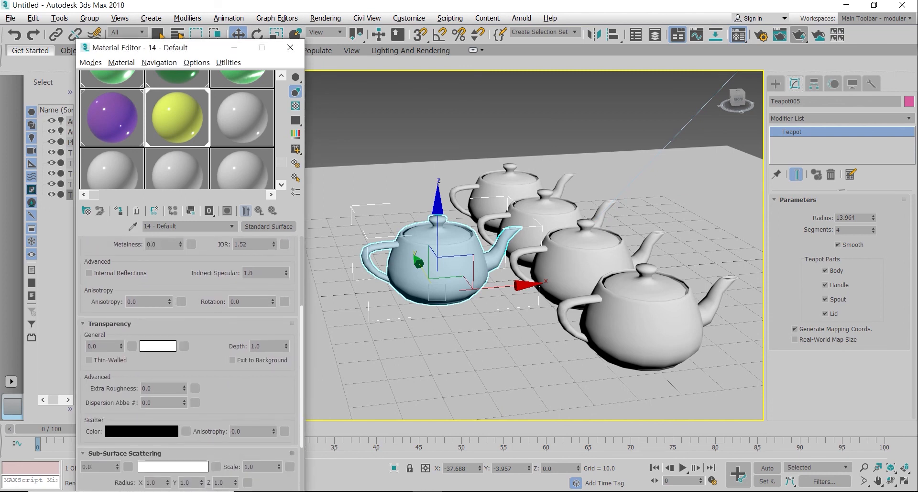
{"action": "scroll", "coordinate": [190, 366], "scroll_direction": "down", "scroll_amount": 2}
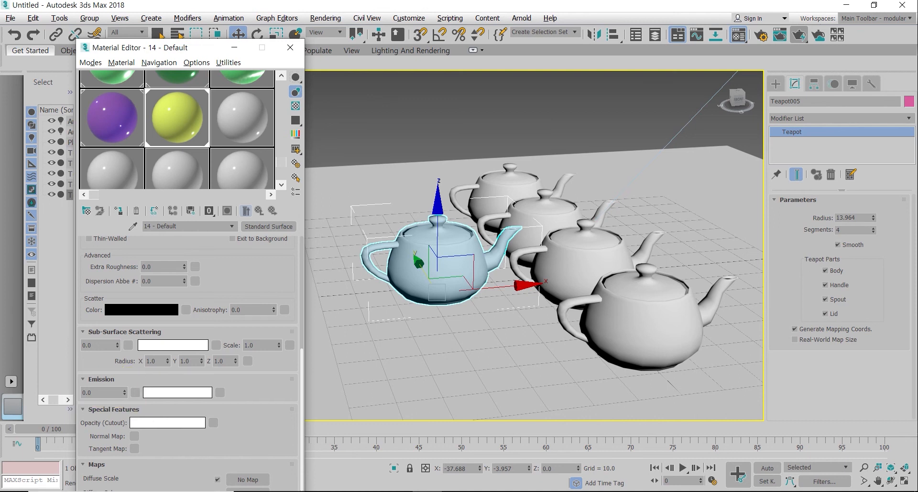
- Set the emission of 14 - Default to yellow (red 0.914, green 0.945, blue 0.086) with a value of 1.0 and test-render the scene
{"action": "left_click", "coordinate": [178, 392]}
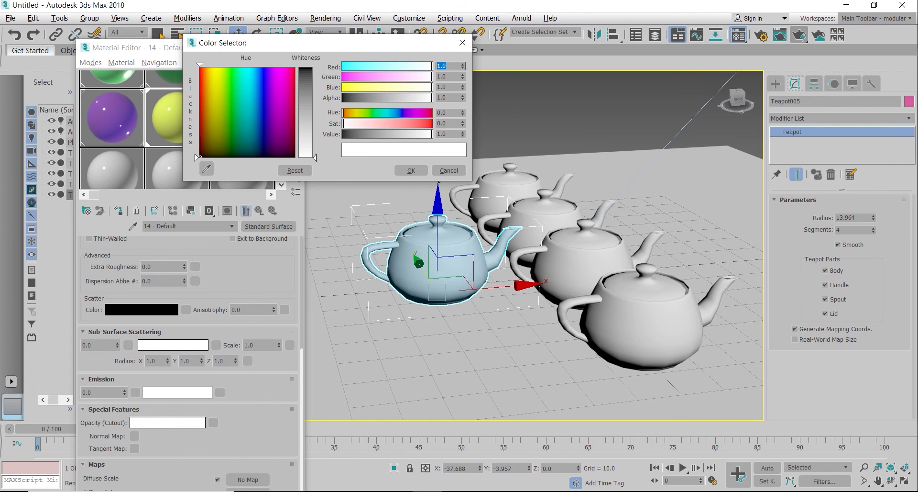
{"action": "left_click", "coordinate": [215, 73]}
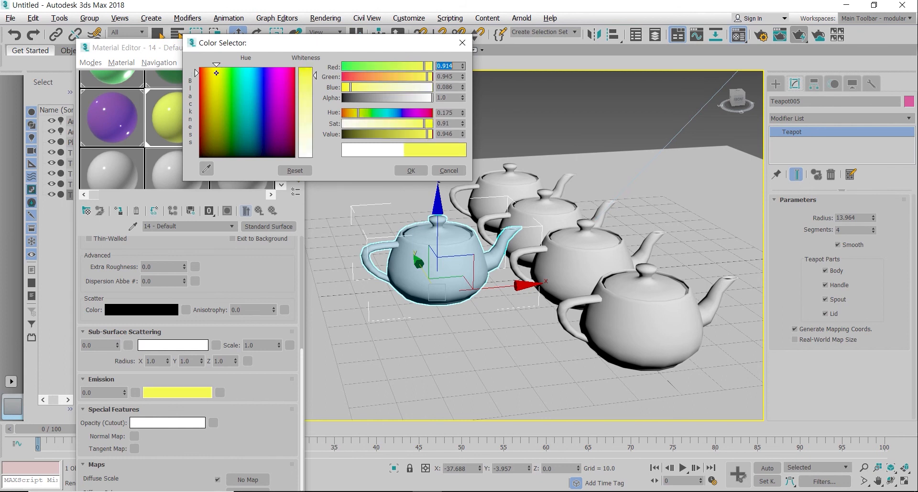
{"action": "left_click", "coordinate": [411, 171]}
{"action": "double_click", "coordinate": [103, 392]}
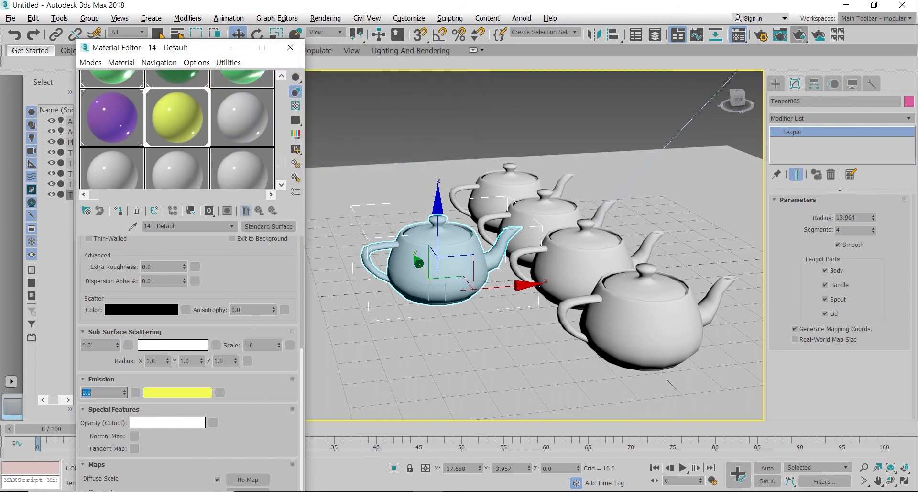
{"action": "type", "text": "1"}
{"action": "key", "text": "Return"}
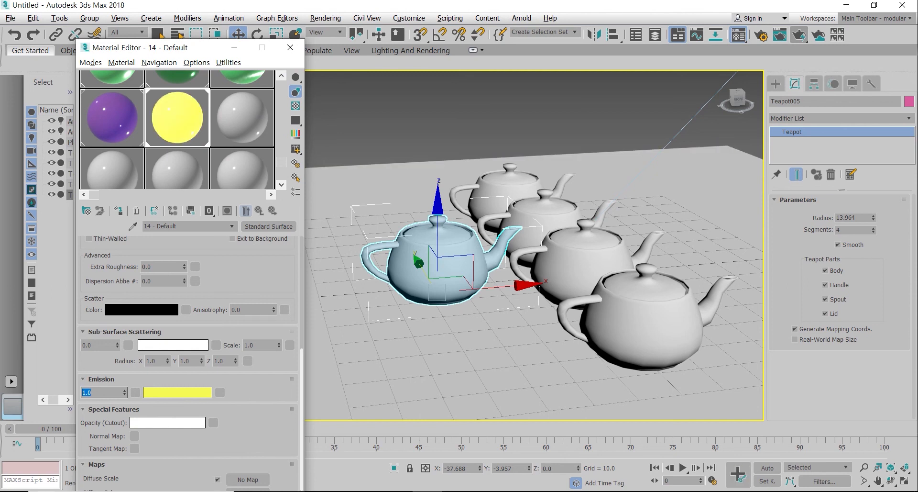
{"action": "left_click", "coordinate": [798, 35]}
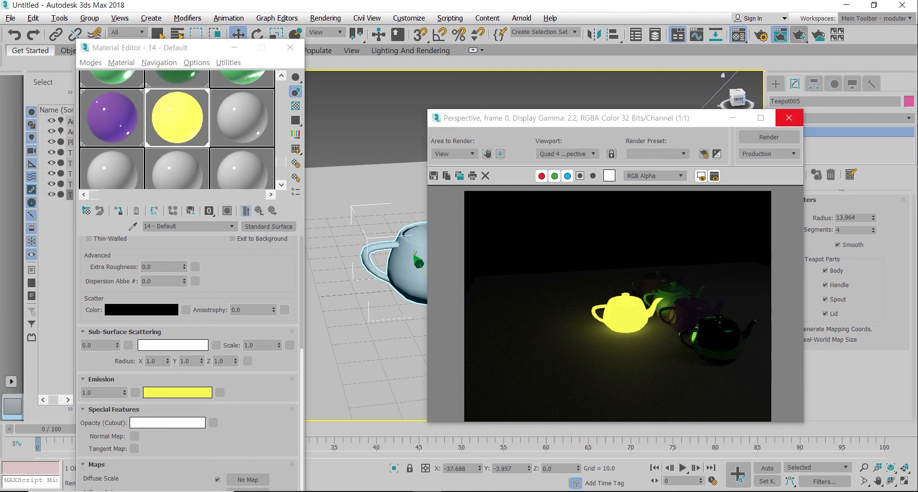
{"action": "left_click", "coordinate": [789, 118]}
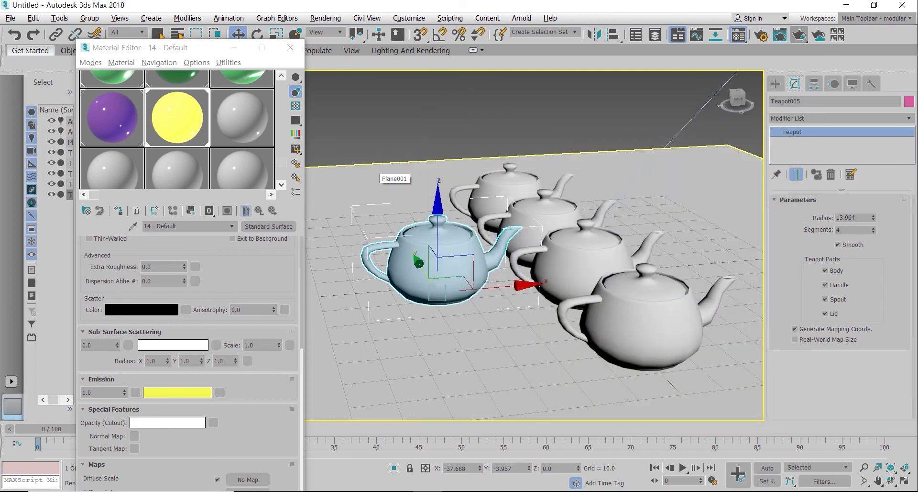